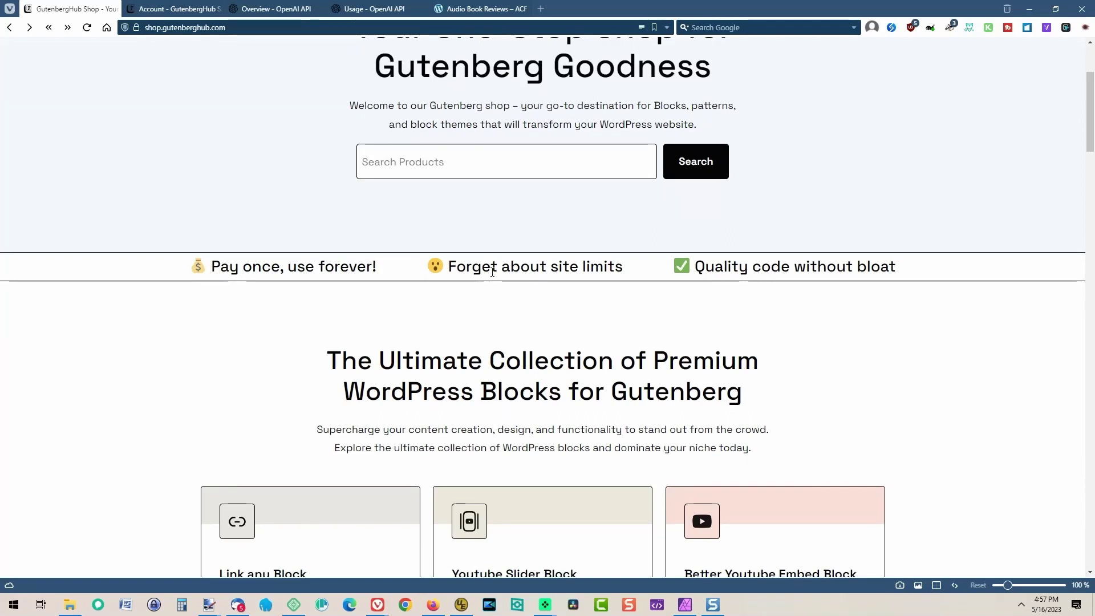
Look through the Gutenberg block products in the shop and open the AI Writer product page.
scroll(590, 267, down, 5)
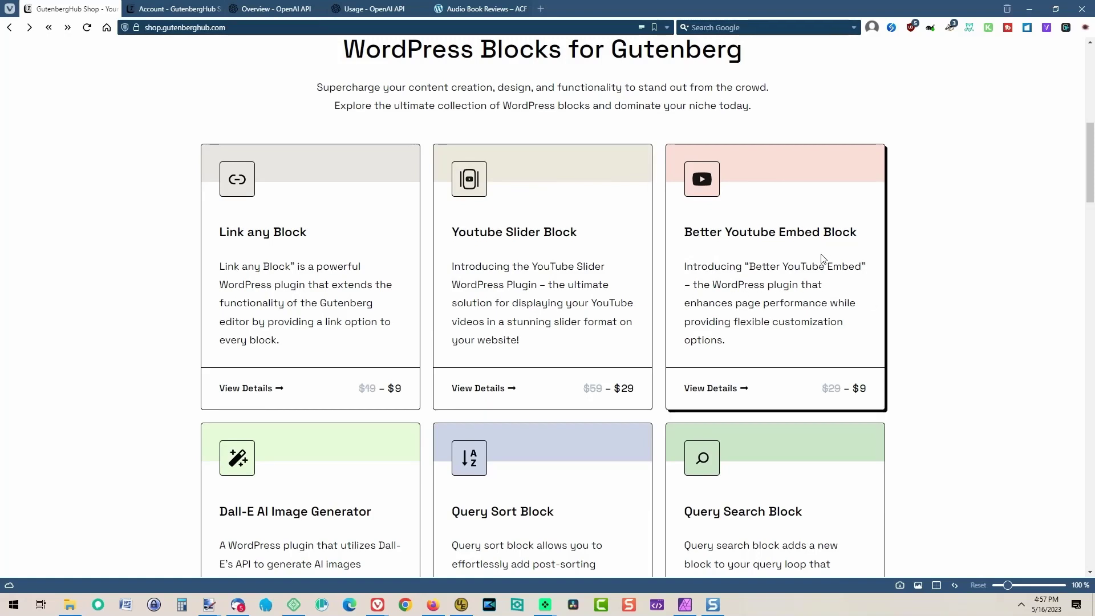
scroll(271, 297, down, 3)
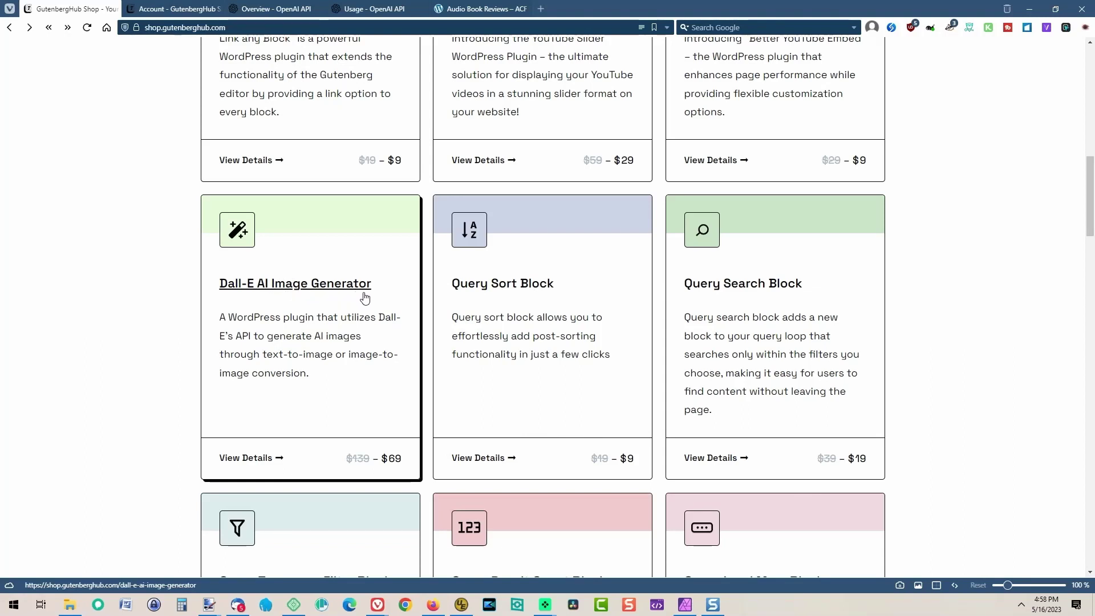
scroll(384, 299, down, 1)
scroll(611, 254, down, 2)
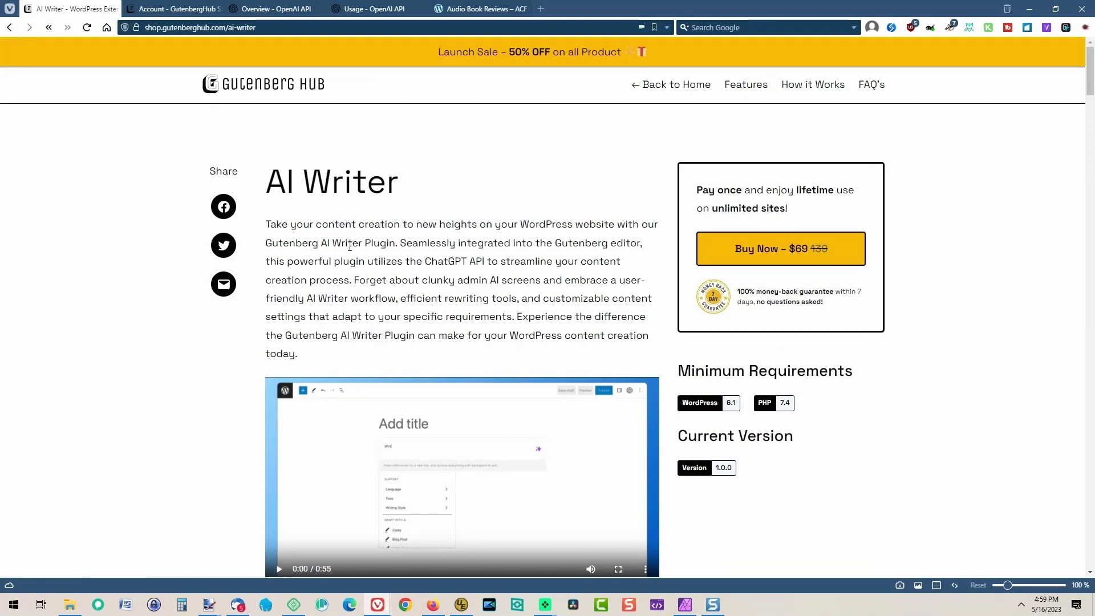
Read the AI Writer product page from its introduction and features to the How it work instructions, and switch to the GutenbergHub account page.
scroll(350, 247, down, 1)
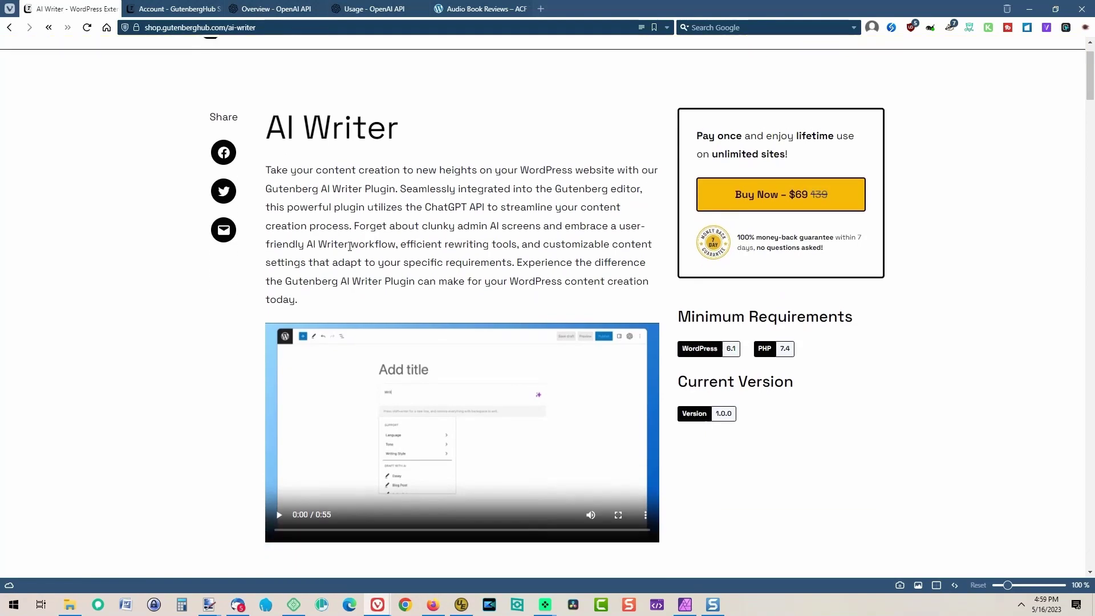
scroll(353, 234, down, 3)
scroll(358, 229, down, 5)
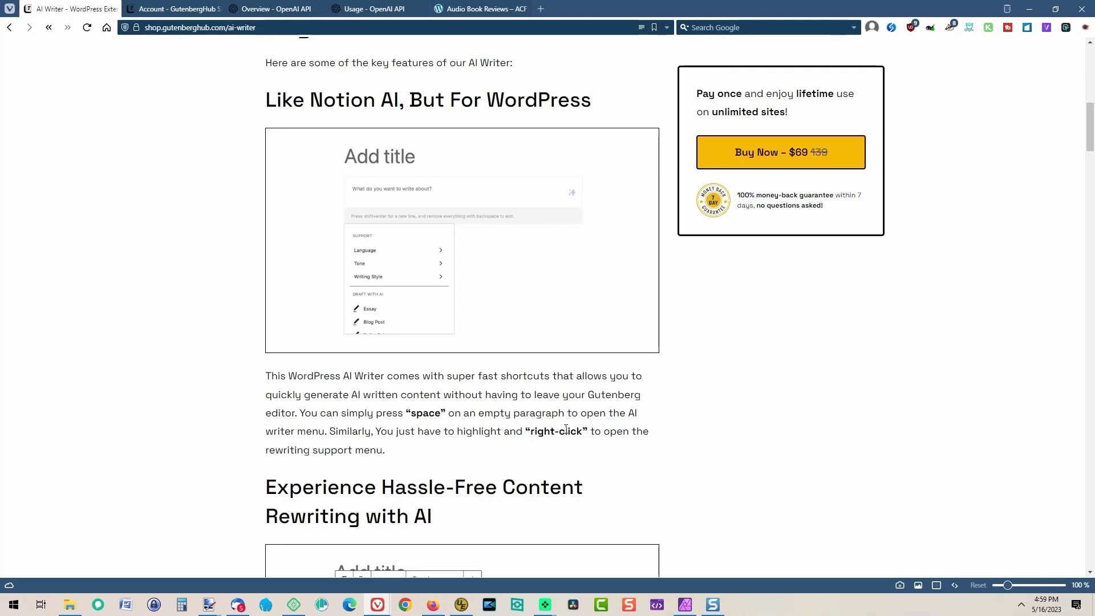
scroll(436, 441, down, 5)
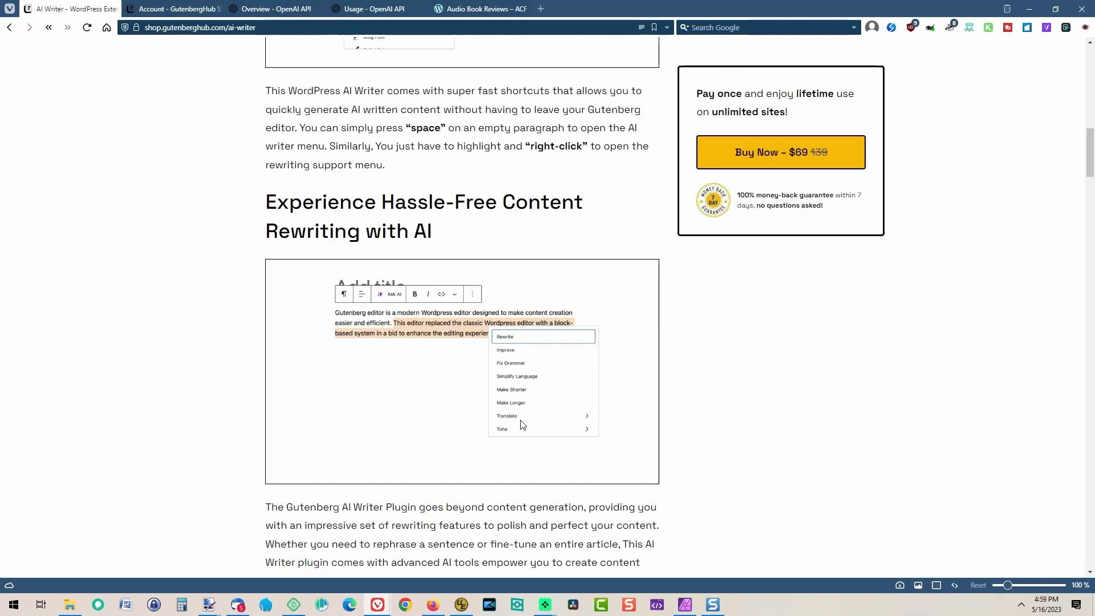
scroll(521, 423, down, 2)
scroll(521, 423, down, 4)
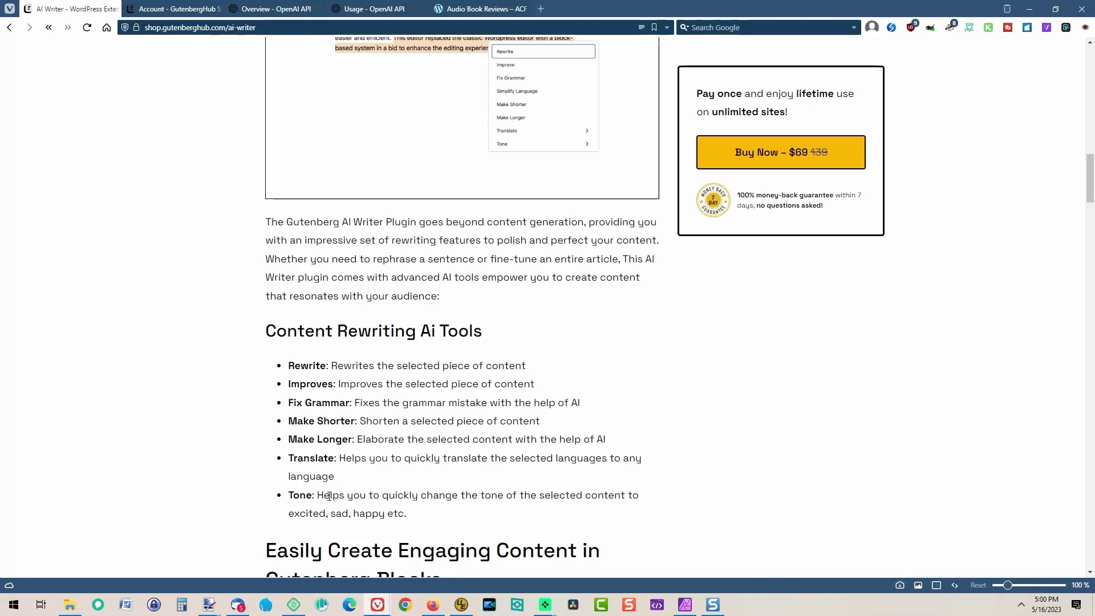
scroll(328, 495, down, 10)
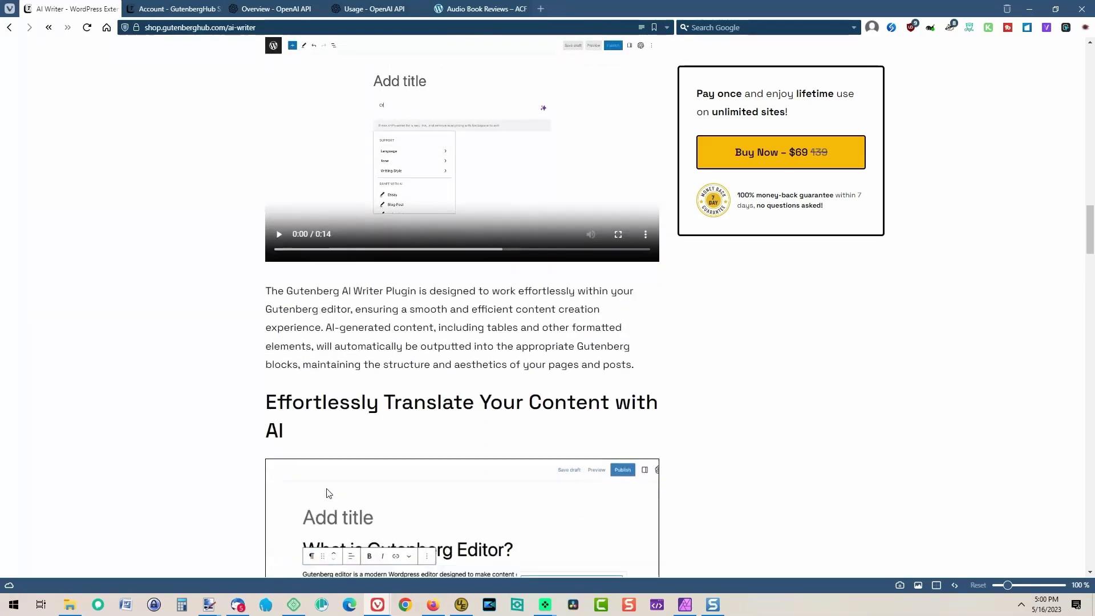
scroll(329, 494, down, 18)
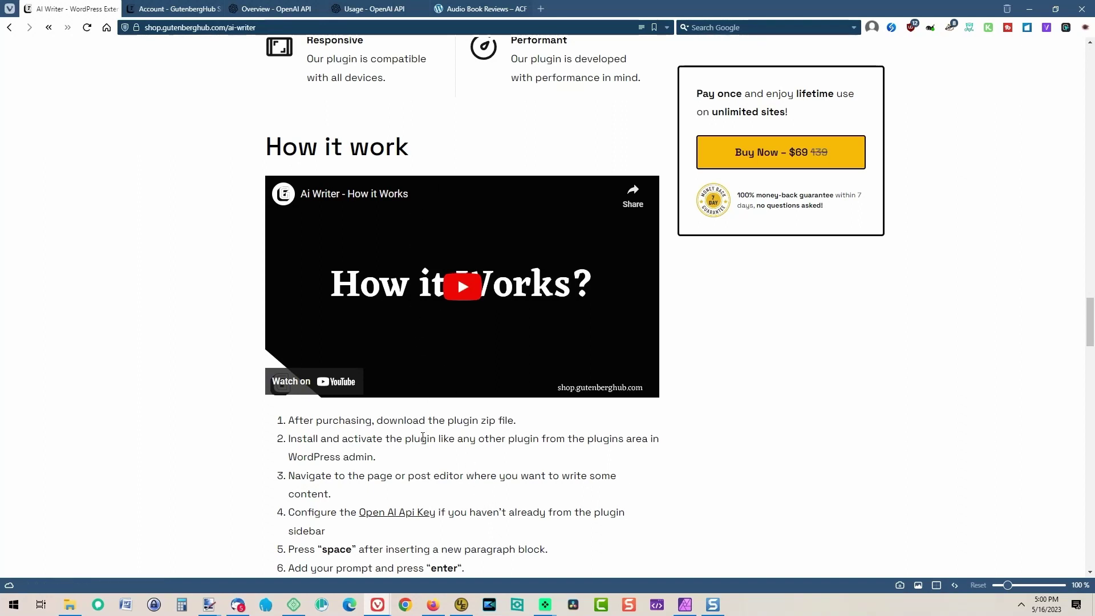
click(174, 10)
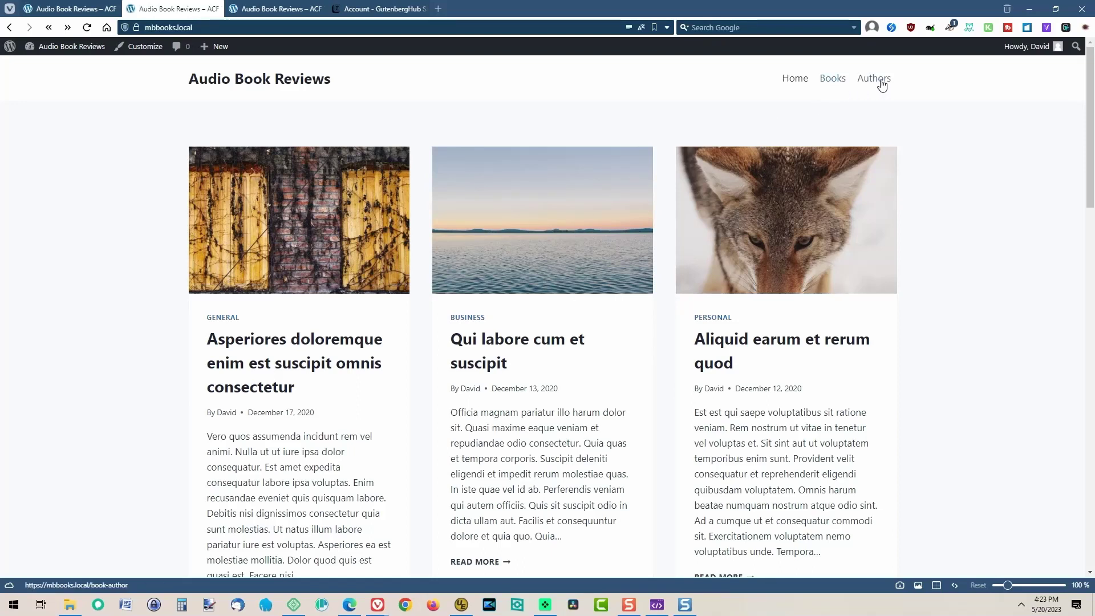
Review the Books and Authors archive pages of the Audio Book Reviews site.
click(833, 84)
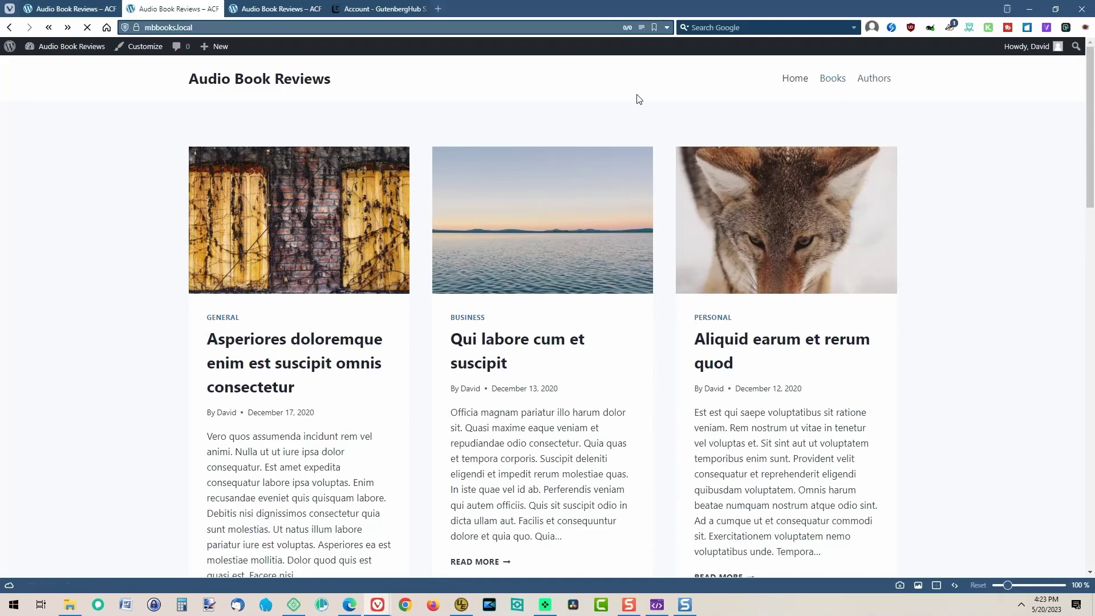
scroll(637, 95, down, 2)
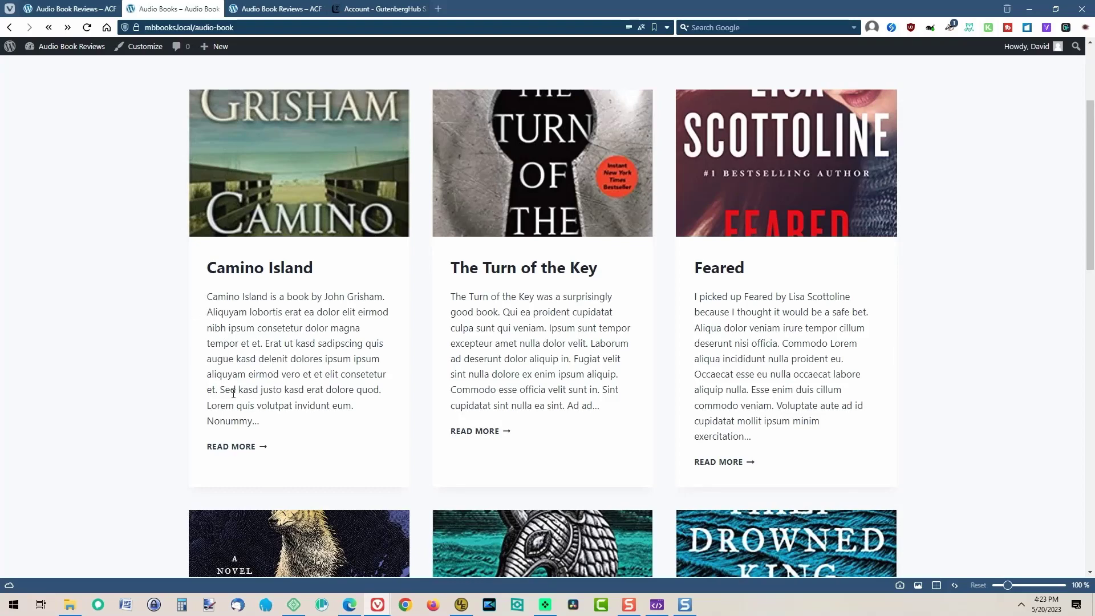
scroll(299, 353, up, 3)
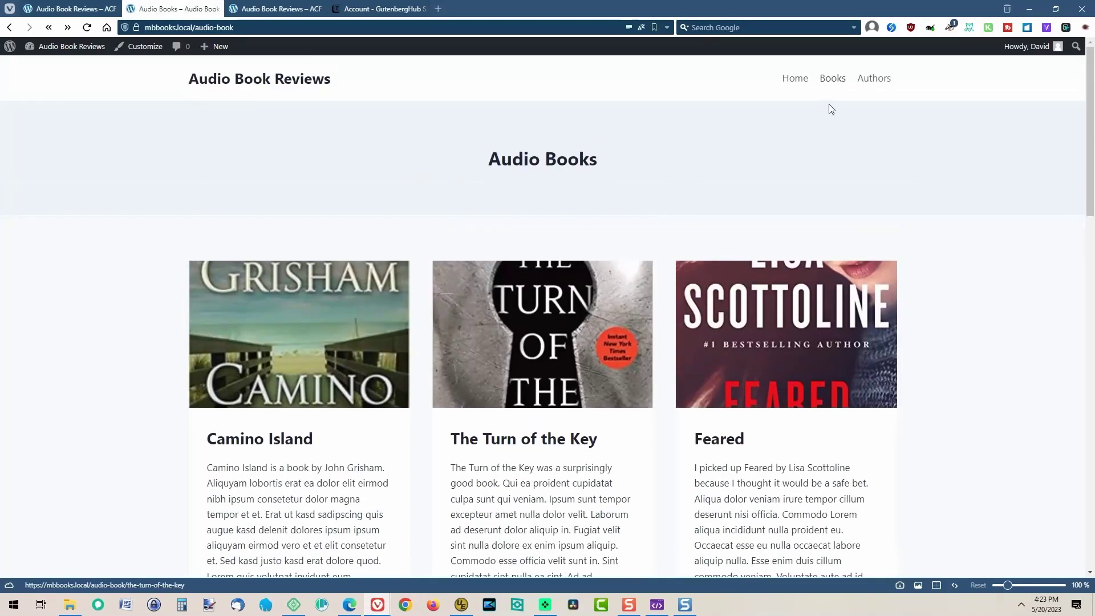
click(873, 80)
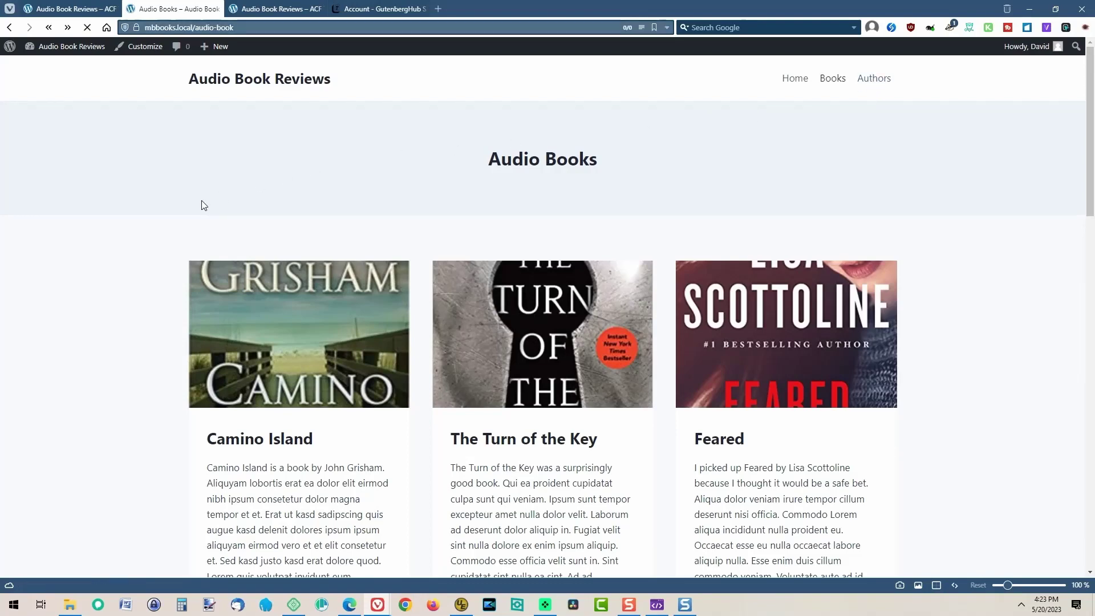
scroll(196, 202, down, 2)
scroll(193, 203, down, 1)
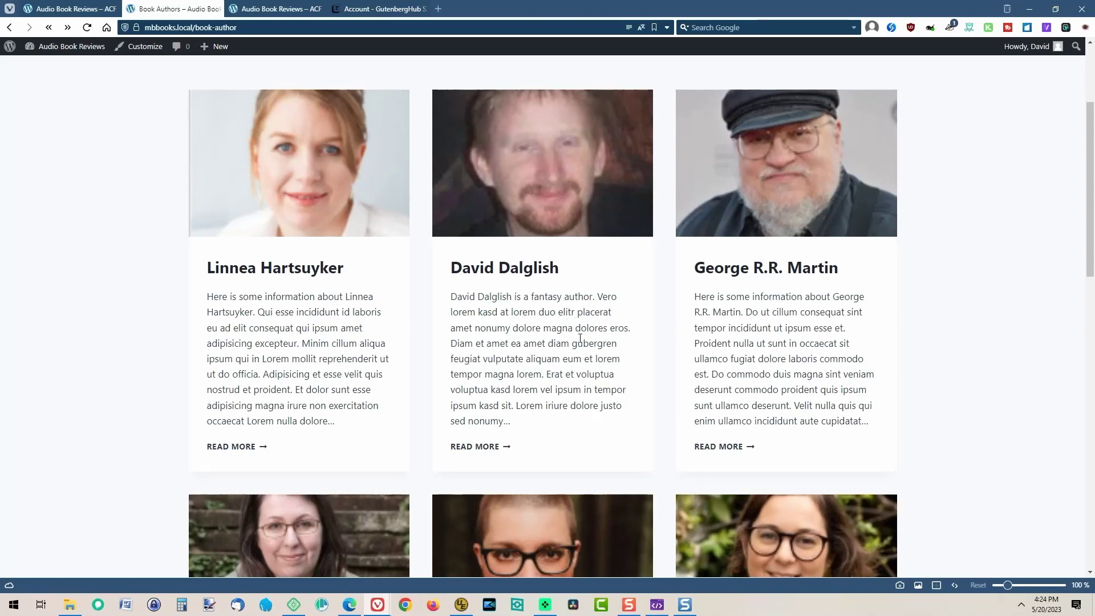
scroll(421, 284, up, 3)
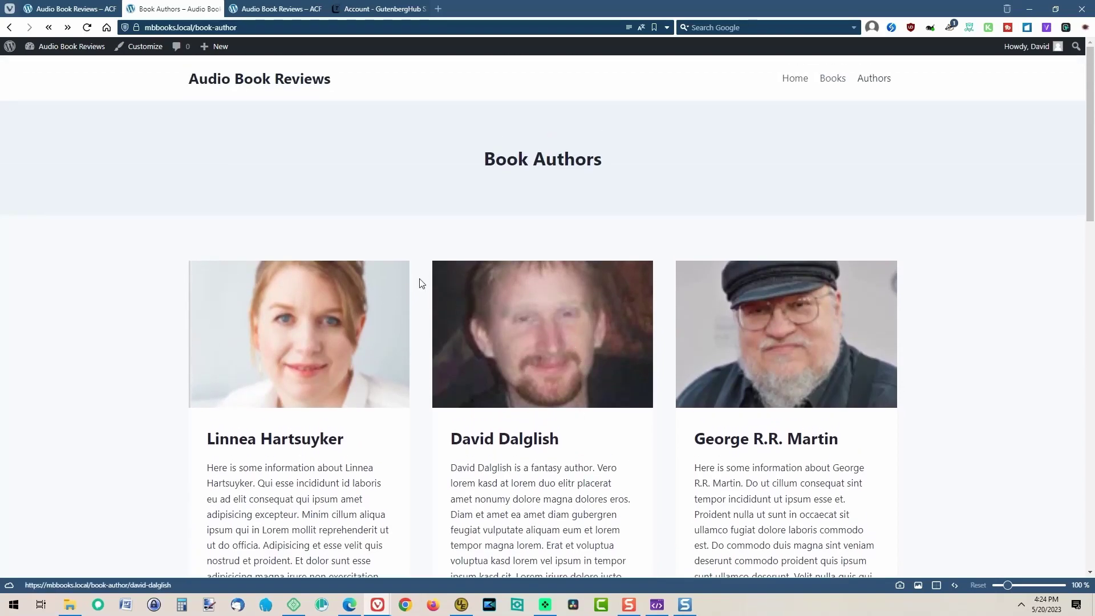
Check the installed plugins in the site's admin area and open the GutenbergHub license settings.
mouse_move(63, 47)
click(41, 106)
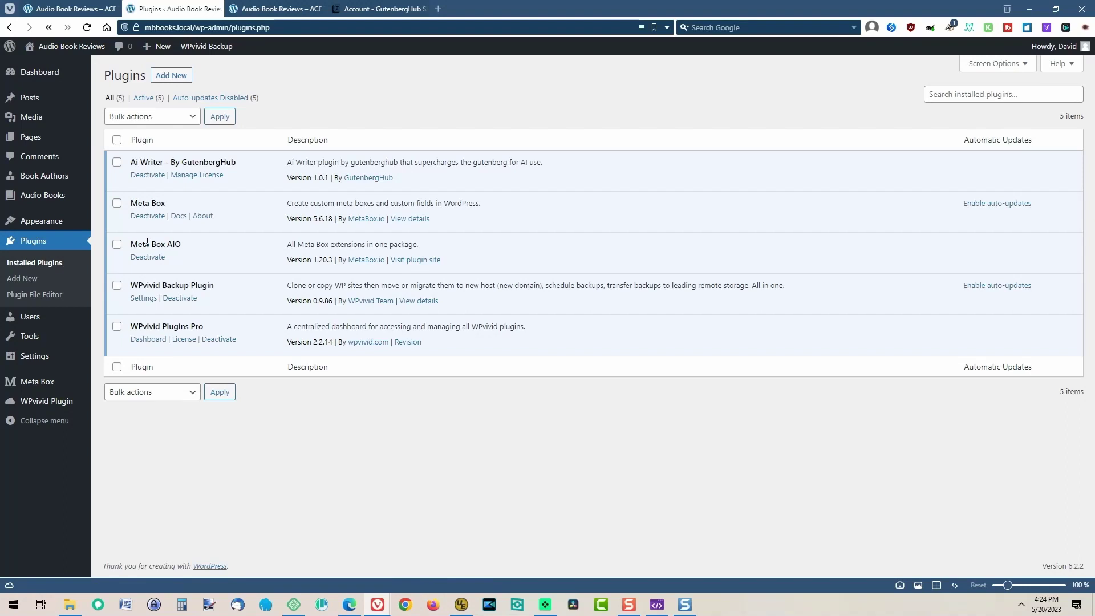
mouse_move(34, 198)
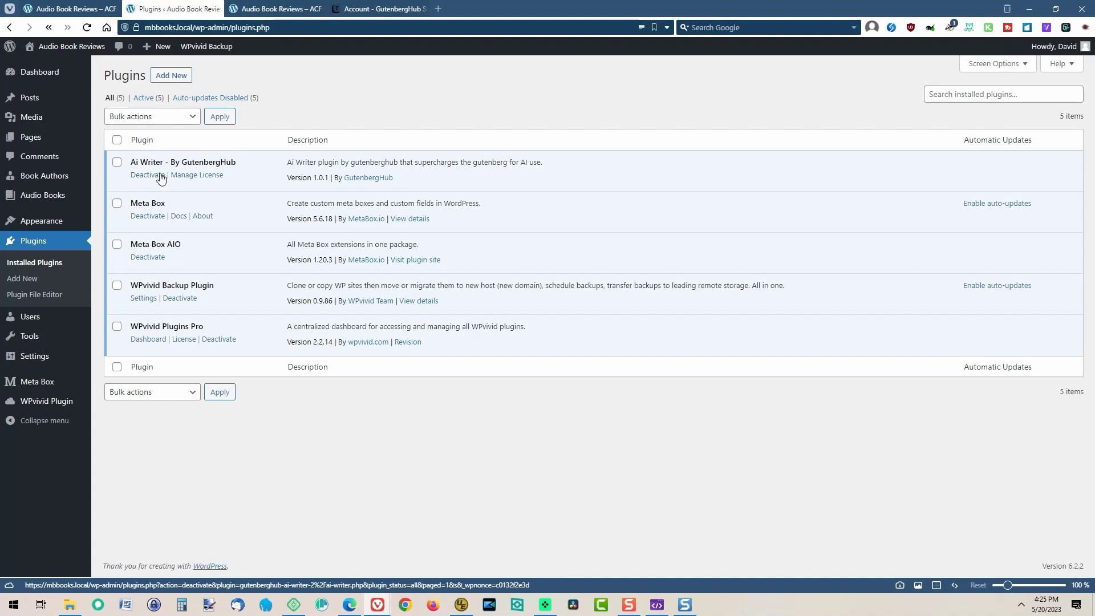
mouse_move(50, 356)
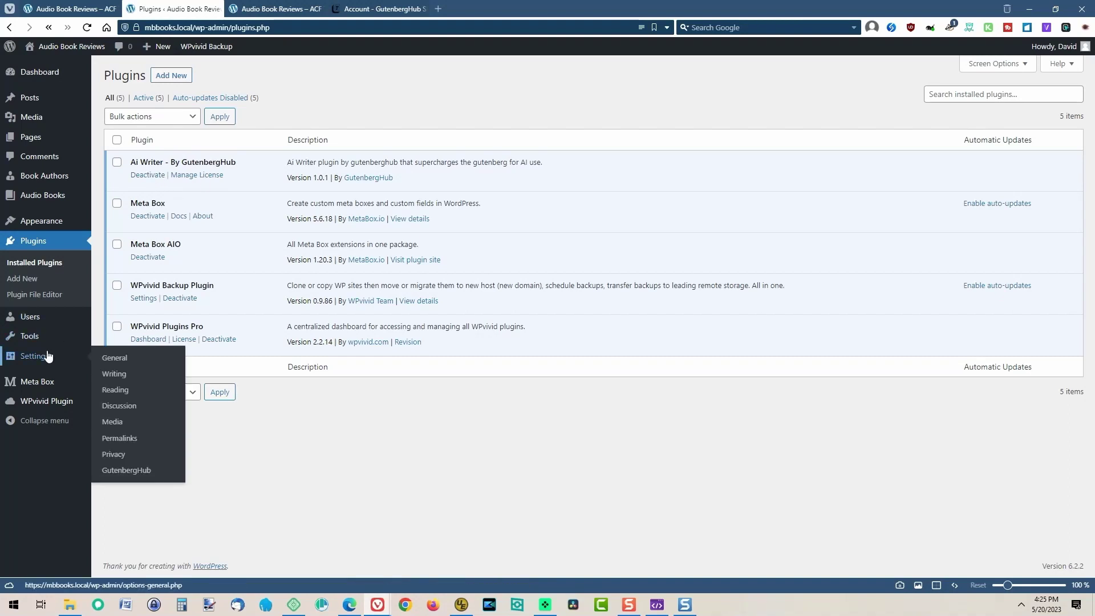
click(118, 471)
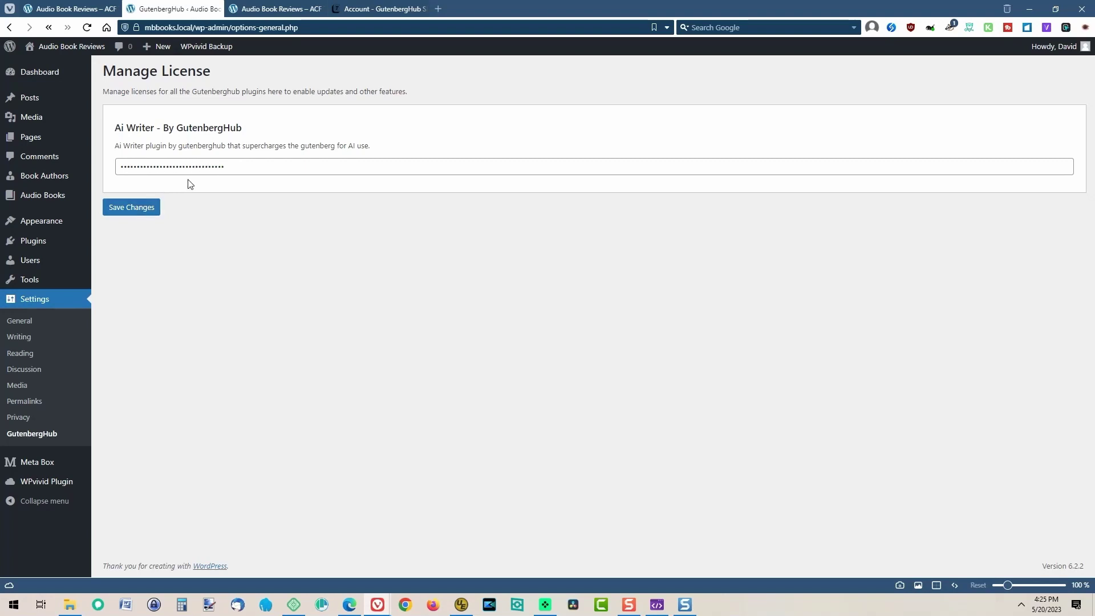
Open the book author entry David Dalglish for editing and show the plugin's Open AI configuration.
mouse_move(52, 177)
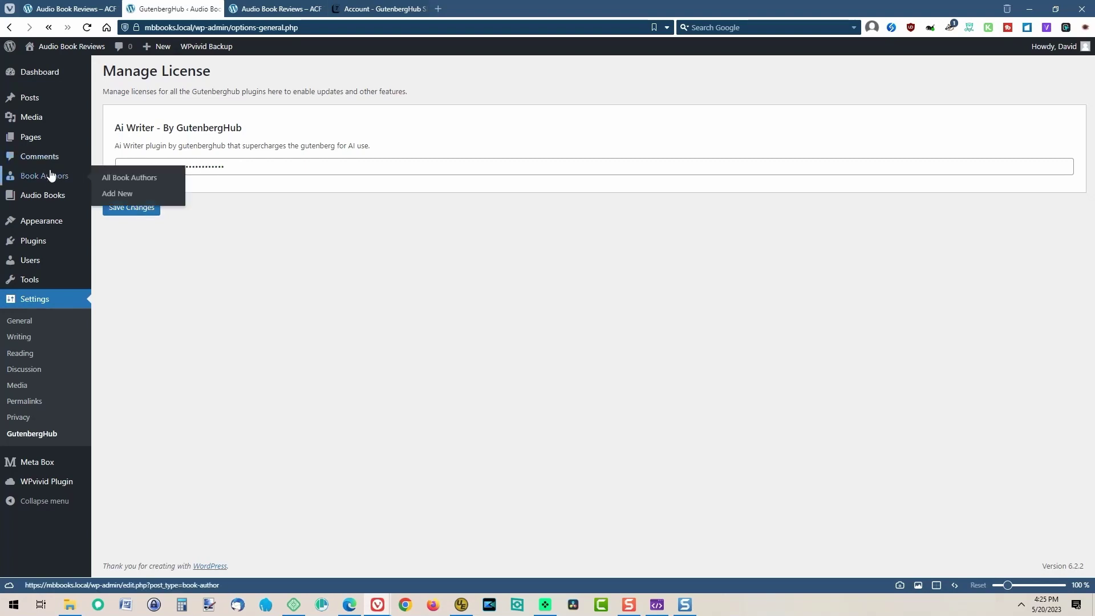
click(108, 178)
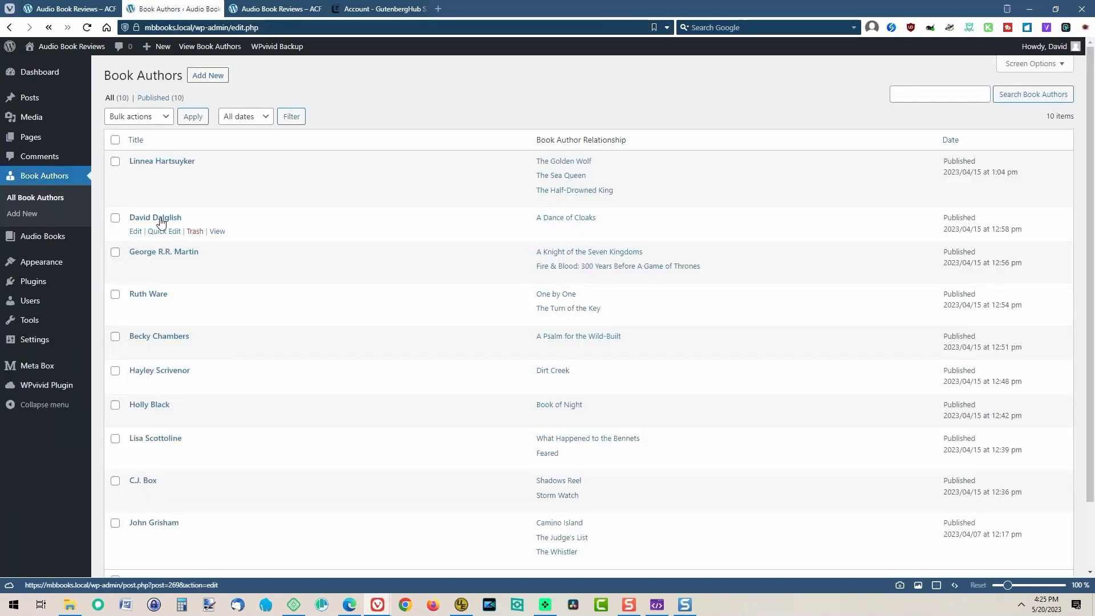
click(163, 219)
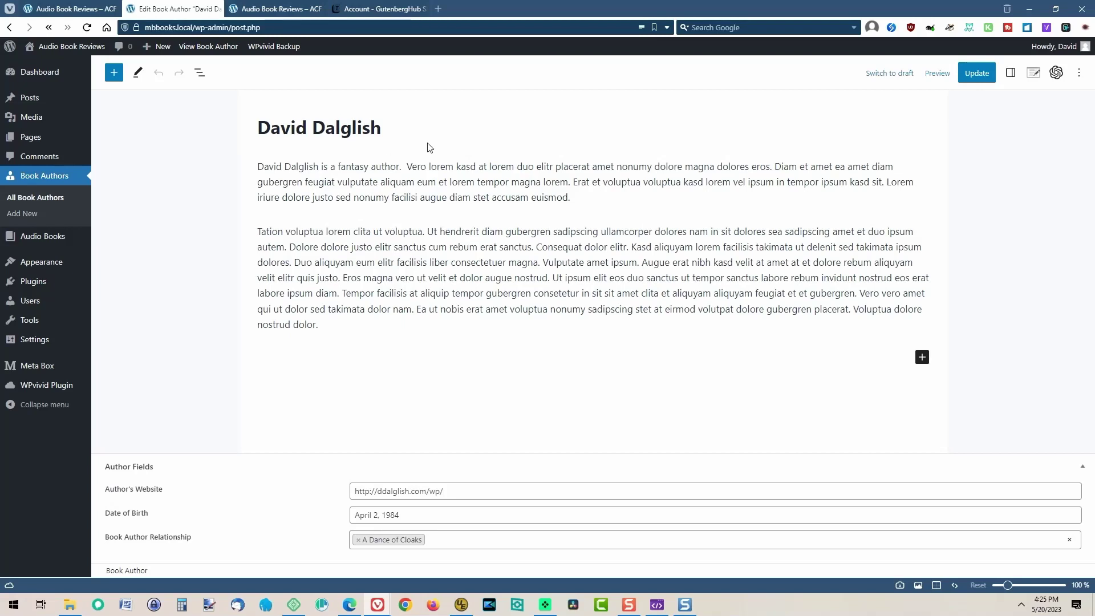
click(1057, 72)
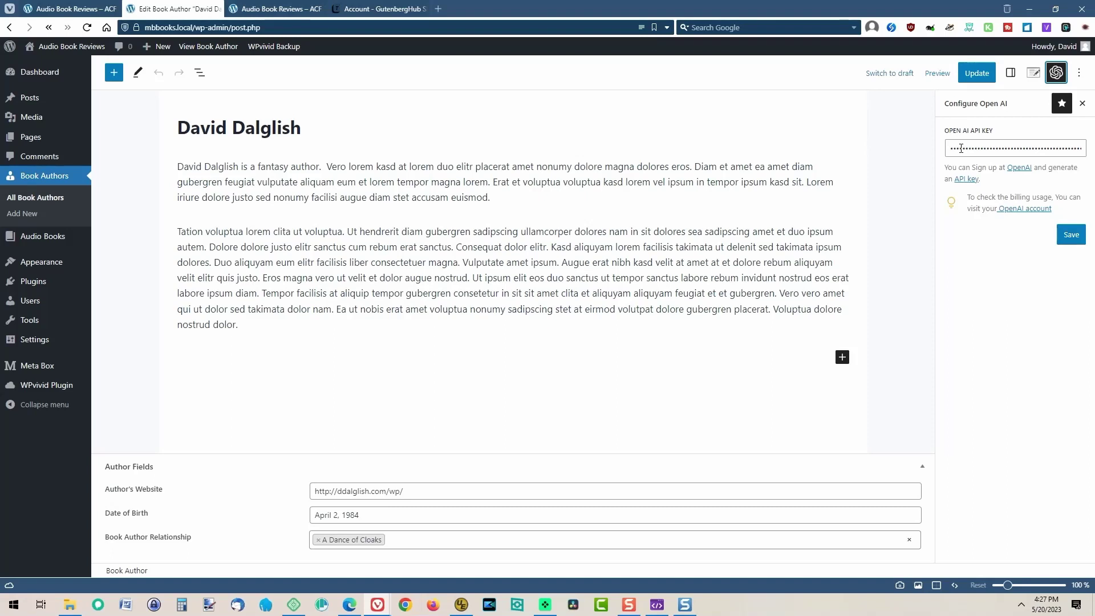
Visit the OpenAI platform from the plugin's configuration and examine the account's API keys and usage pages.
click(1020, 170)
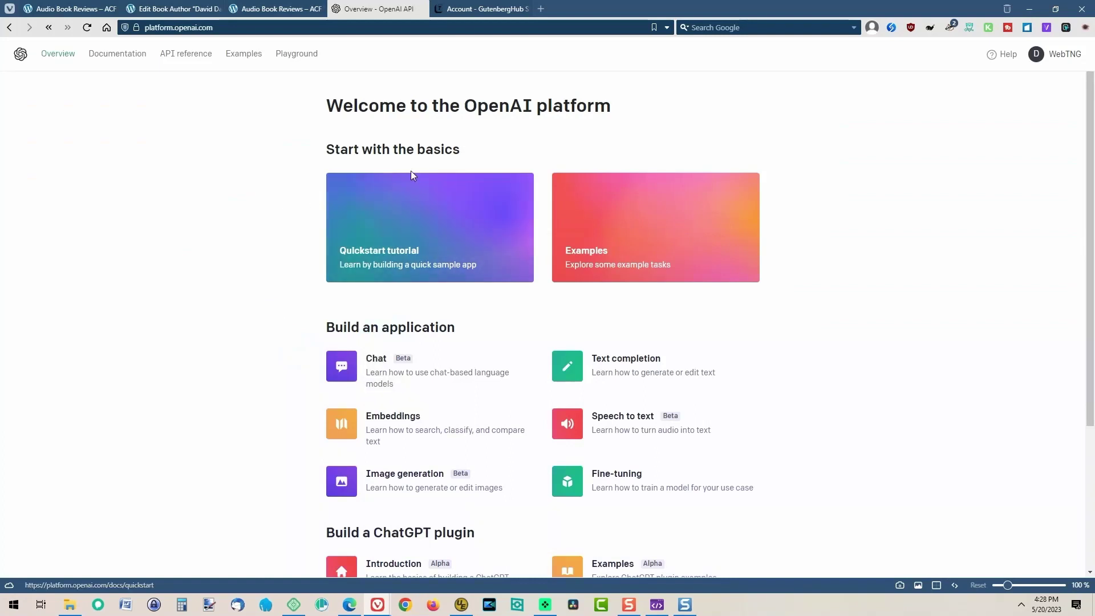
click(1059, 56)
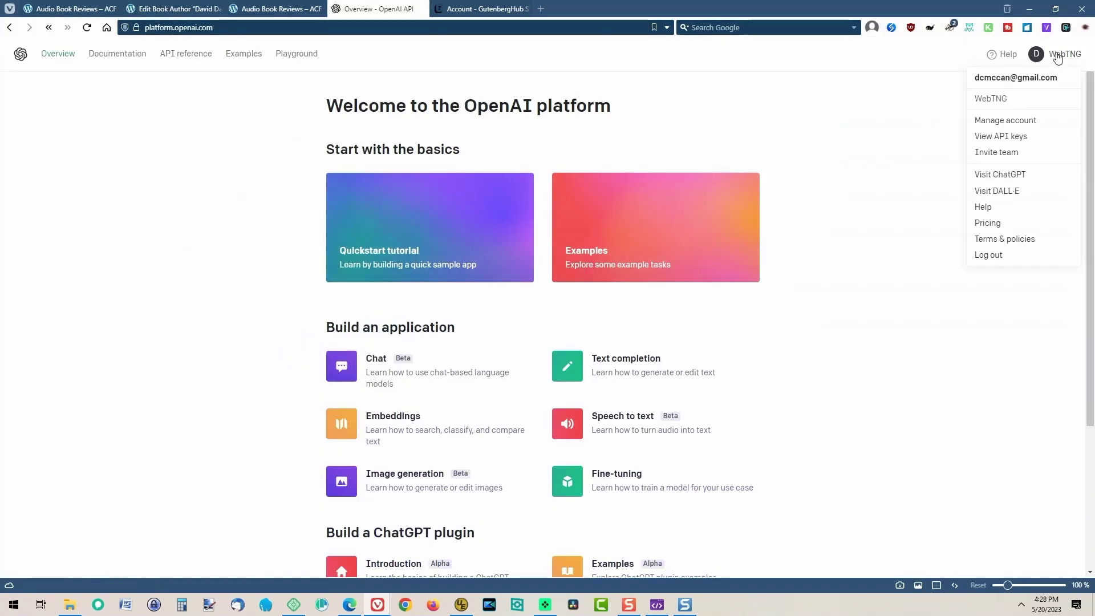
click(1021, 126)
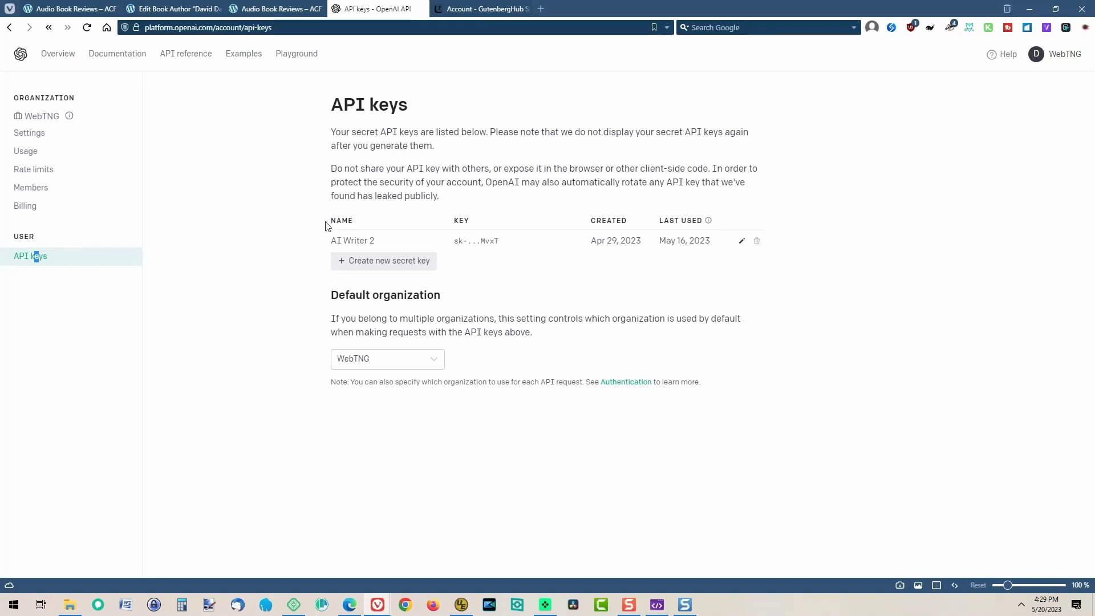
click(29, 152)
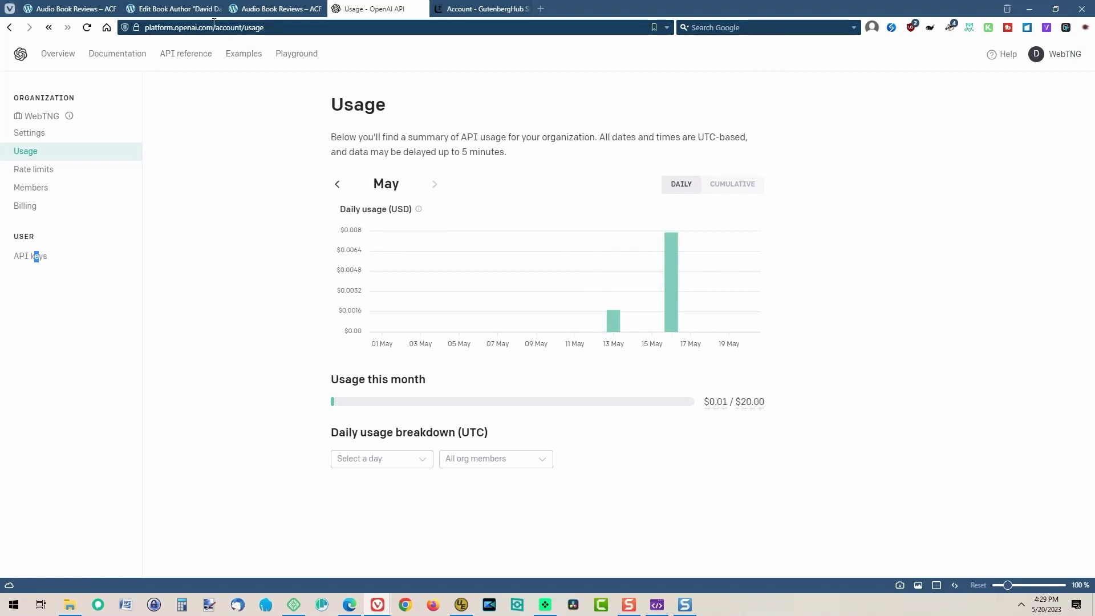
Return to the David Dalglish entry and delete all placeholder text after "David Dalglish is a fantasy author.".
click(171, 8)
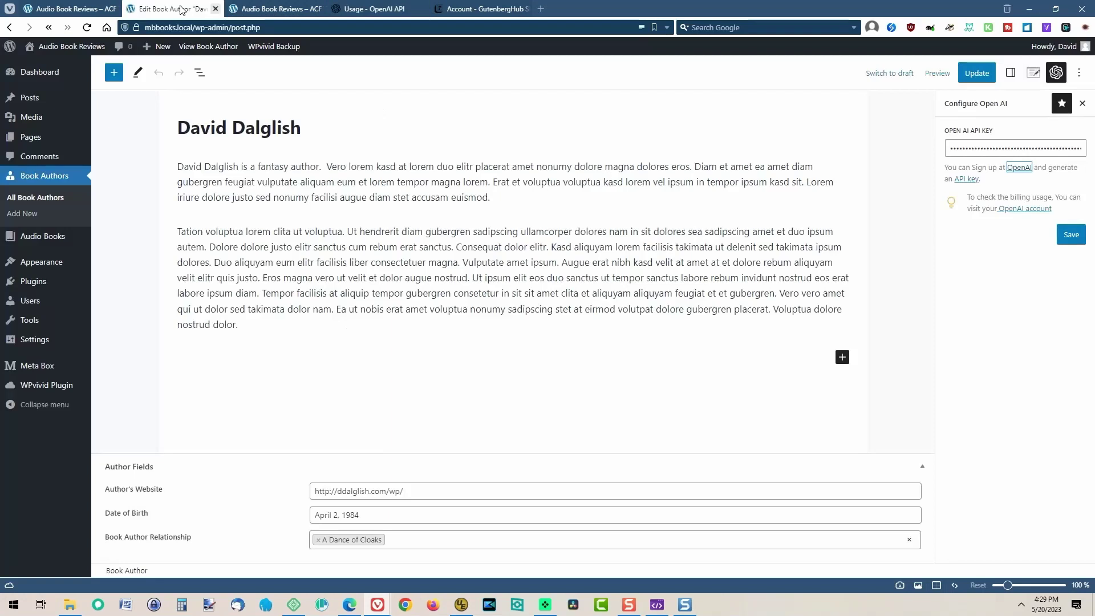
drag(329, 165, 419, 328)
key(BackSpace)
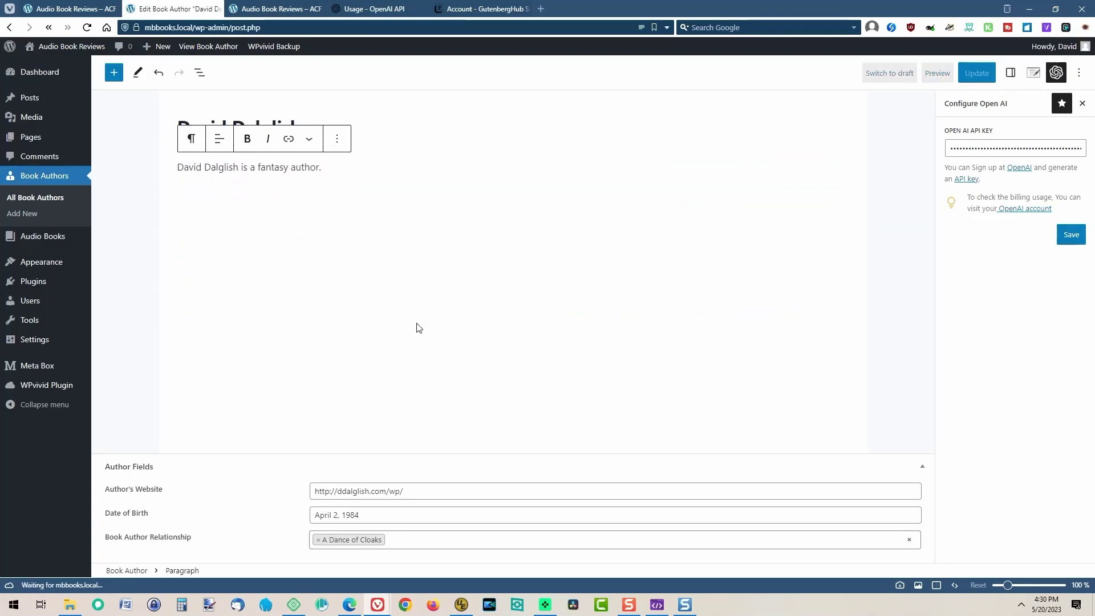
Generate AI text below the introduction with the prompt "Write a two paragraph biography about the fantasy author David Dalglish".
click(419, 196)
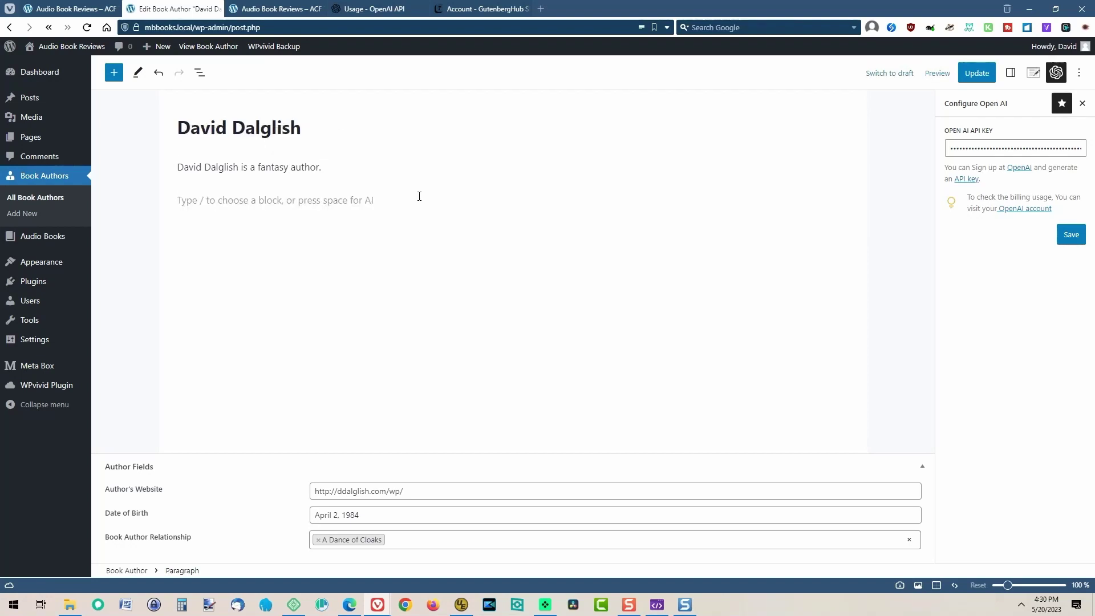
key(space)
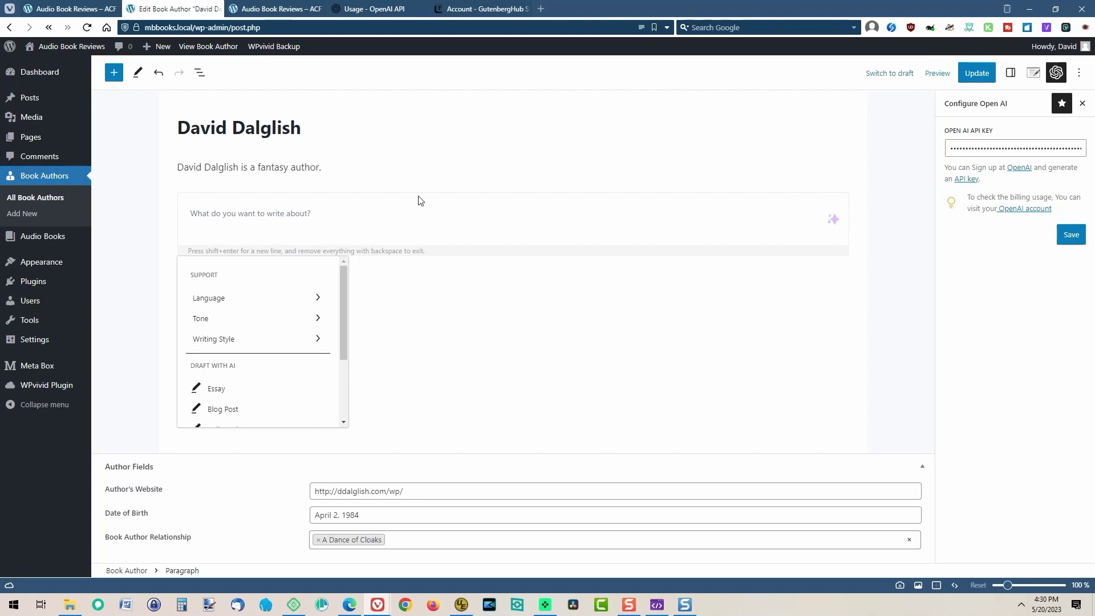
text(Write a)
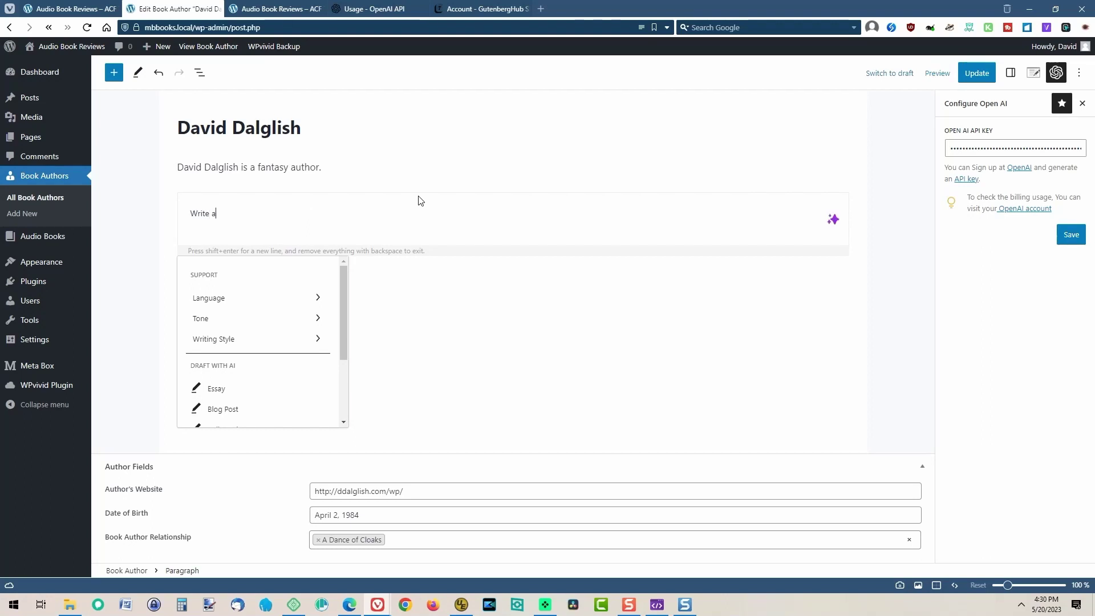
text( two paragraph biography about the f)
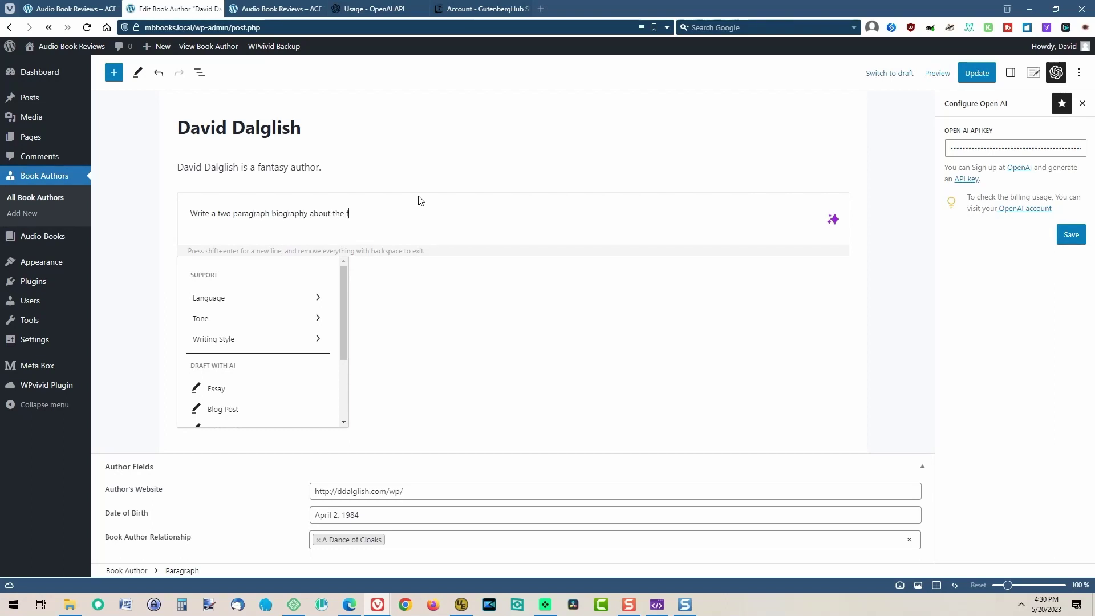
text(antasy author David Dalglish)
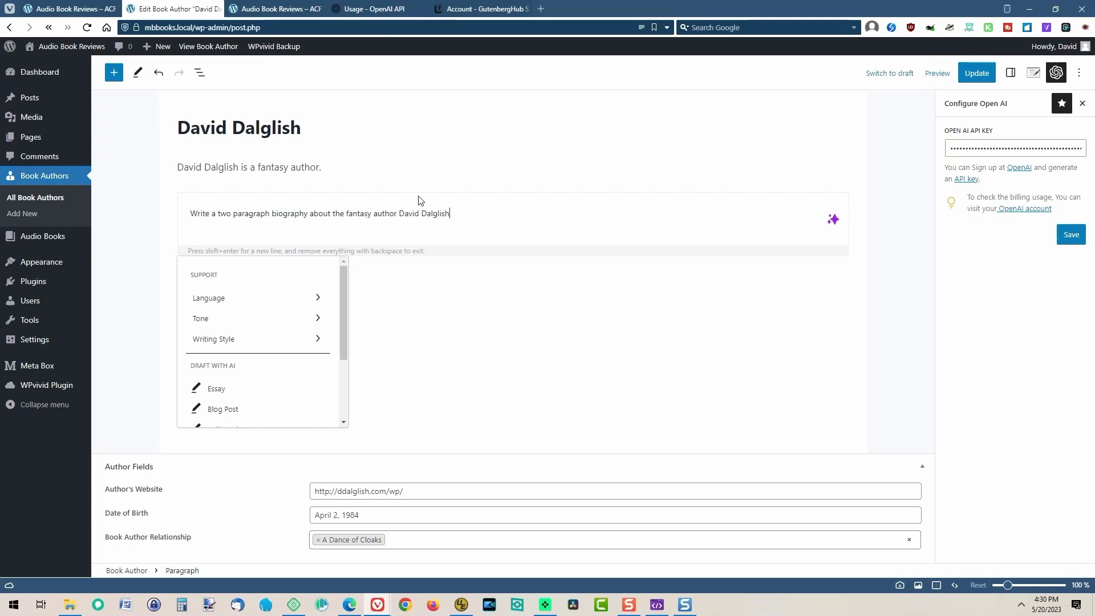
click(836, 222)
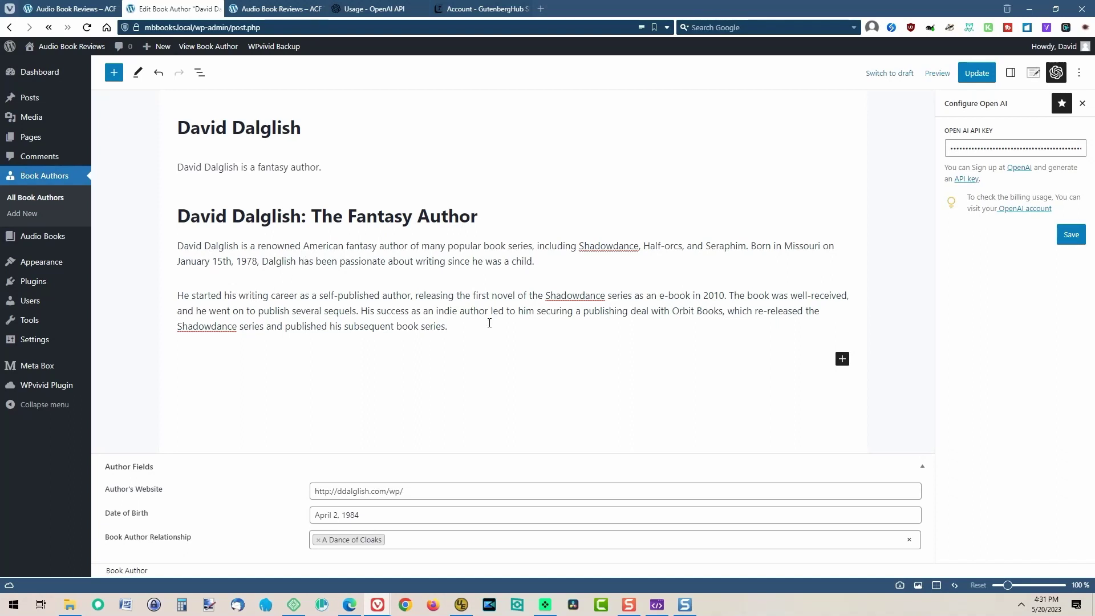
Remove the original one-sentence introduction and the generated heading from the David Dalglish entry and update it.
drag(179, 165, 352, 170)
key(ctrl+v)
click(372, 138)
click(386, 435)
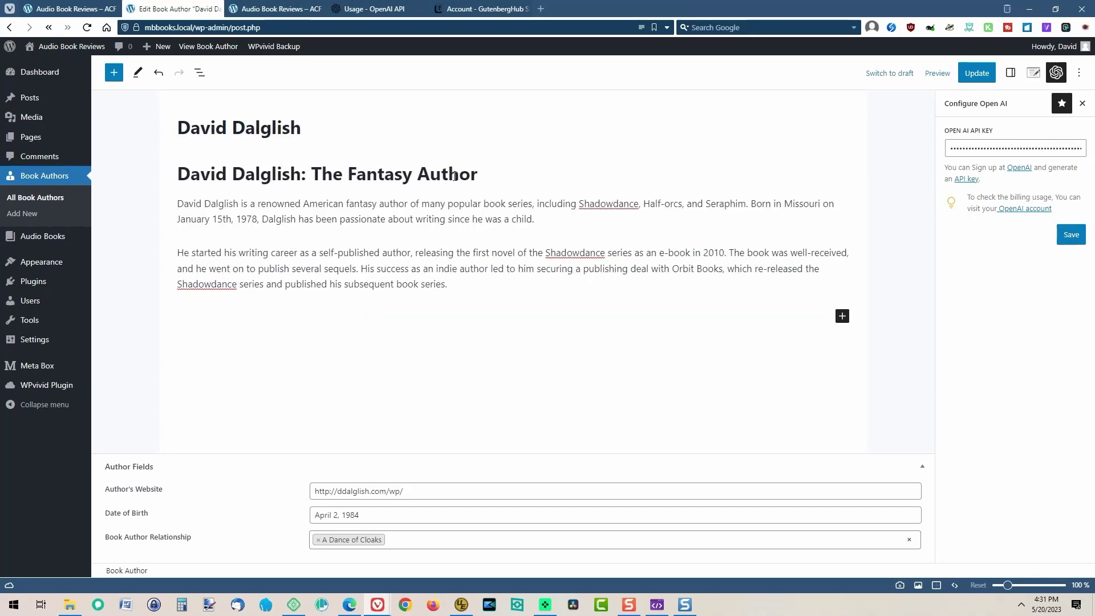
click(454, 177)
click(411, 143)
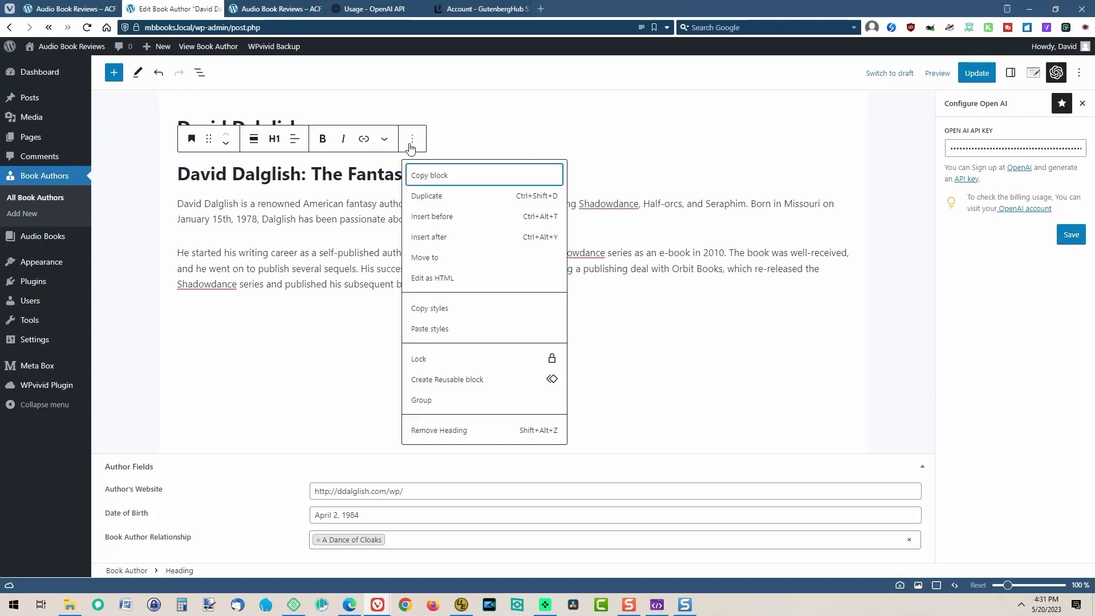
click(438, 430)
key(ctrl+s)
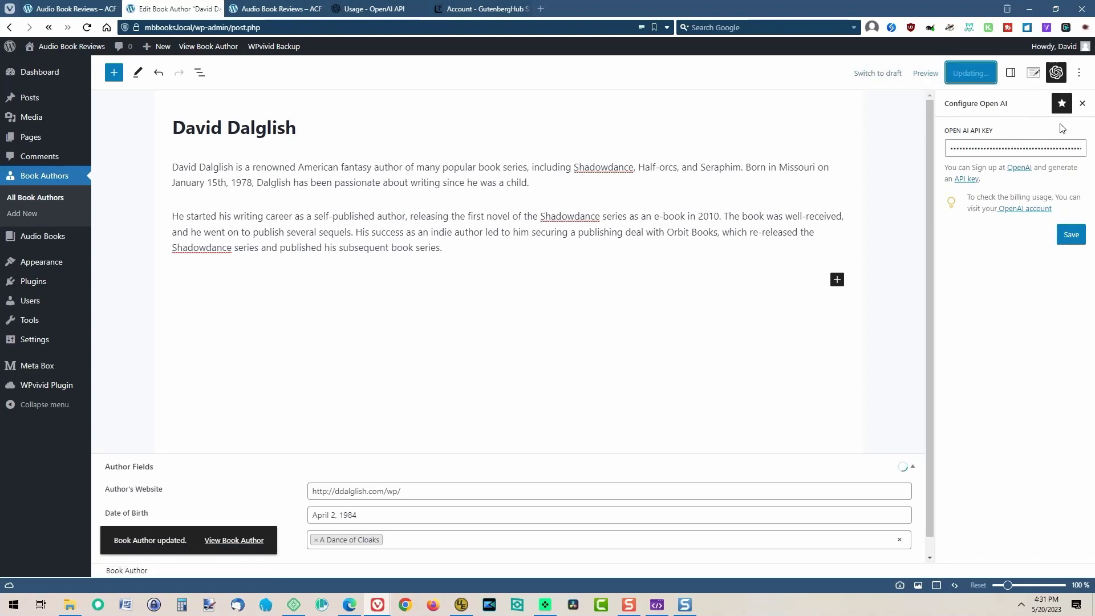
Unpin and close the plugin's Open AI configuration and update the David Dalglish entry again.
click(1057, 73)
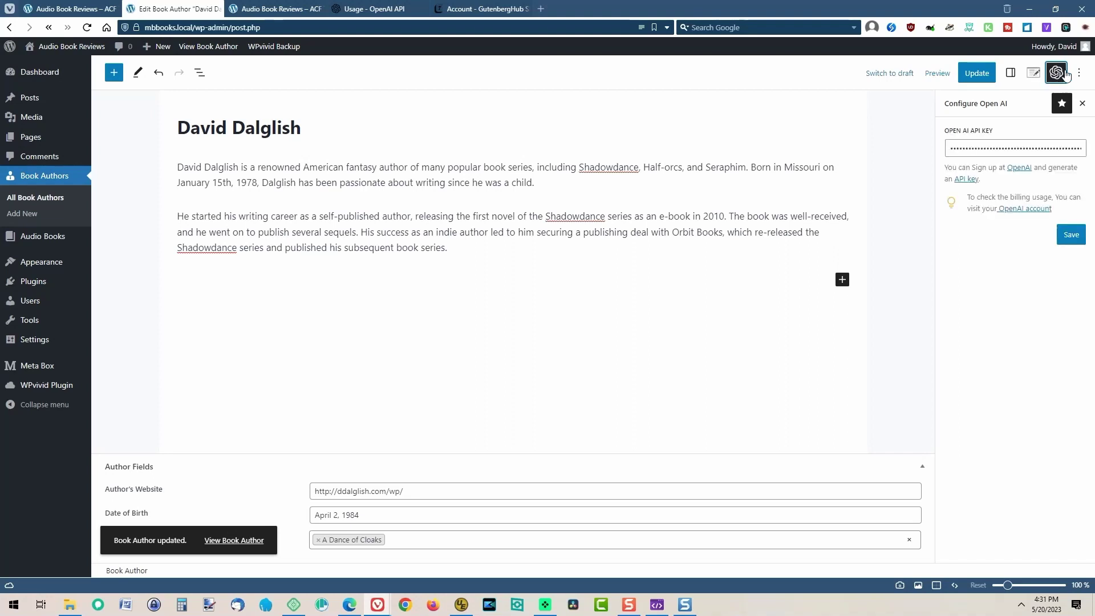
click(1062, 104)
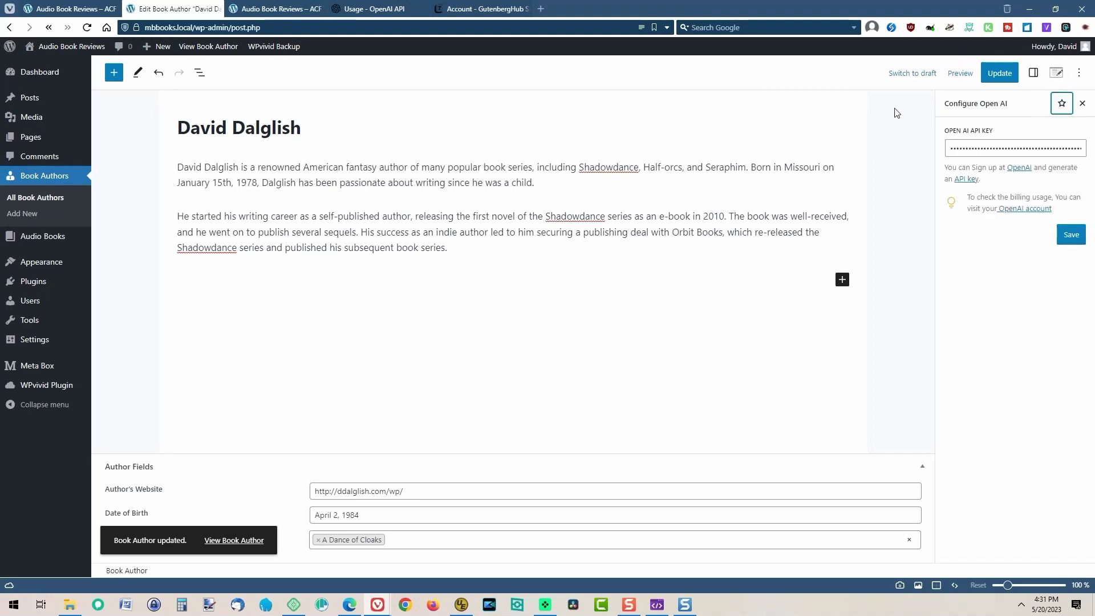
click(1058, 72)
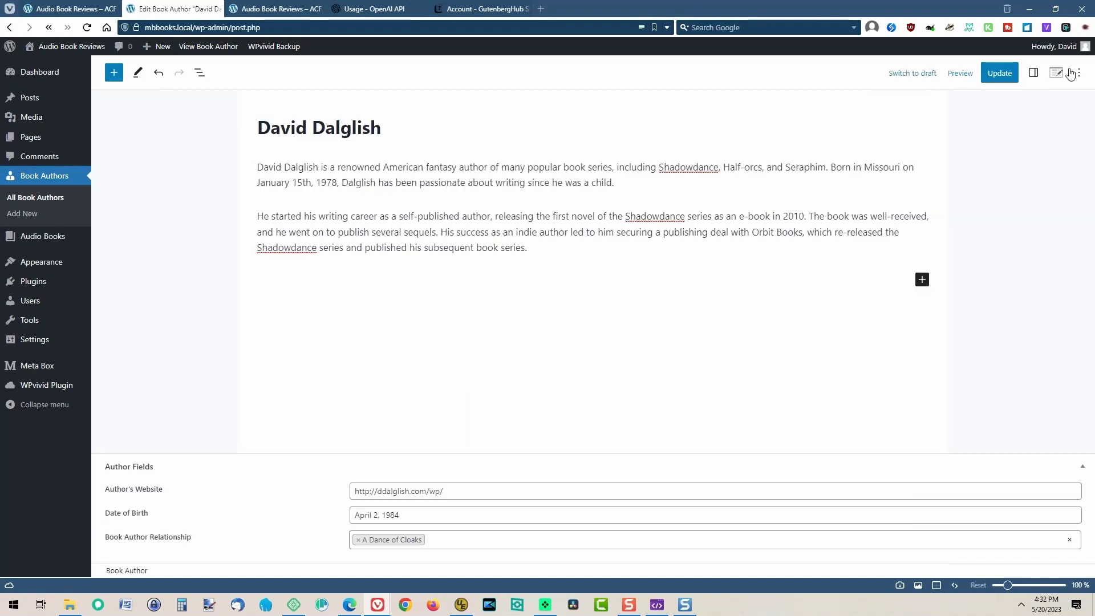
click(1078, 74)
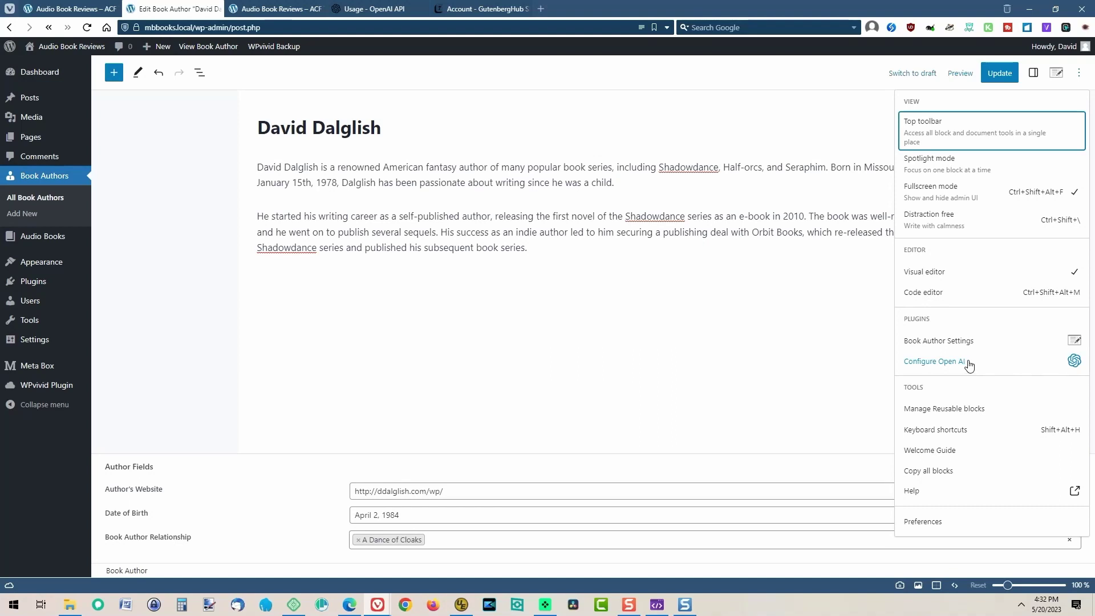
click(818, 317)
key(ctrl+s)
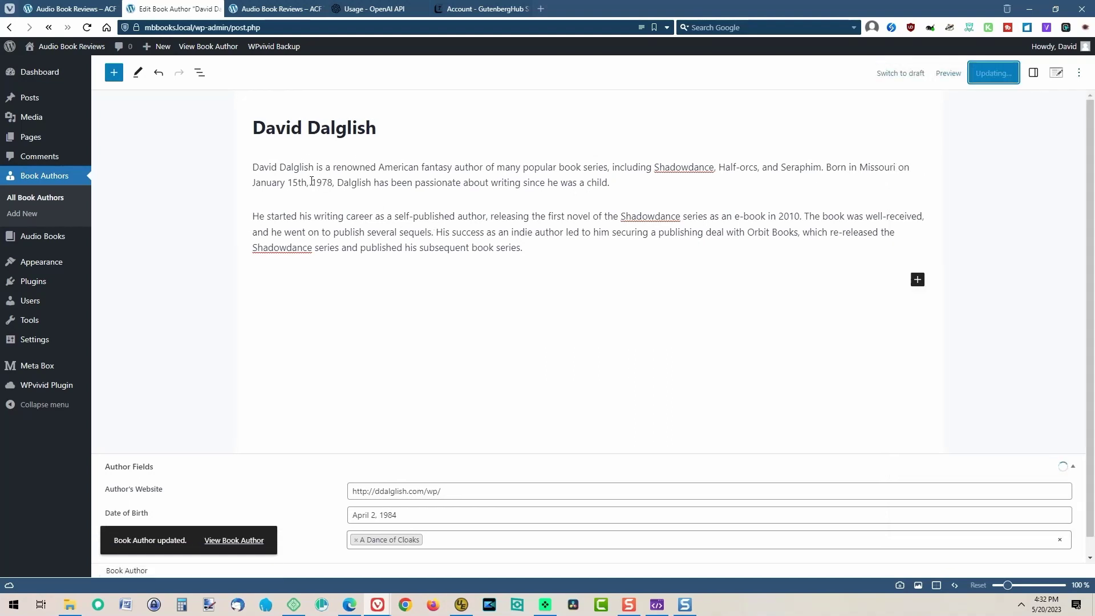
Open the book author entry John Grisham and delete all placeholder text after "John Grisham is an author.".
click(40, 199)
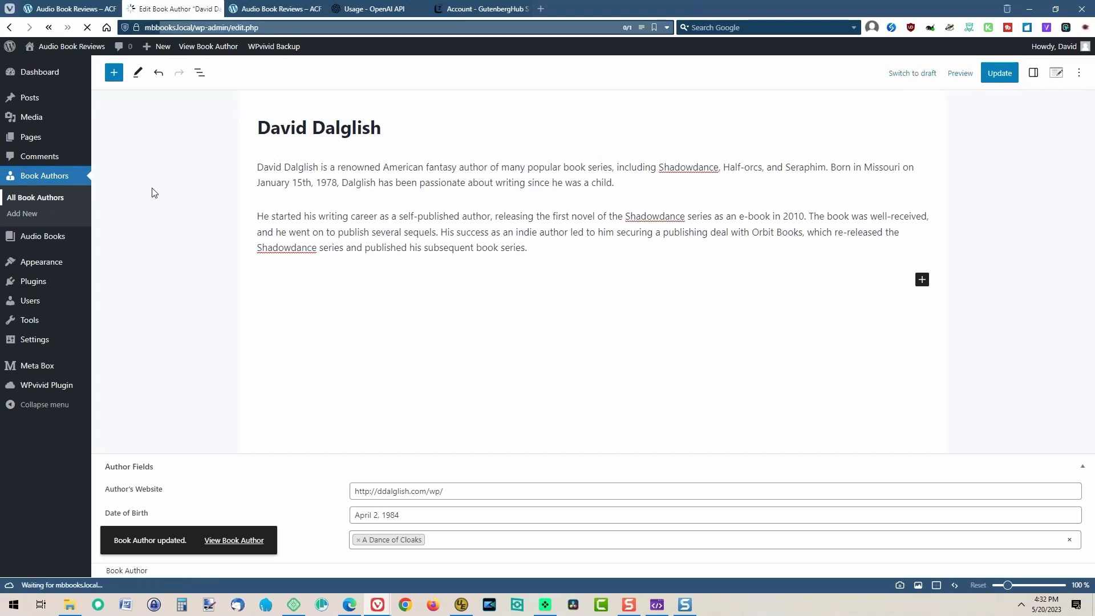
scroll(184, 190, down, 2)
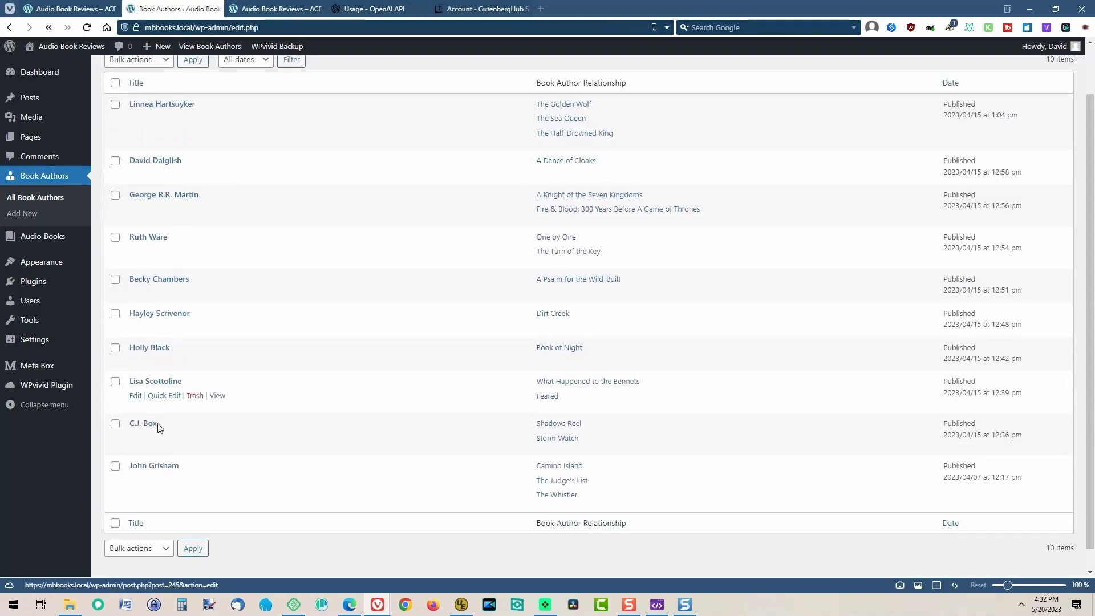
click(153, 466)
drag(376, 167, 770, 186)
key(BackSpace)
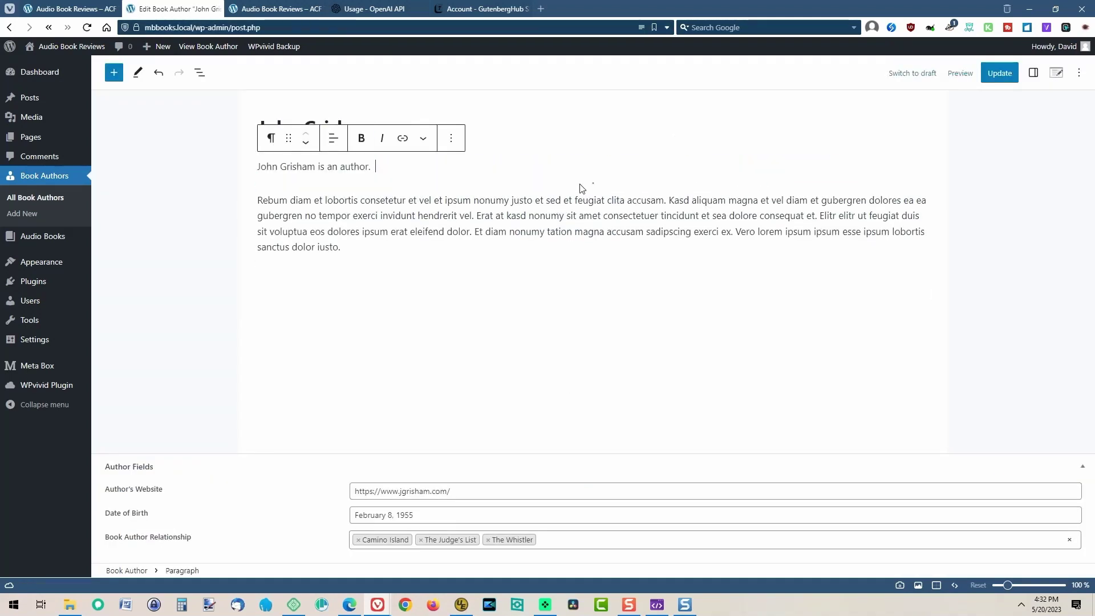
key(shift+alt+z)
click(452, 172)
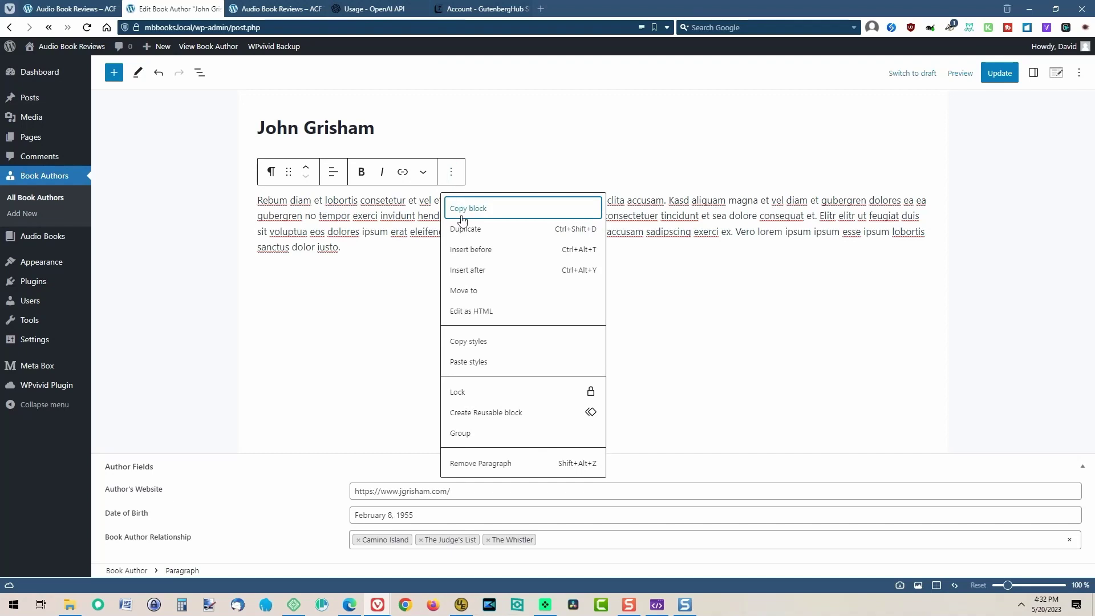
click(481, 458)
Generate AI text below the introduction with the prompt "Write a two paragraph biography of the author John Grisham".
click(467, 305)
key(space)
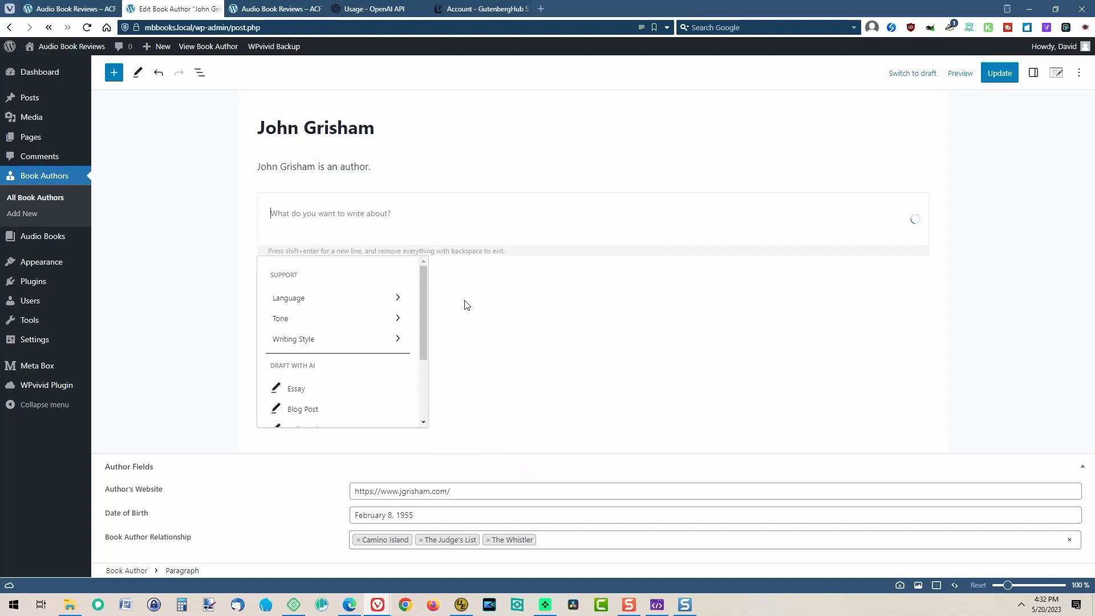
text(Write a two paragraph)
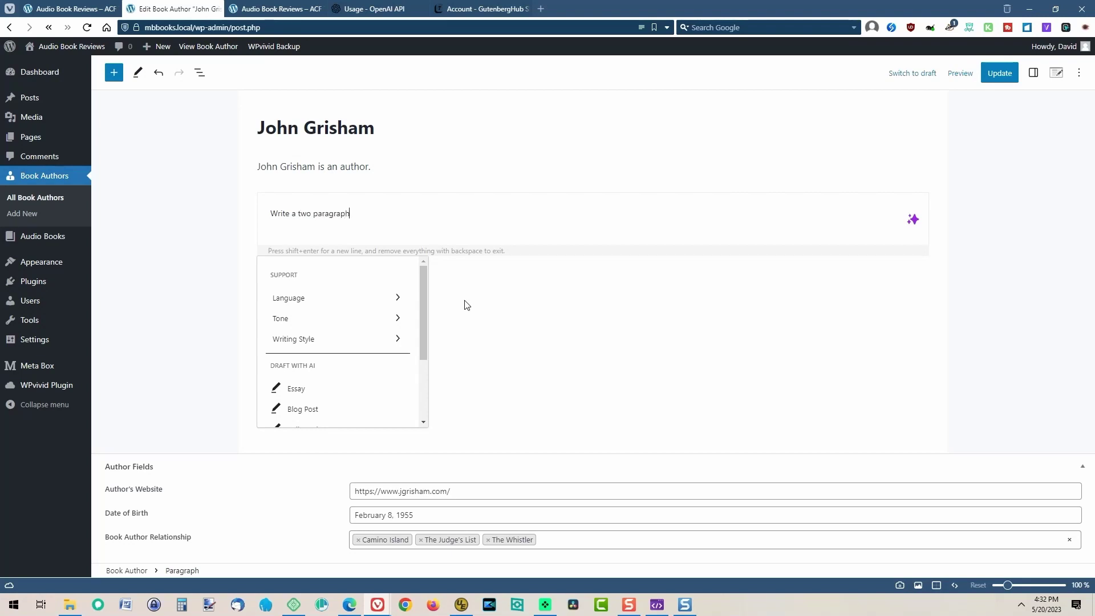
text( biography of the author John Grisham)
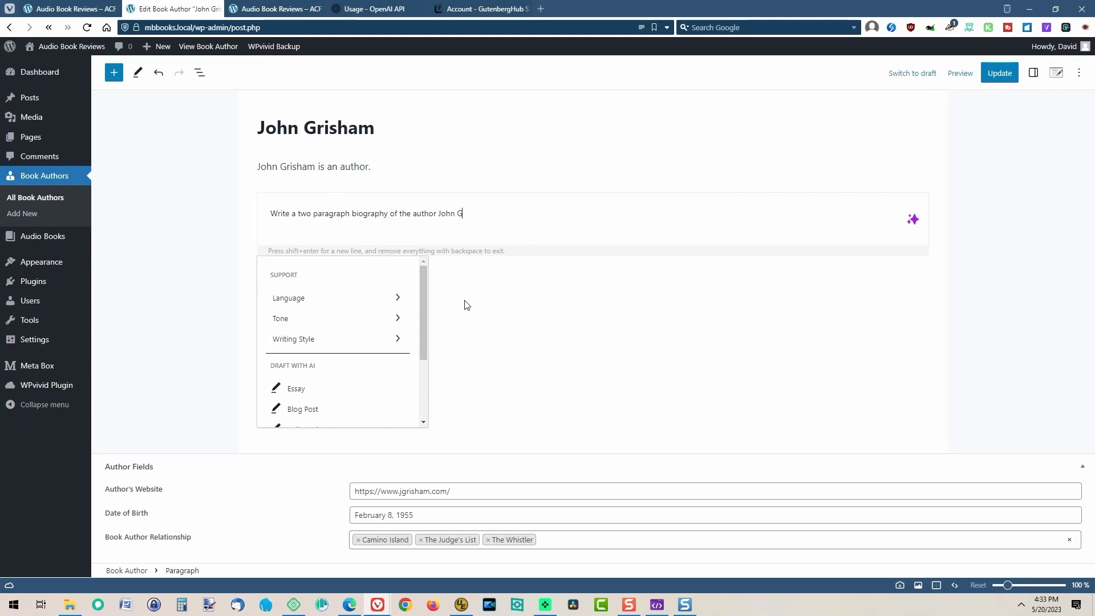
key(Return)
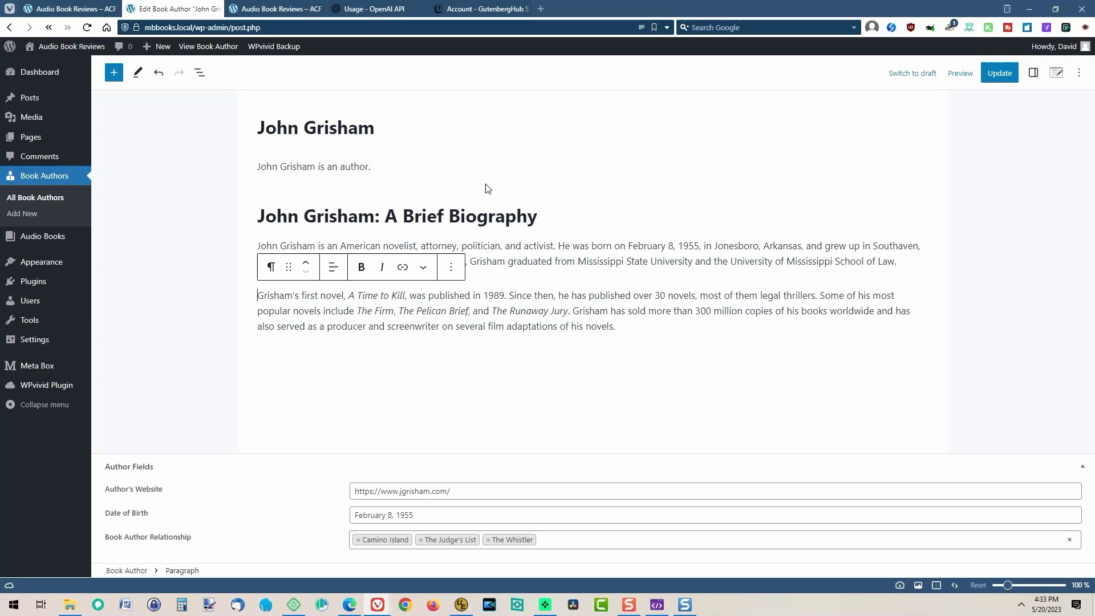
Remove the original introduction sentence and the generated heading from the John Grisham entry and update it.
click(451, 167)
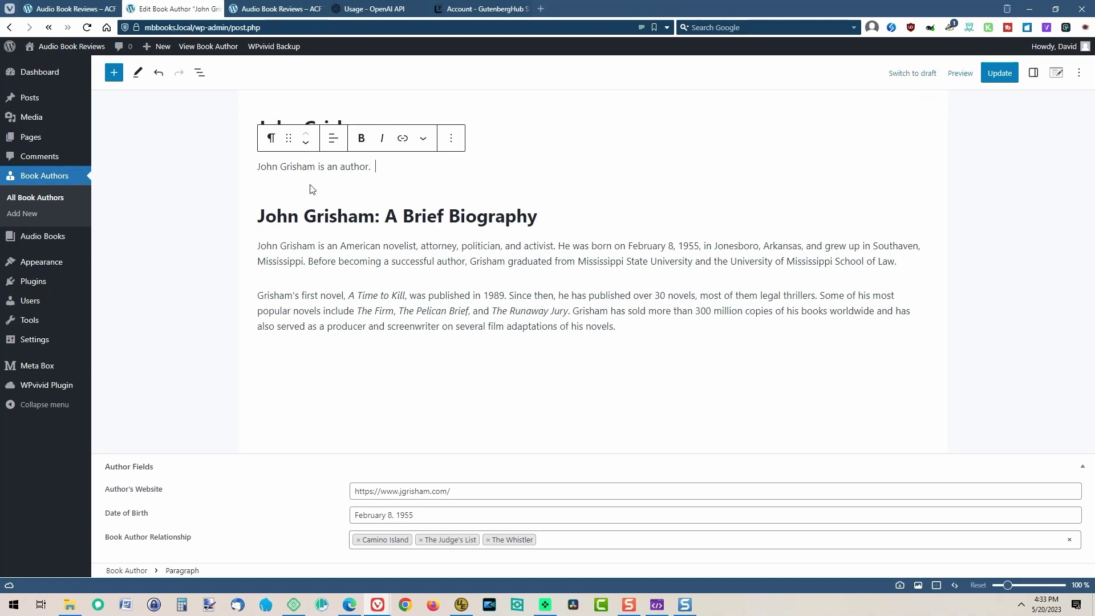
click(451, 139)
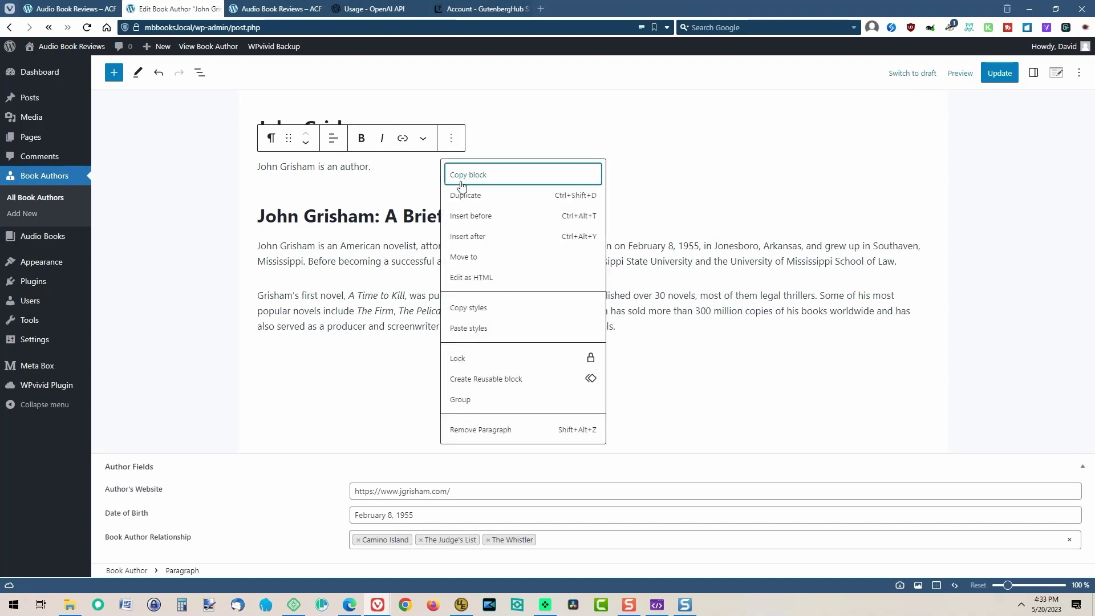
click(498, 425)
click(484, 175)
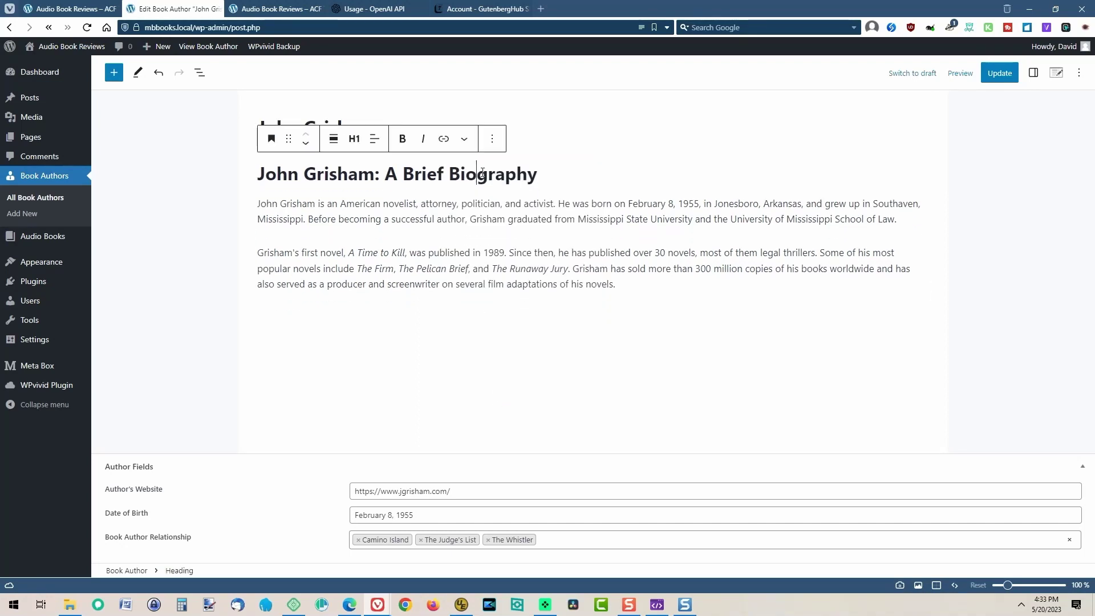
click(494, 138)
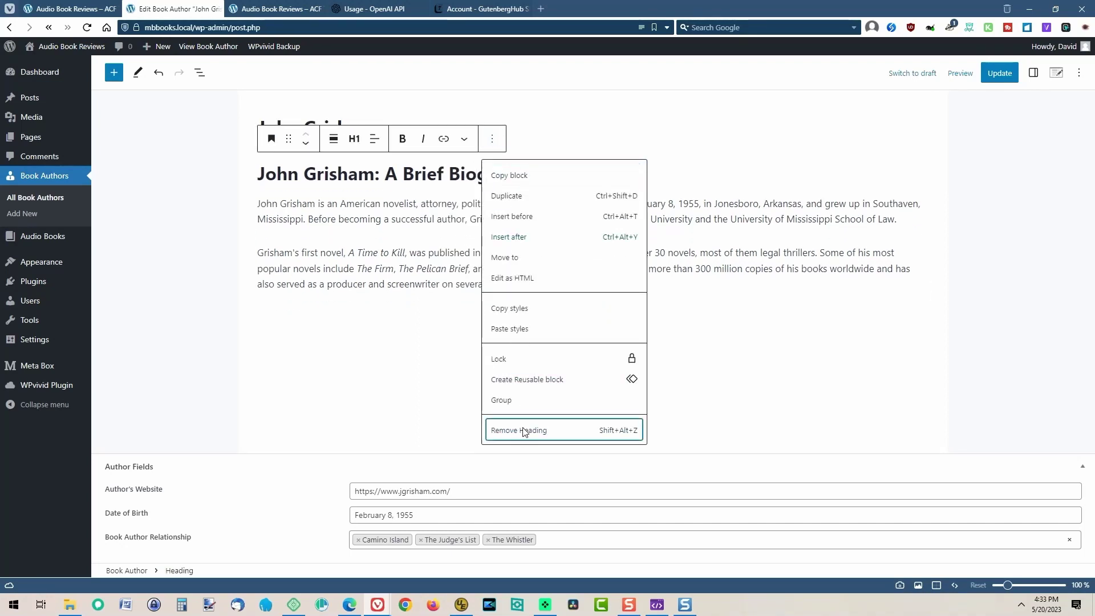
click(523, 432)
key(ctrl+s)
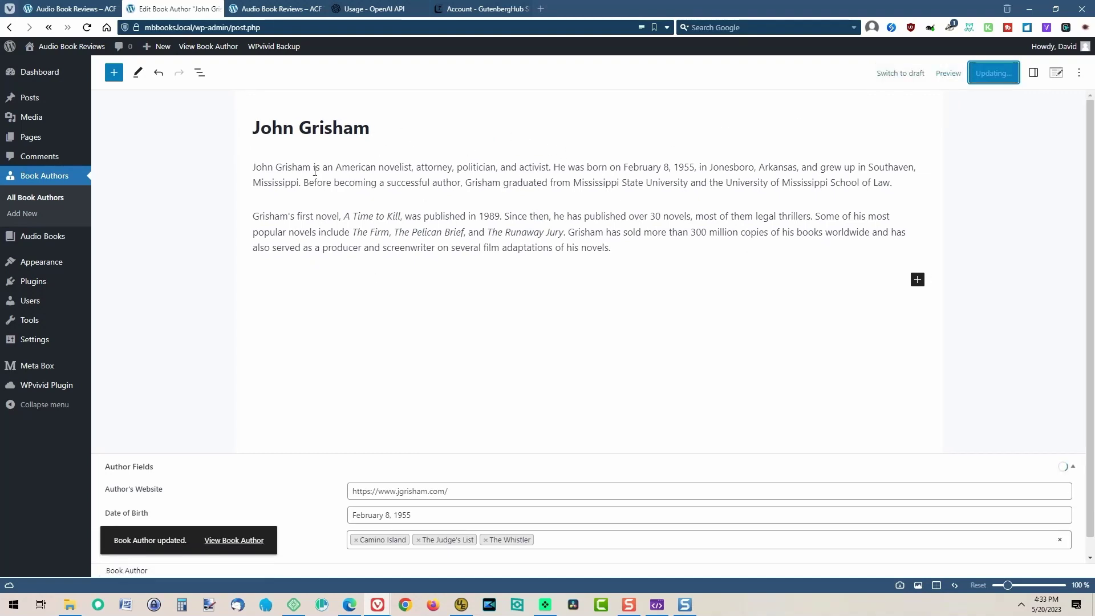
Open the audio book entry Camino Island and delete all placeholder text after its sentence naming John Grisham.
mouse_move(49, 242)
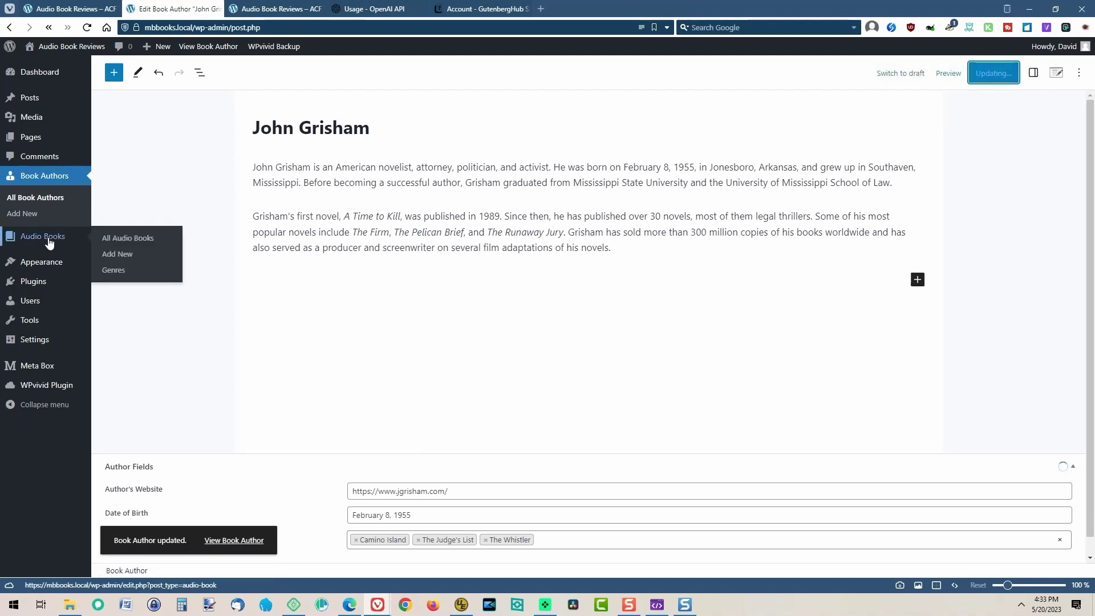
click(117, 240)
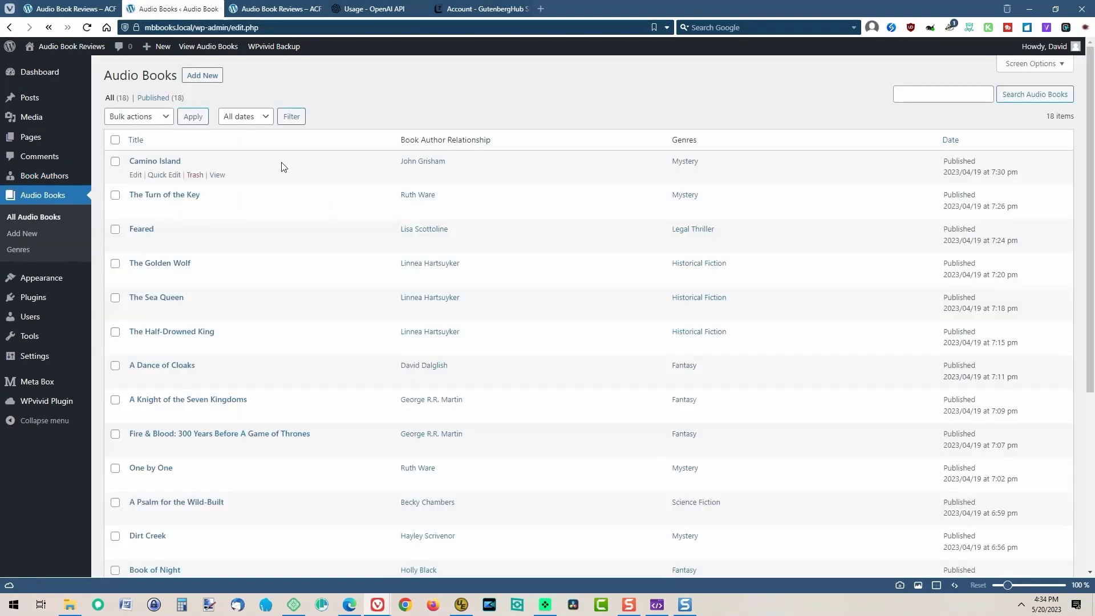
click(169, 165)
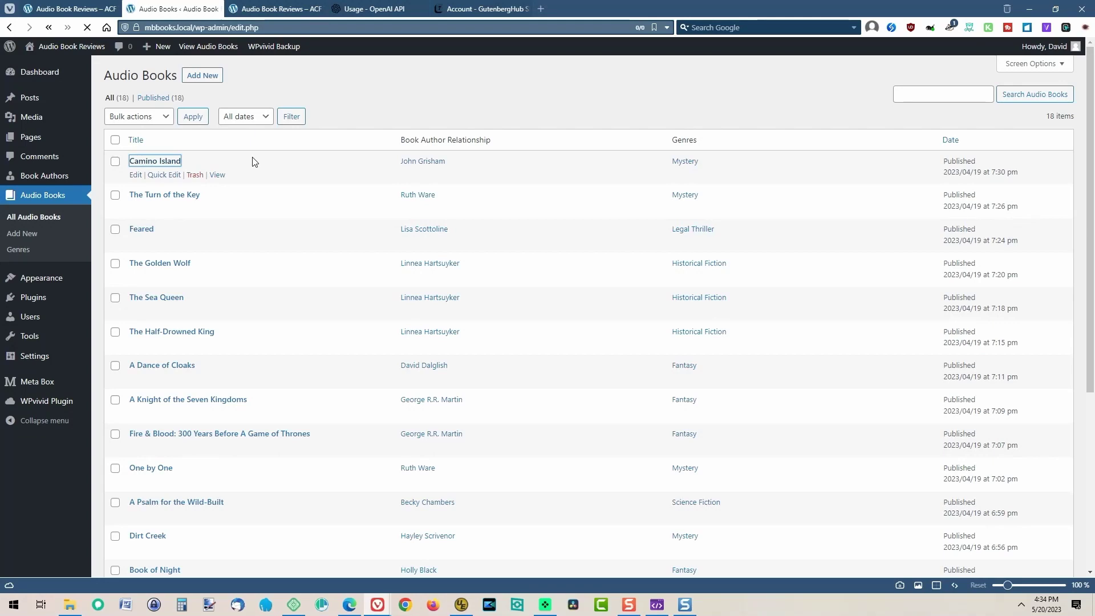
drag(442, 166, 456, 195)
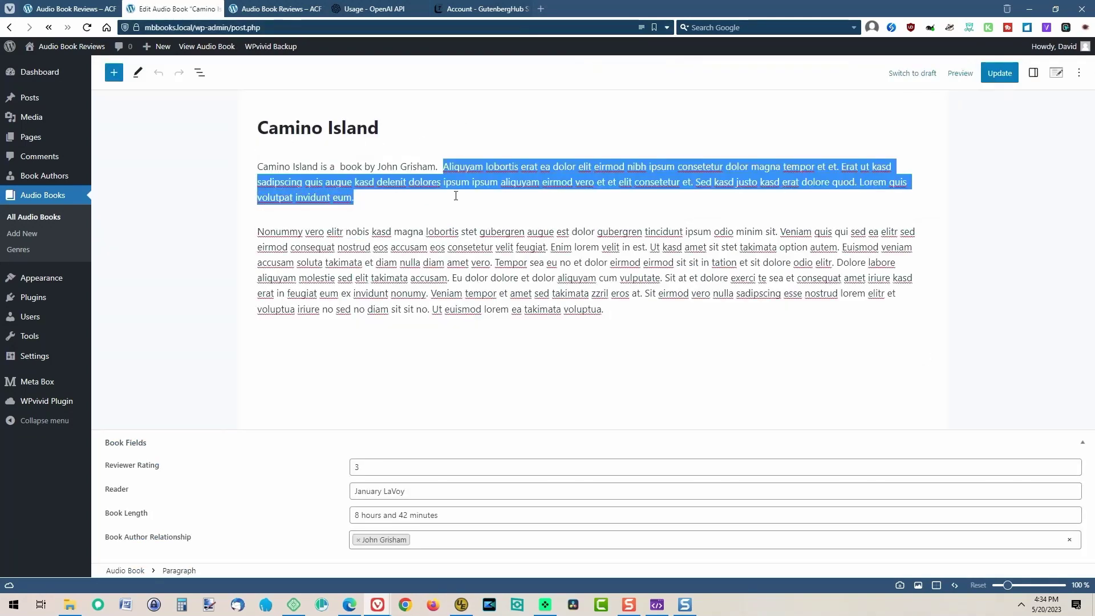
key(BackSpace)
click(472, 215)
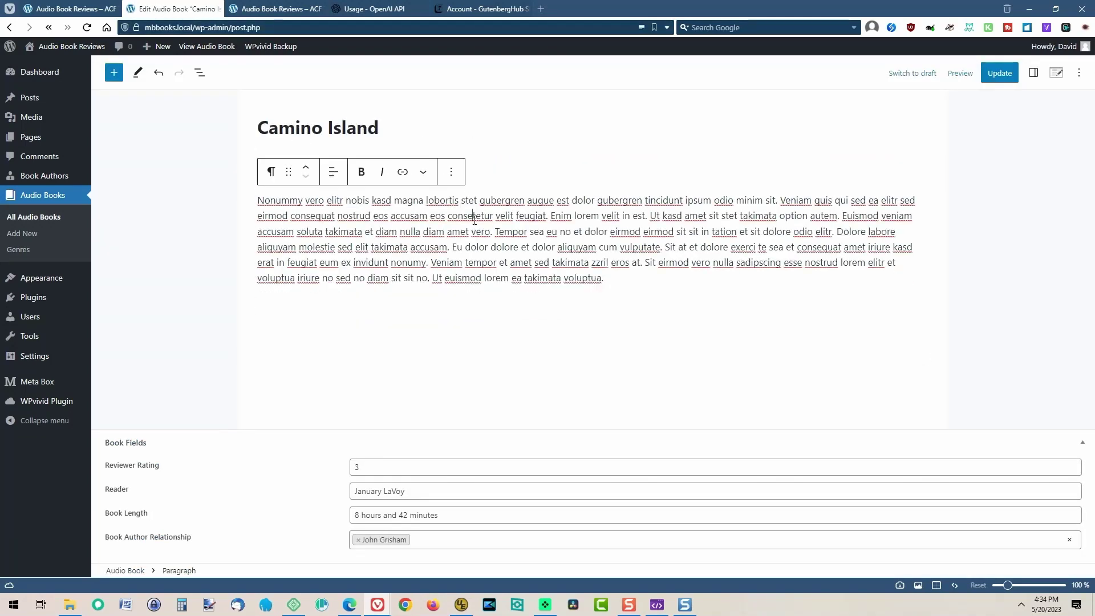
click(451, 172)
click(491, 528)
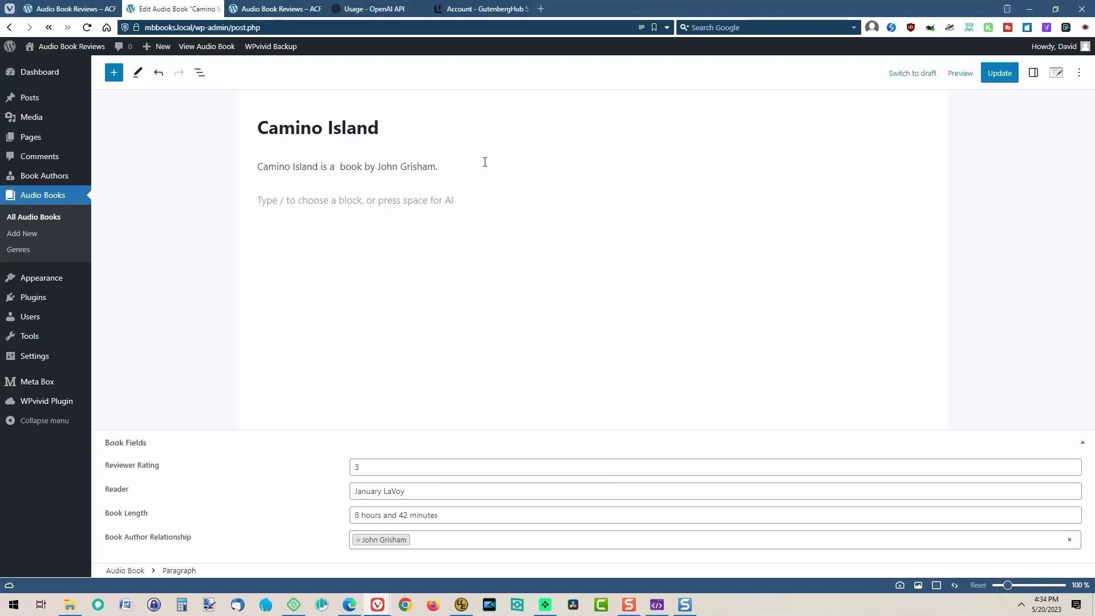
Generate AI text below the introduction with the prompt "Write a two paragraph summary of the book Camino Island by John Grisham".
key(space)
text(Write a t)
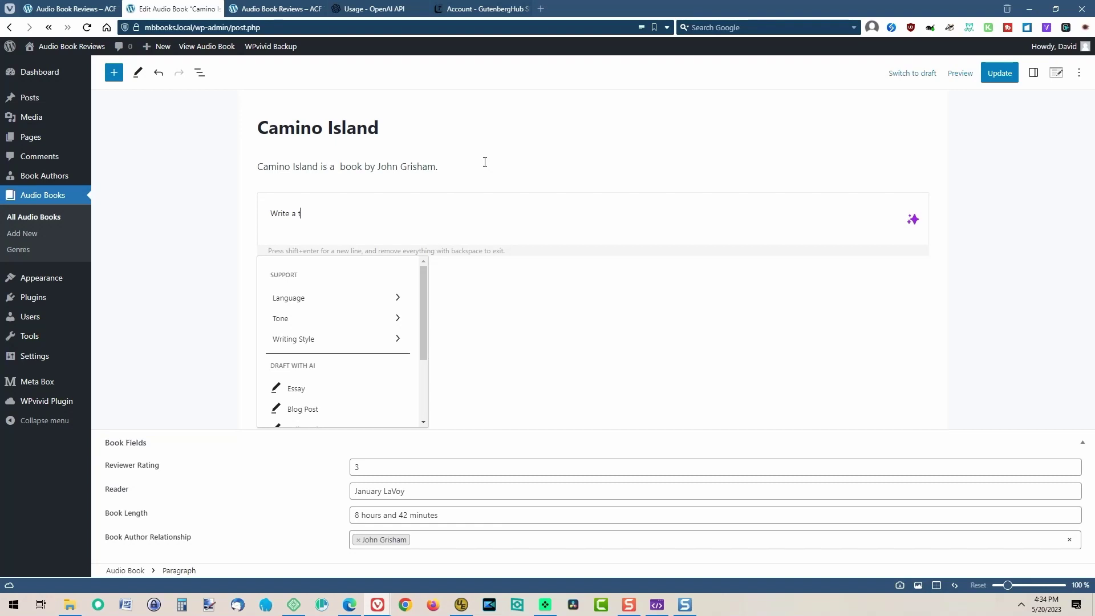
text(wo paragraph summary of the)
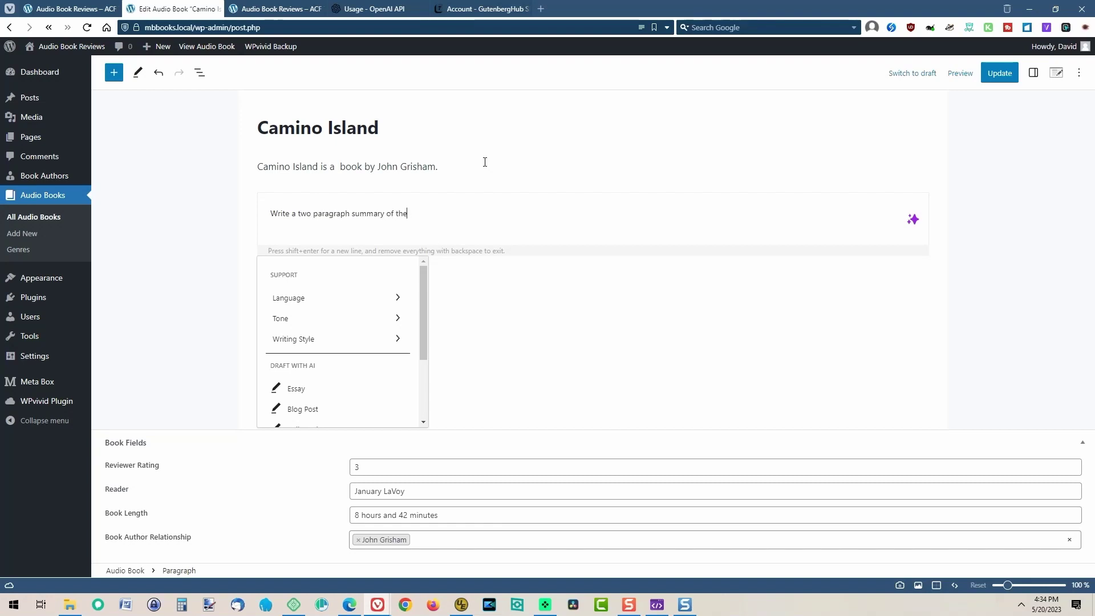
text( book Camino Island by John Grish)
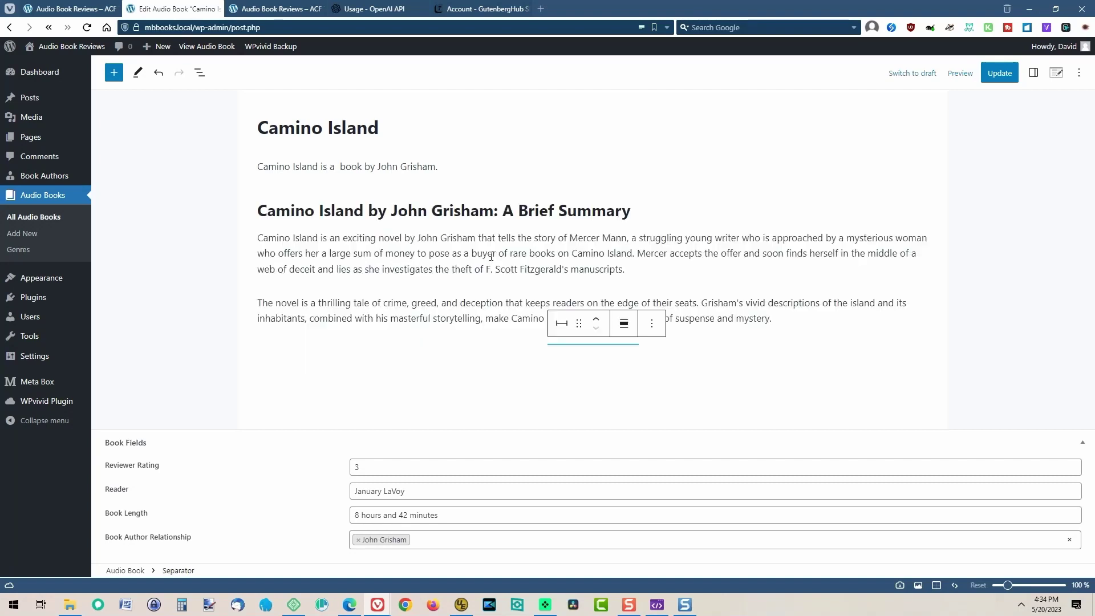
click(491, 256)
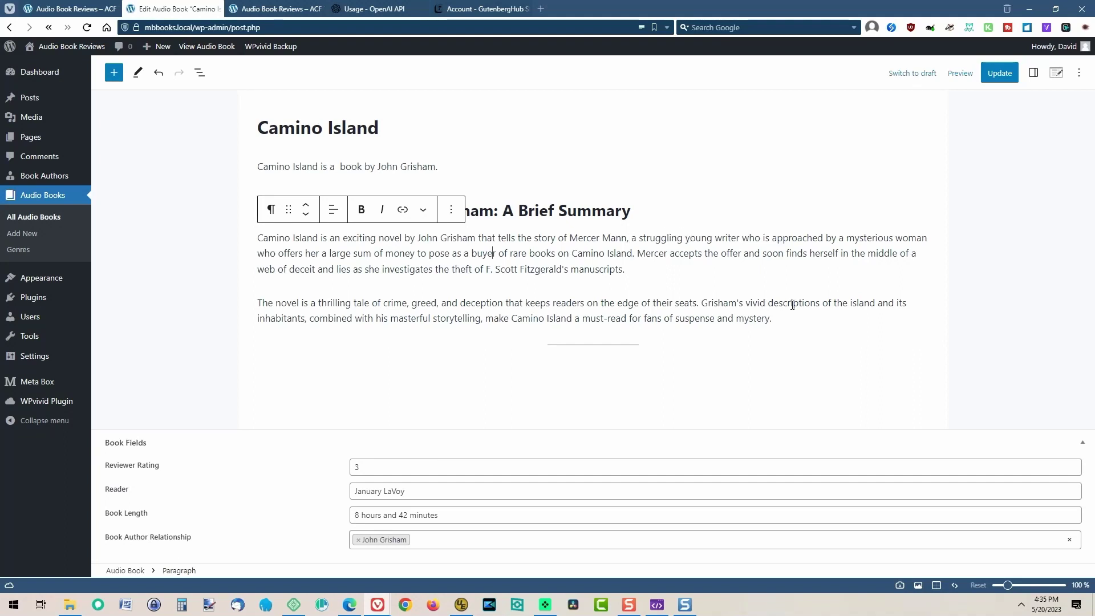
Remove the generated heading and the original introduction sentence from the Camino Island entry and update it.
click(648, 217)
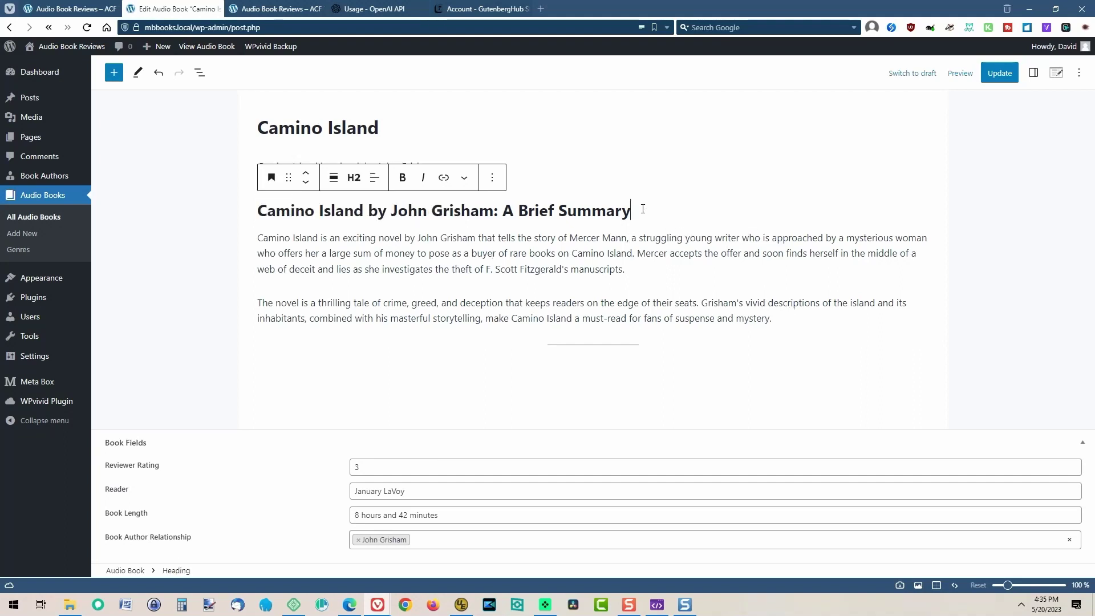
click(494, 176)
click(513, 473)
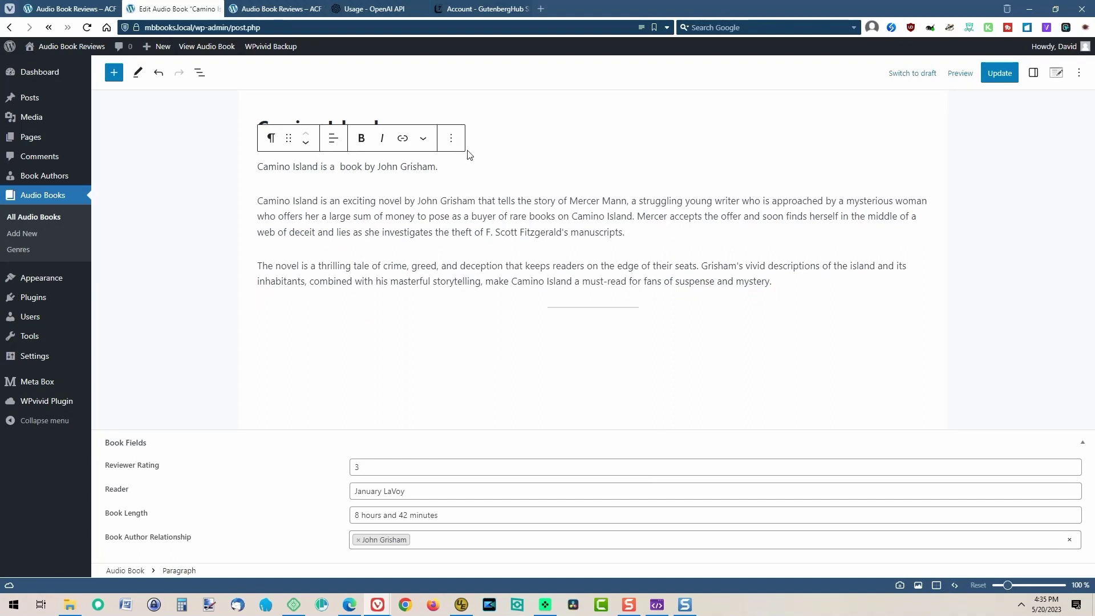
click(451, 139)
click(468, 429)
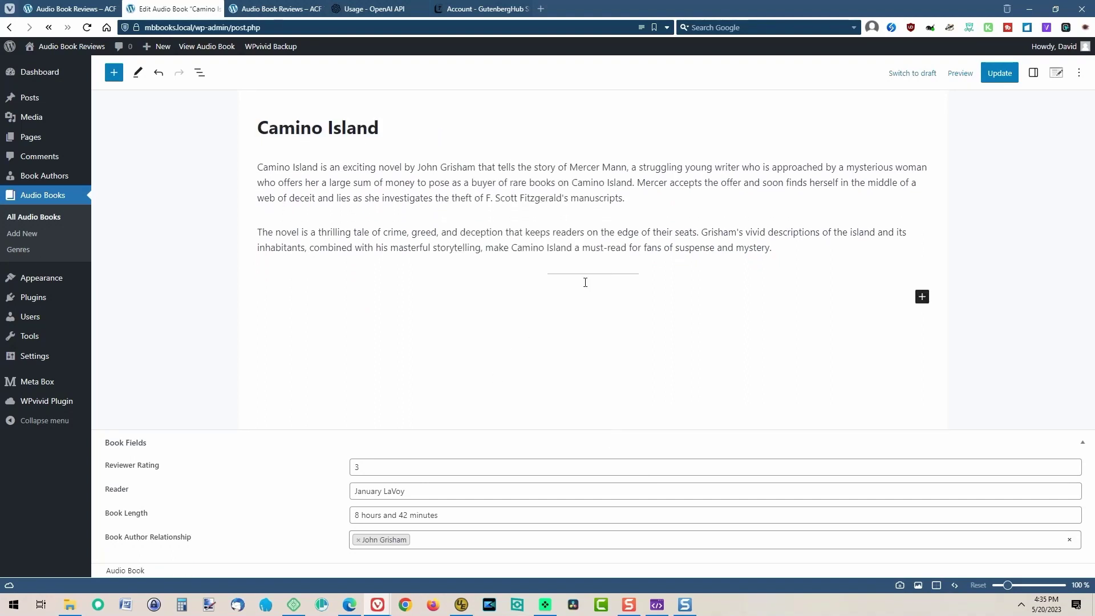
click(1000, 73)
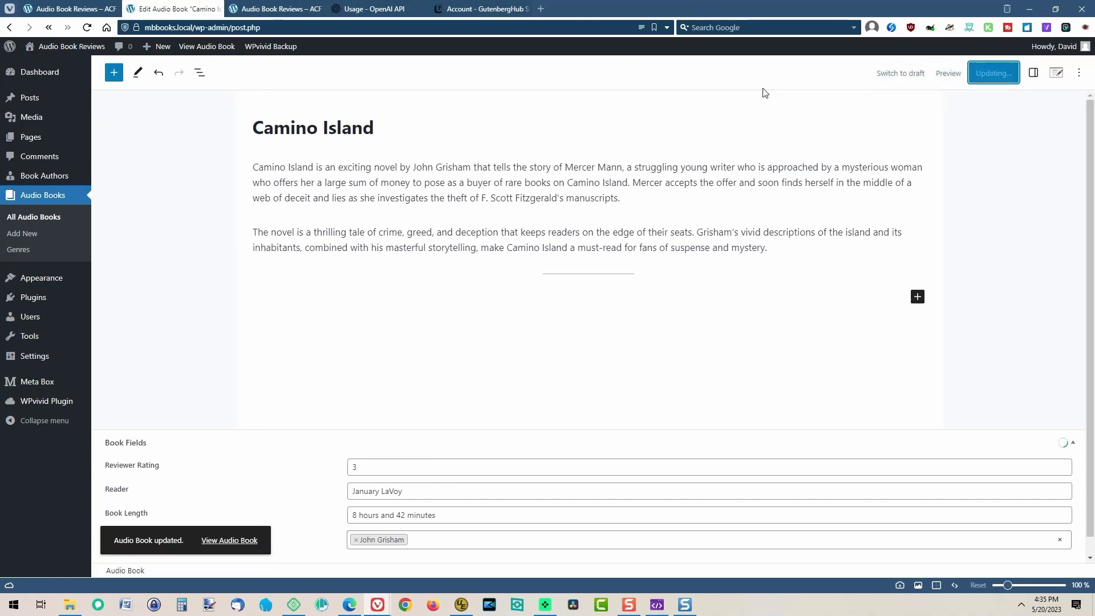
Open the audio book entry One by One and remove both of its placeholder paragraphs.
click(56, 222)
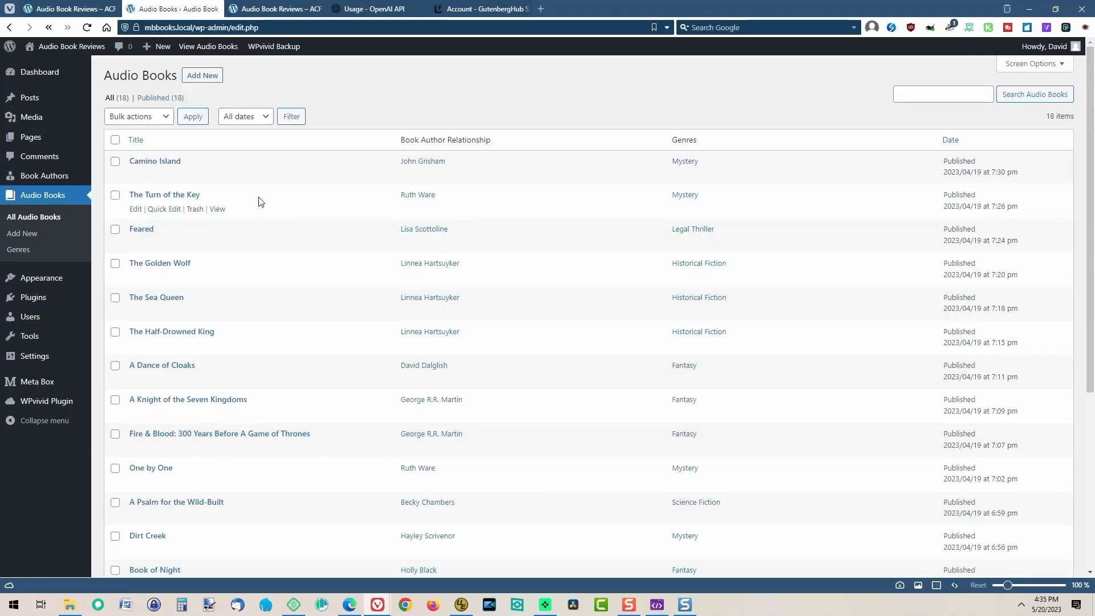
click(152, 469)
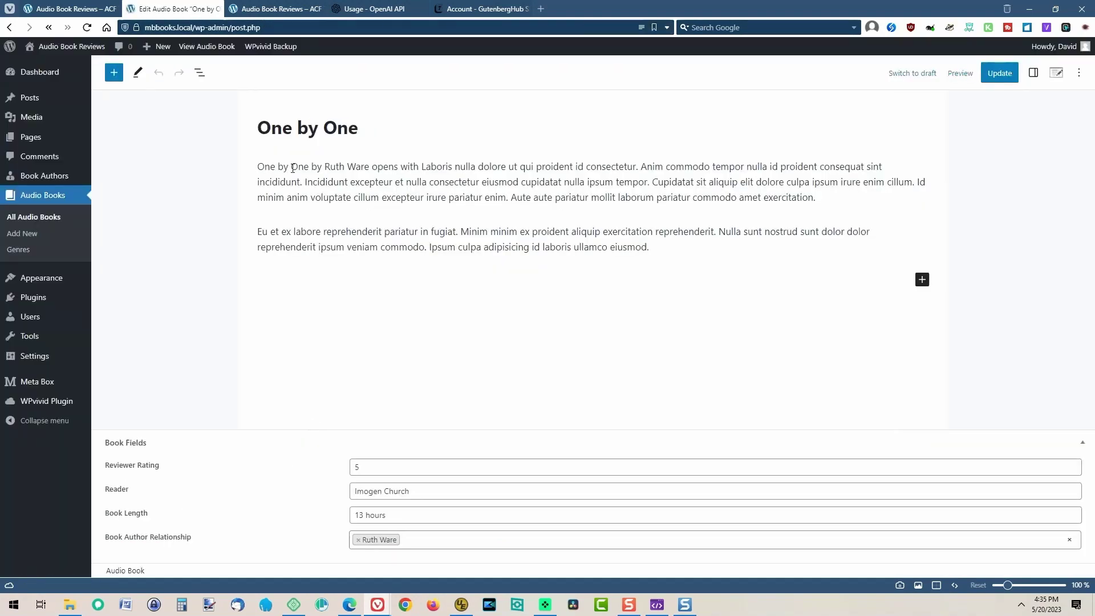
click(285, 167)
click(449, 142)
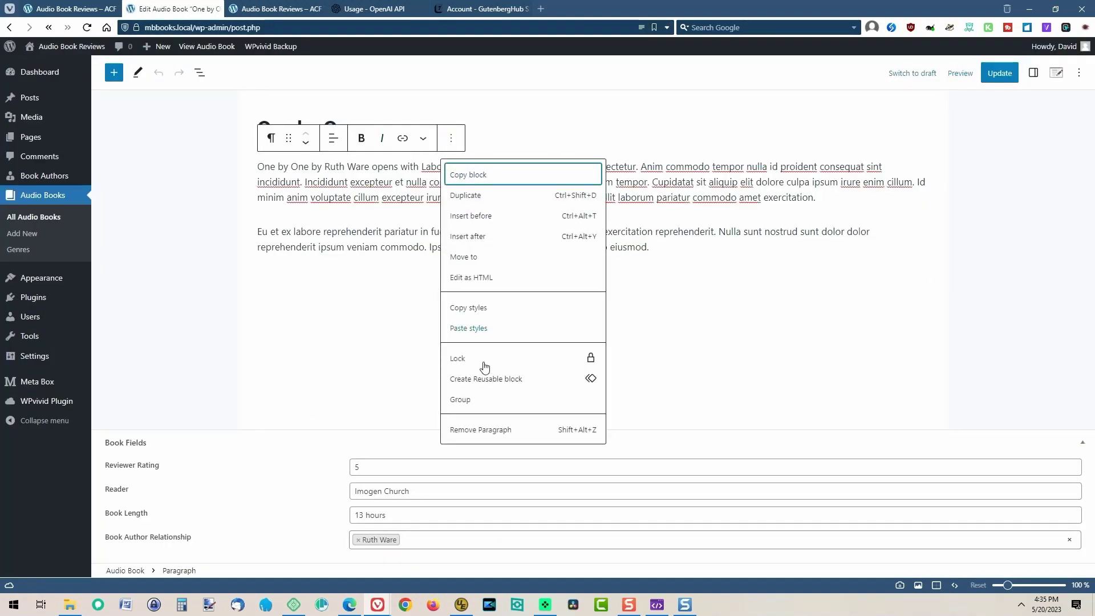
click(482, 430)
click(417, 140)
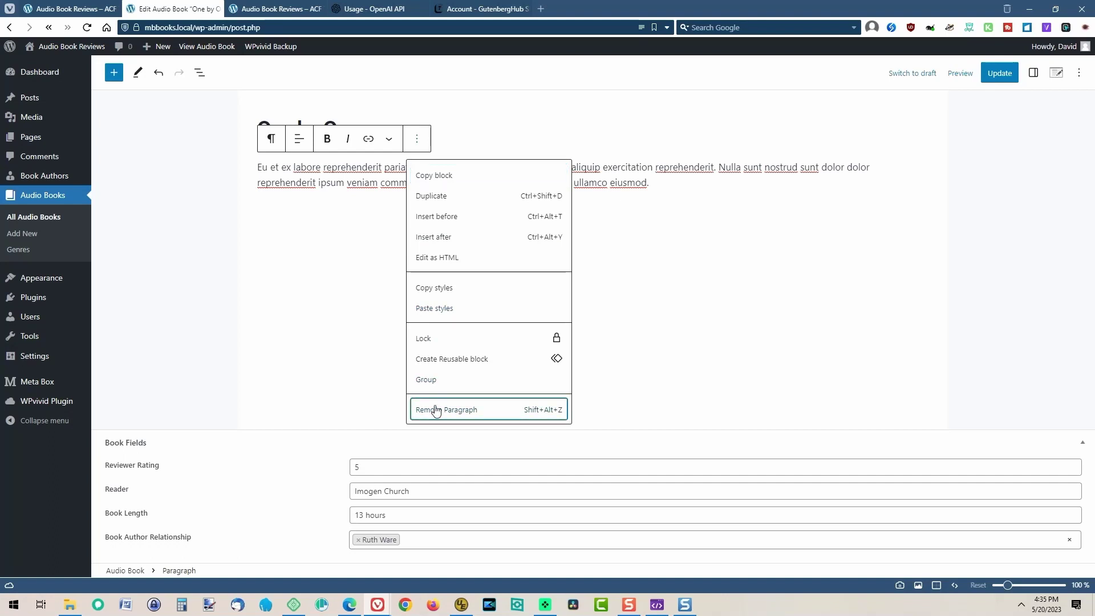
click(435, 410)
Enter "Write a two paragraph summary of the book One by One by Ruth Ware" as plain text in the empty paragraph.
text(Write a two )
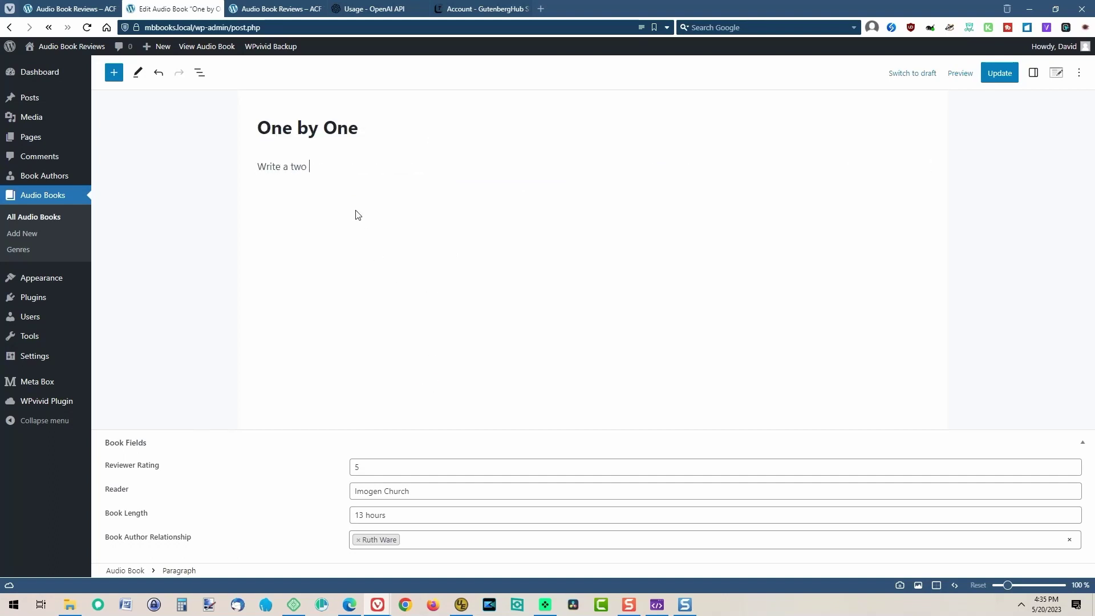
text(paragraph summary of the boo)
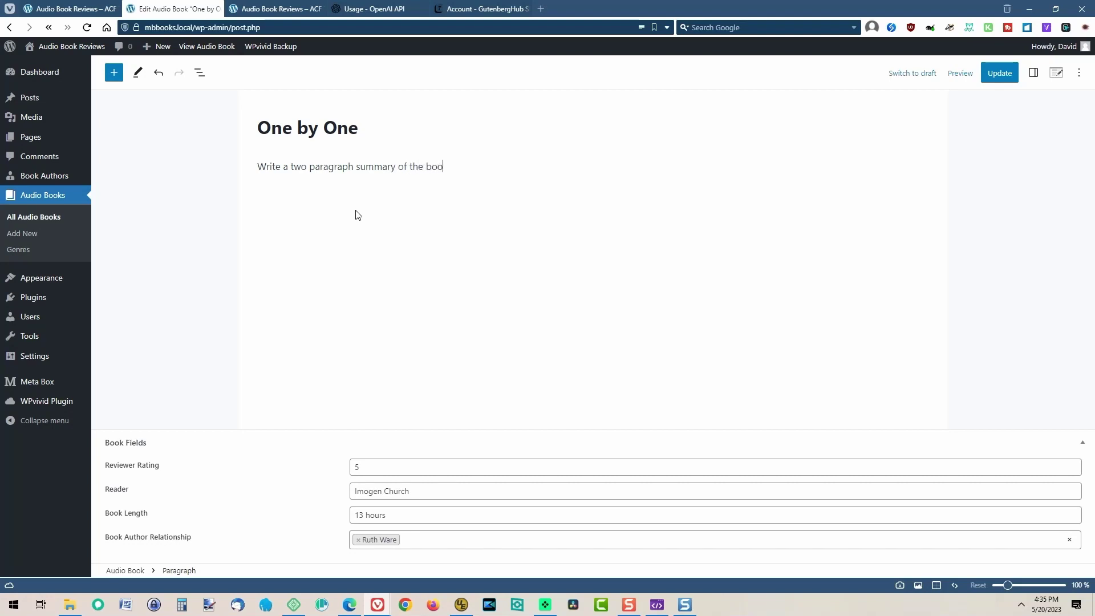
text(k One by One by Ruth Ware)
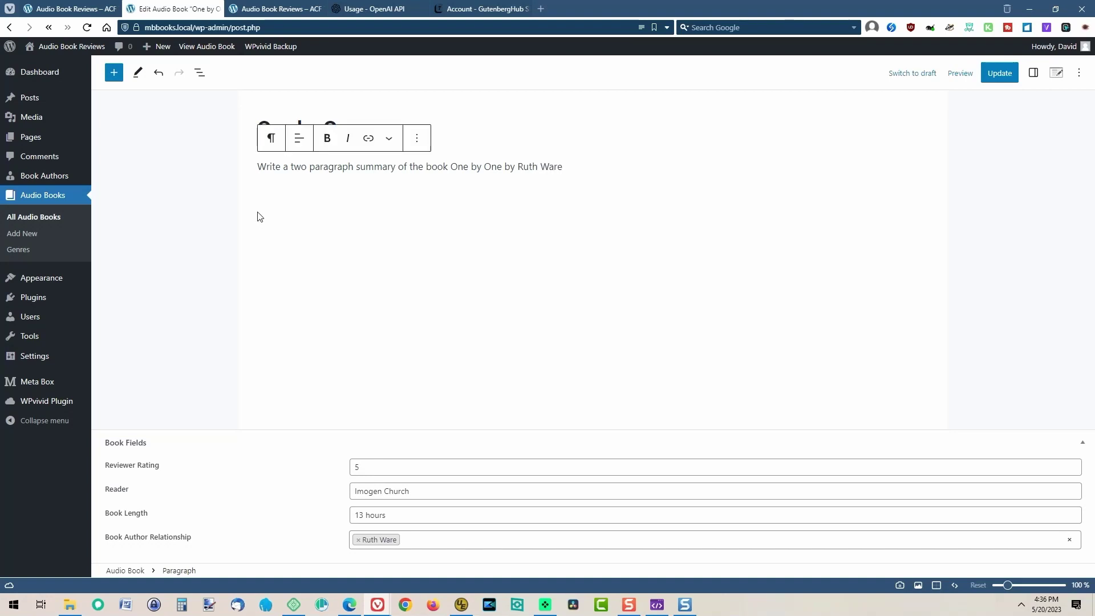
Examine the Ask AI actions available for the sentence about One by One, such as rewriting, improving and translating.
drag(259, 166, 562, 167)
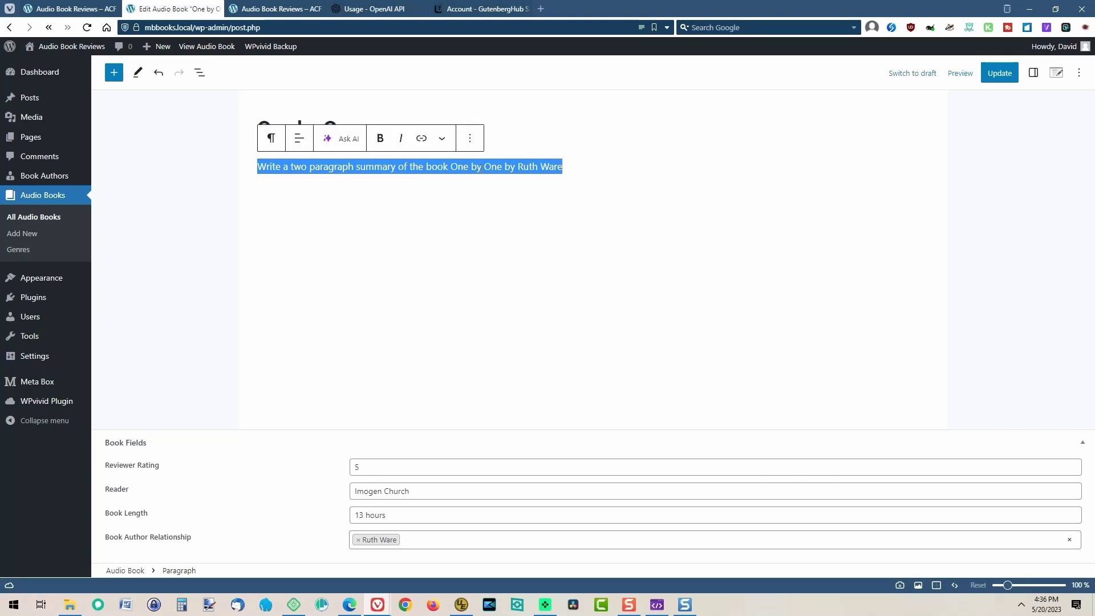
click(346, 142)
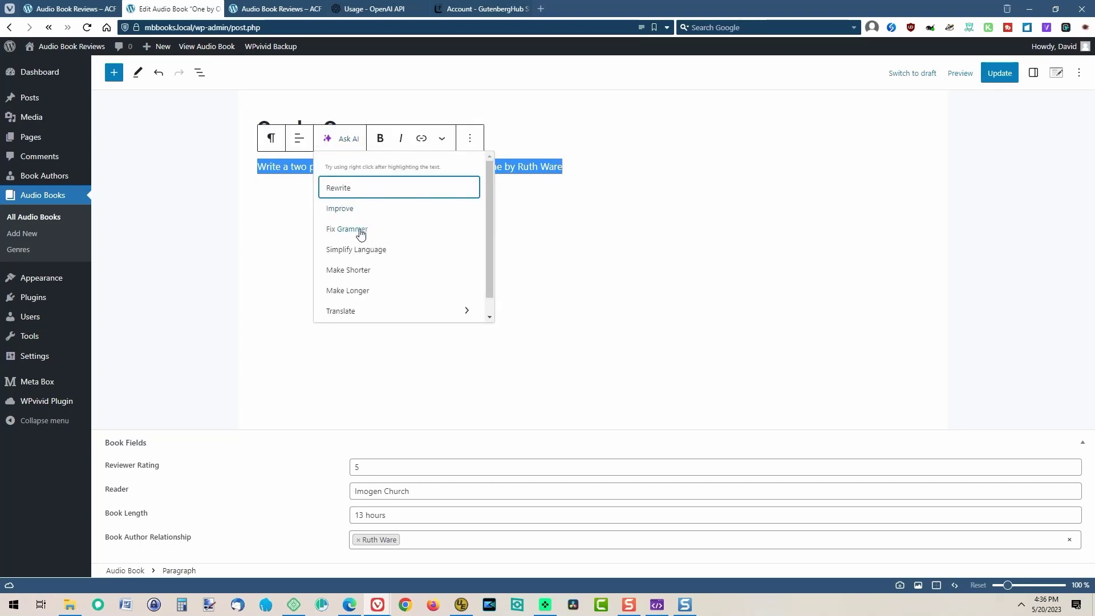
drag(494, 256, 488, 275)
scroll(477, 208, up, 1)
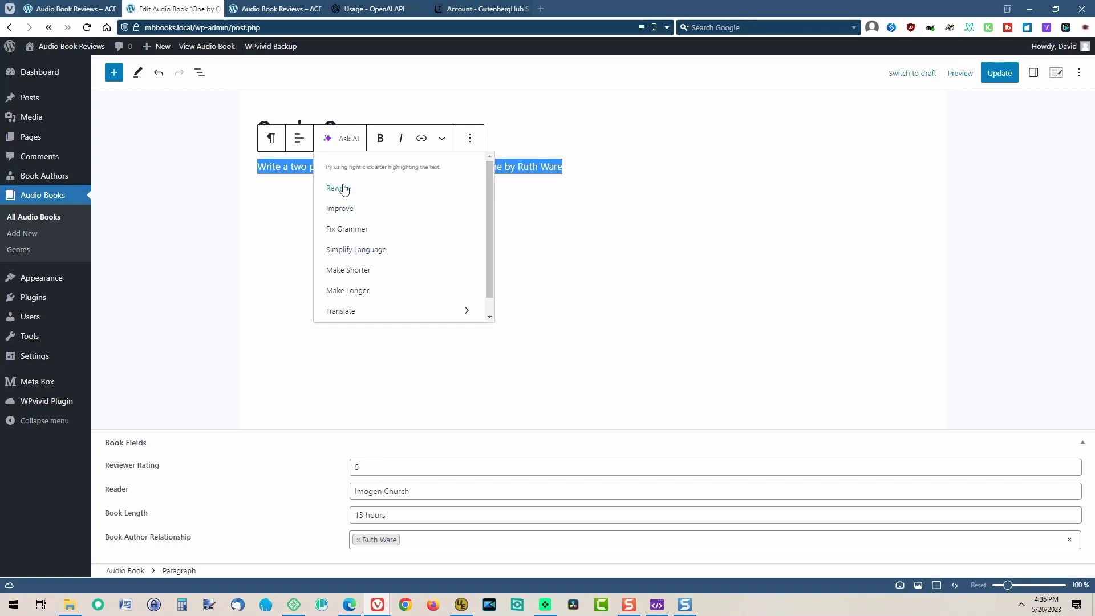
click(258, 155)
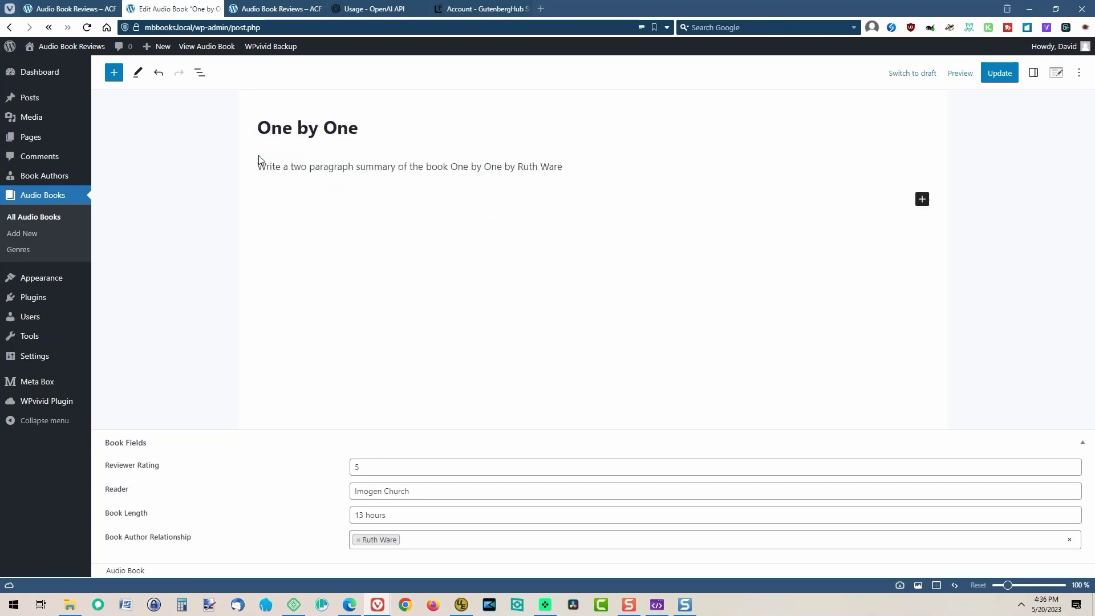
right_click(282, 168)
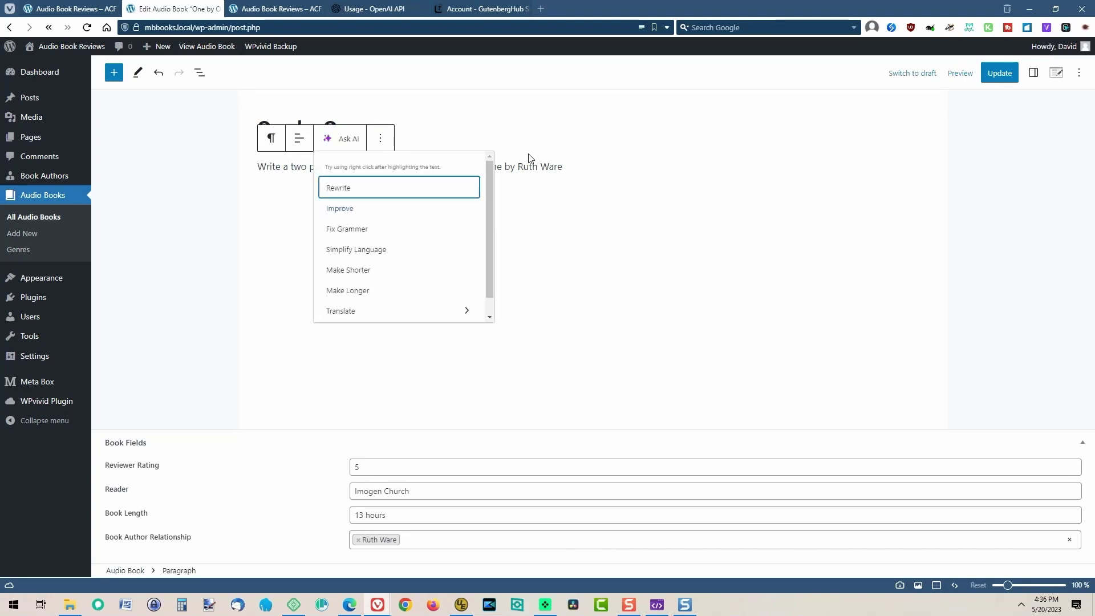
Cut the One by One summary request from the paragraph, paste it into the AI prompt and submit it.
drag(572, 170, 261, 171)
key(ctrl+c)
right_click(261, 171)
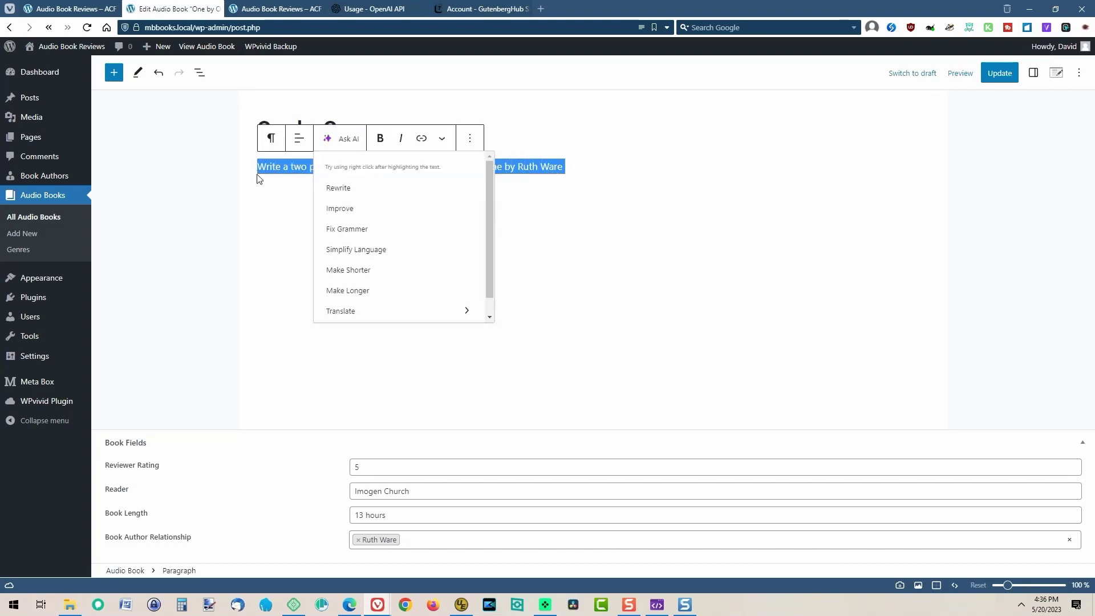
click(323, 179)
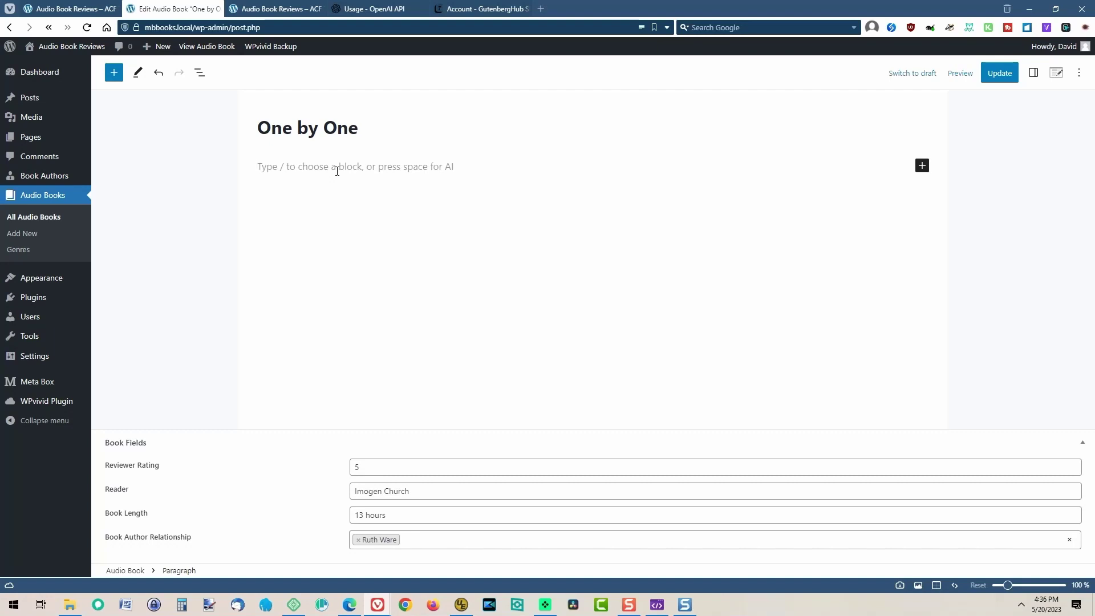
key(space)
key(ctrl+v)
key(Return)
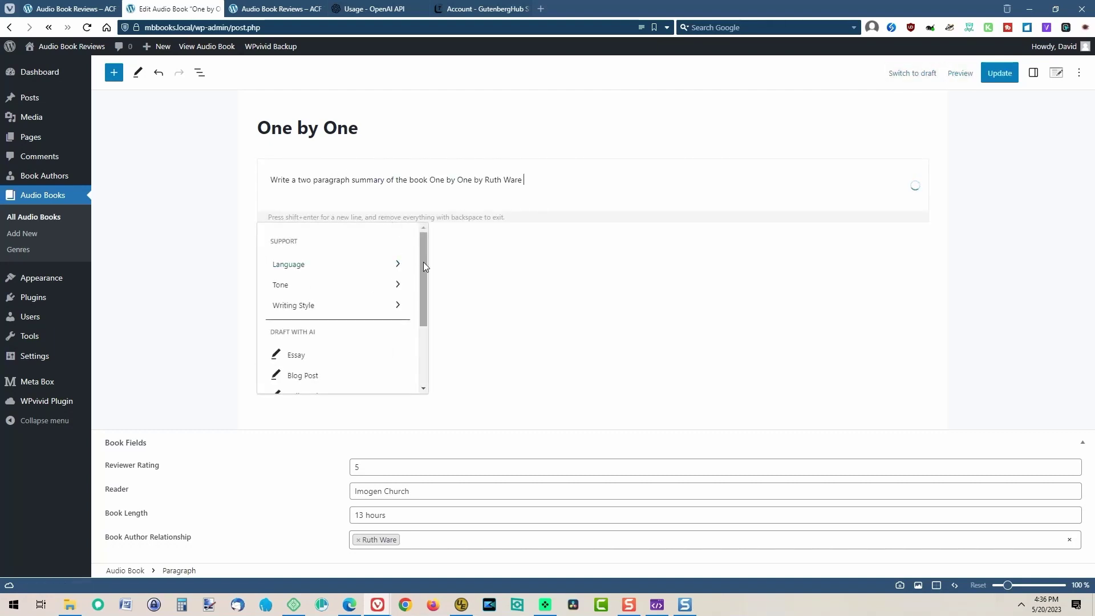
Examine the AI prompt's tone and writing style choices and its list of draft types.
click(368, 284)
click(350, 308)
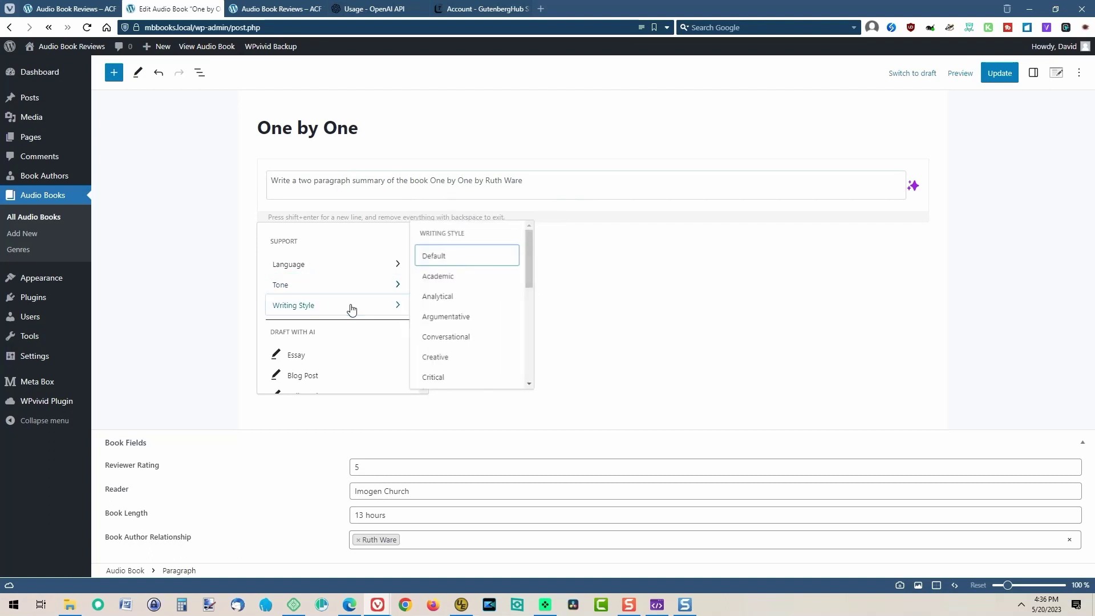
drag(531, 272, 524, 370)
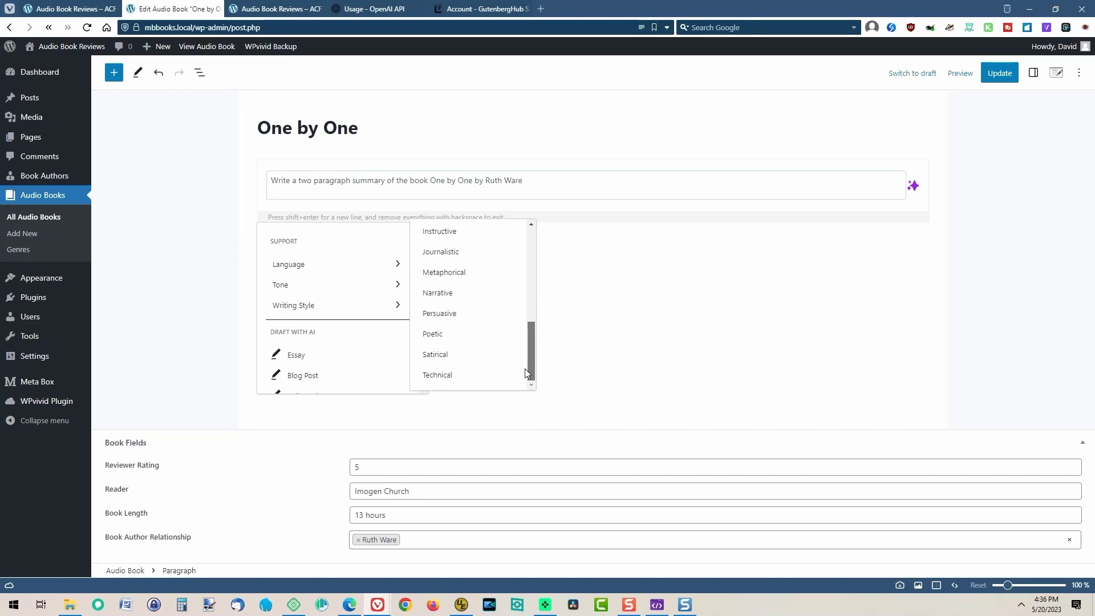
drag(526, 368, 532, 344)
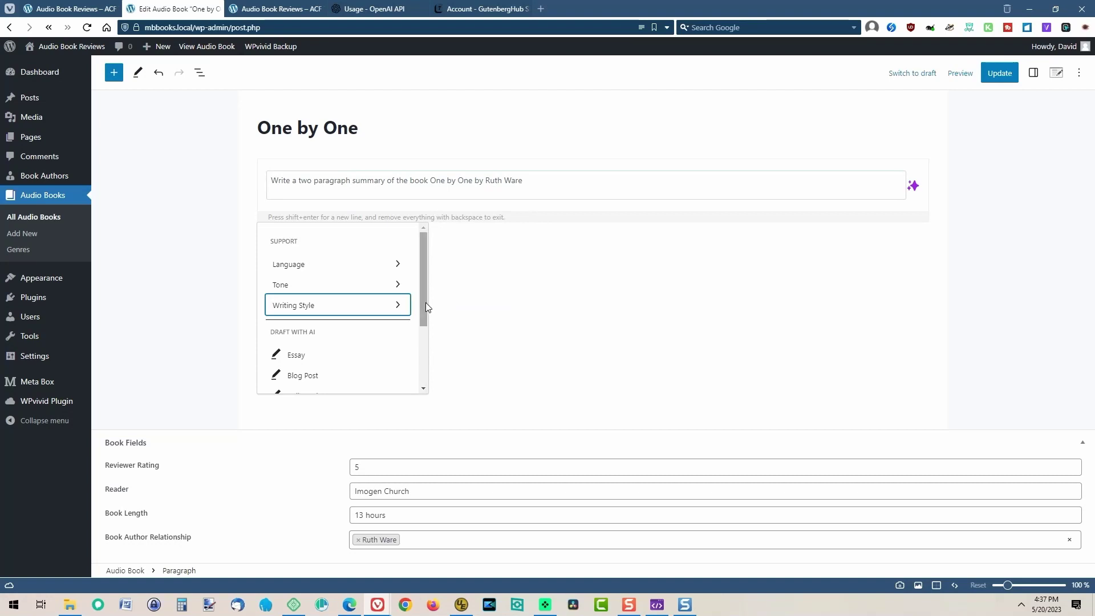
drag(423, 307, 435, 360)
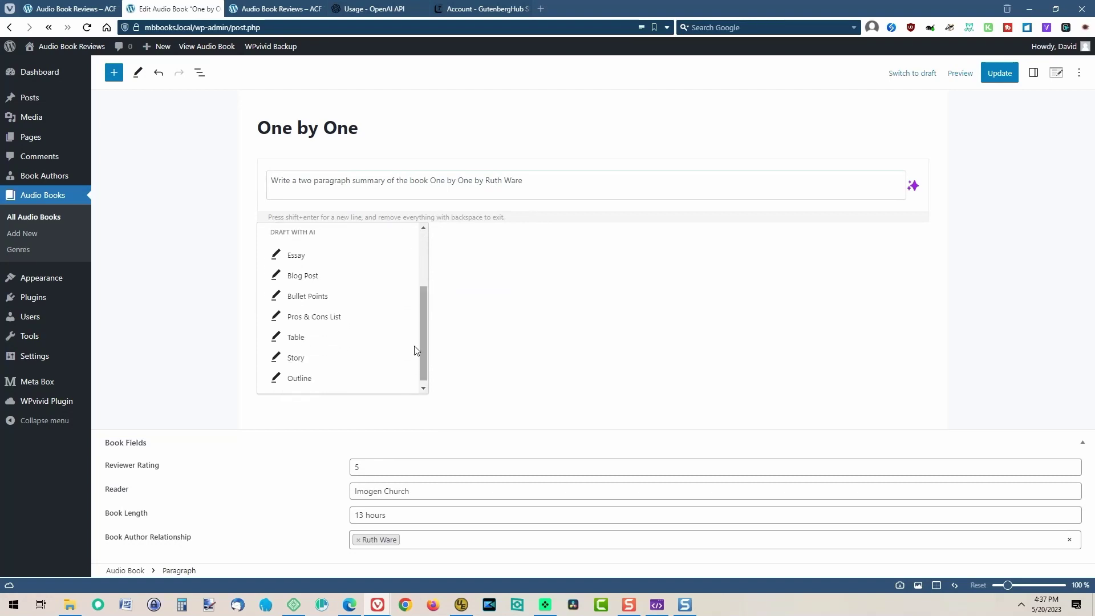
scroll(423, 354, down, 1)
drag(424, 349, 429, 236)
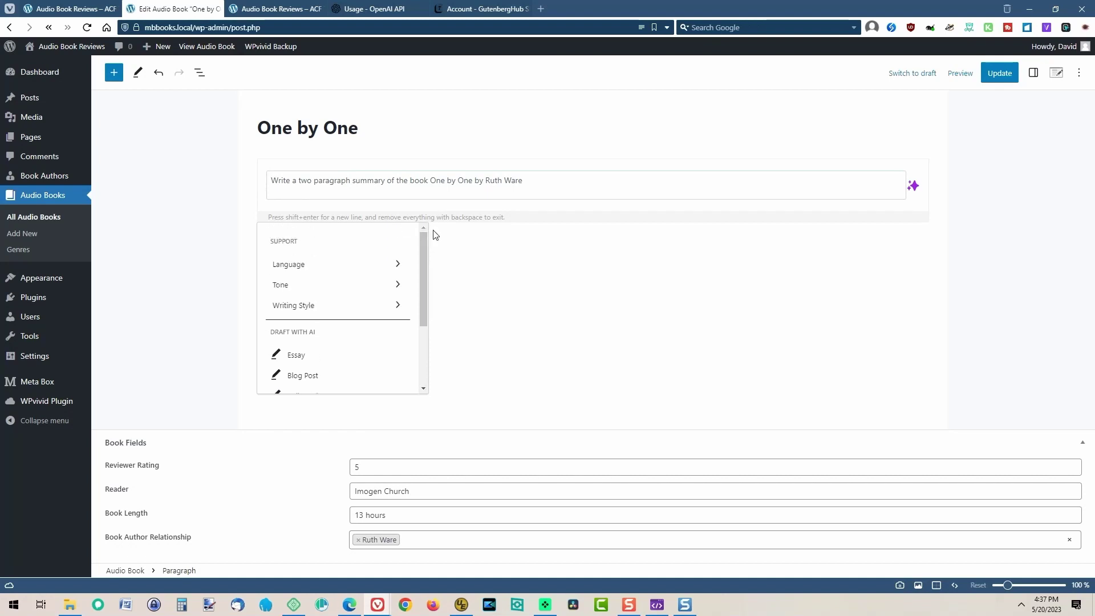
Submit the One by One summary prompt again and review the generated content down to the image source line.
click(546, 182)
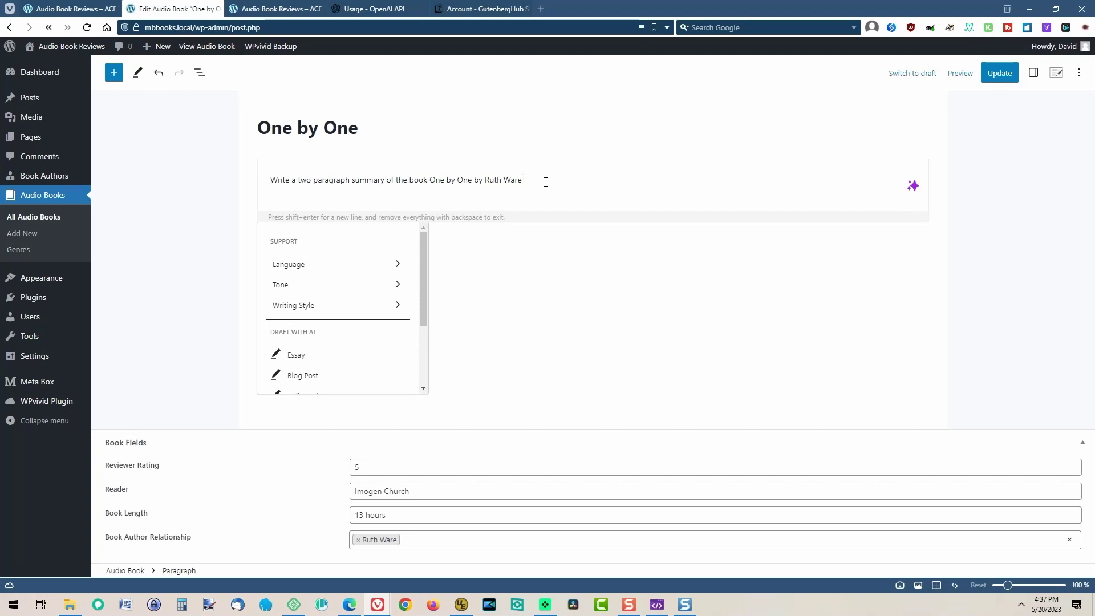
key(Return)
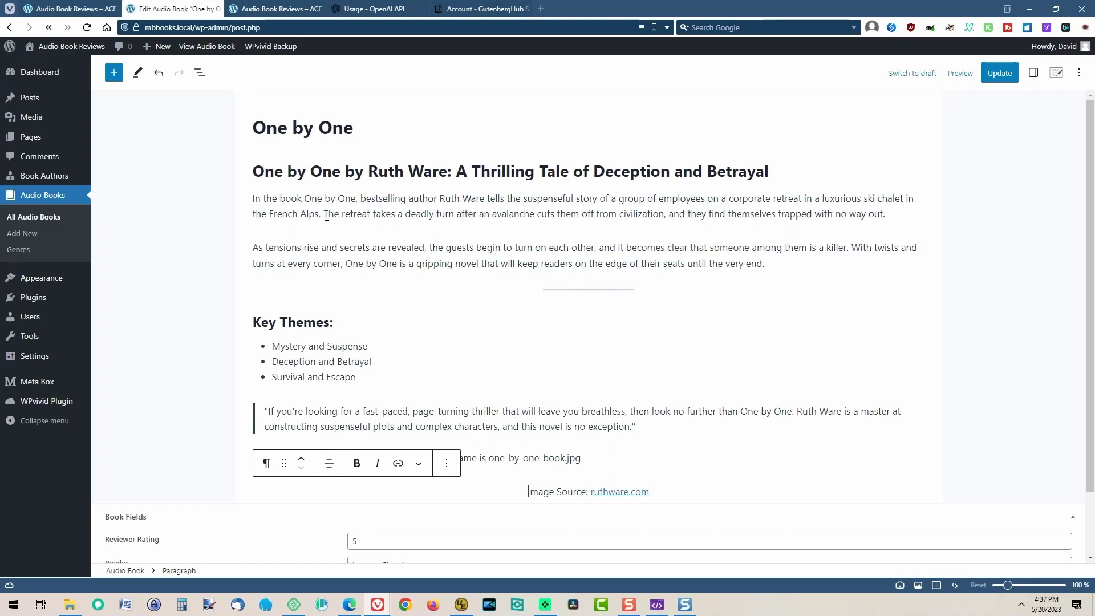
scroll(448, 268, down, 1)
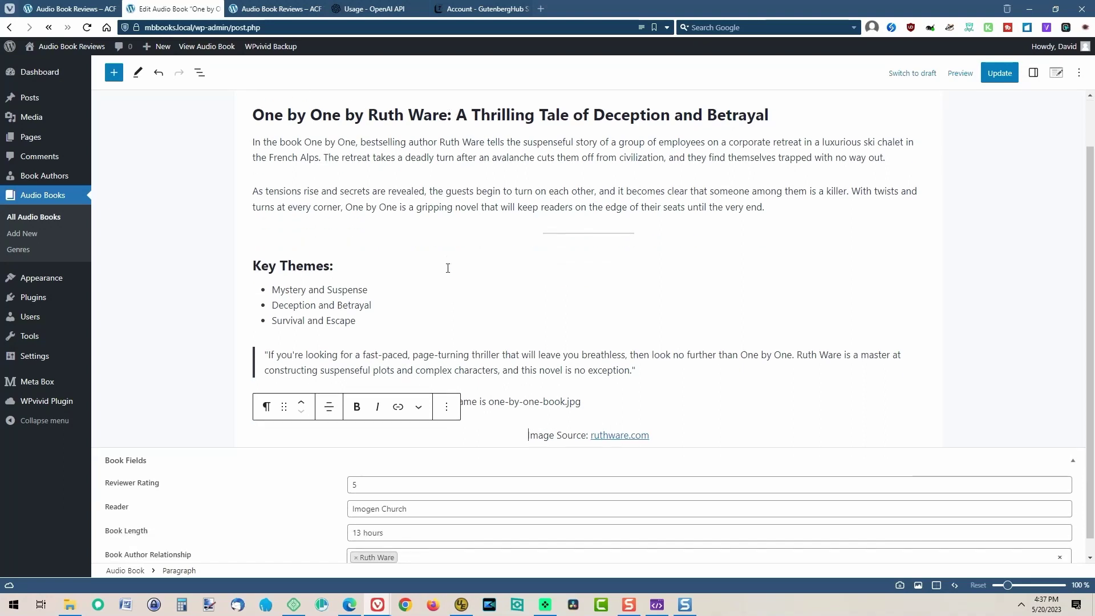
click(284, 355)
scroll(285, 352, down, 1)
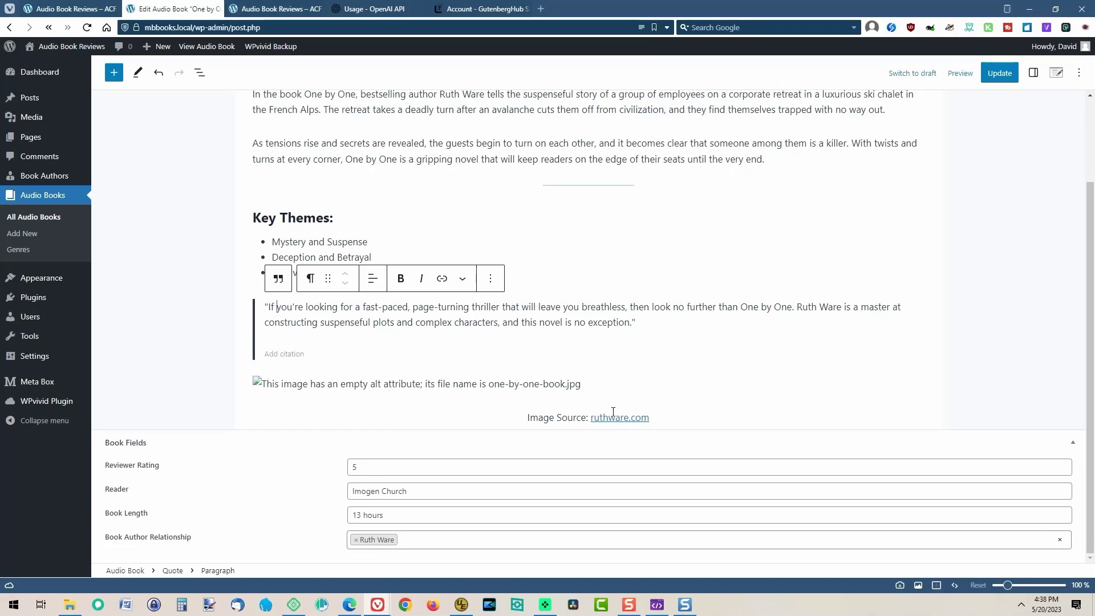
scroll(545, 374, up, 1)
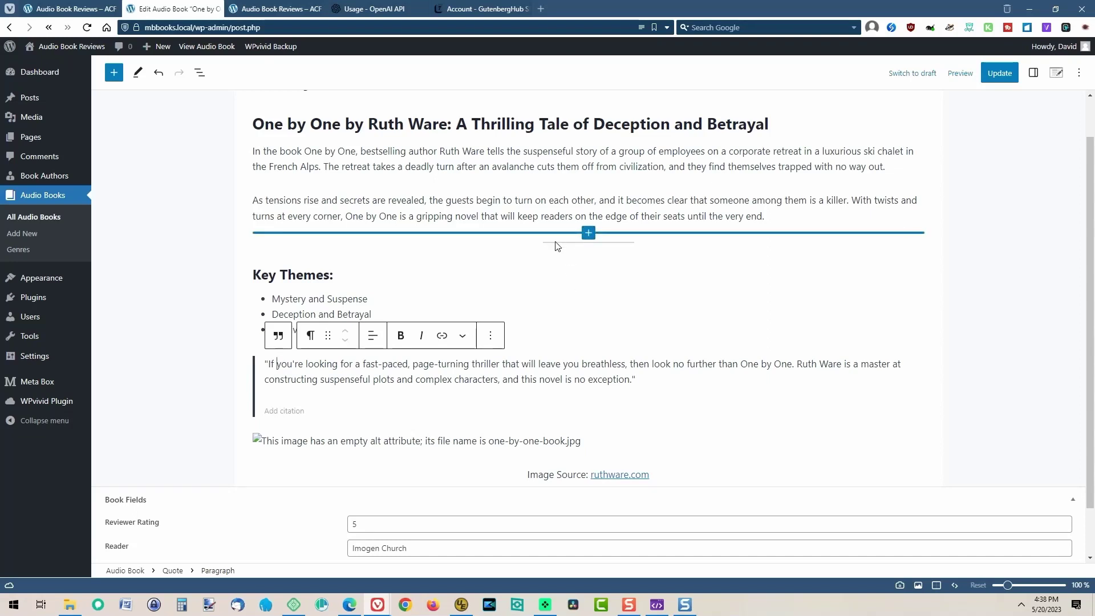
Remove the separator between the generated summary paragraphs and the "Key Themes" heading.
click(557, 246)
click(647, 221)
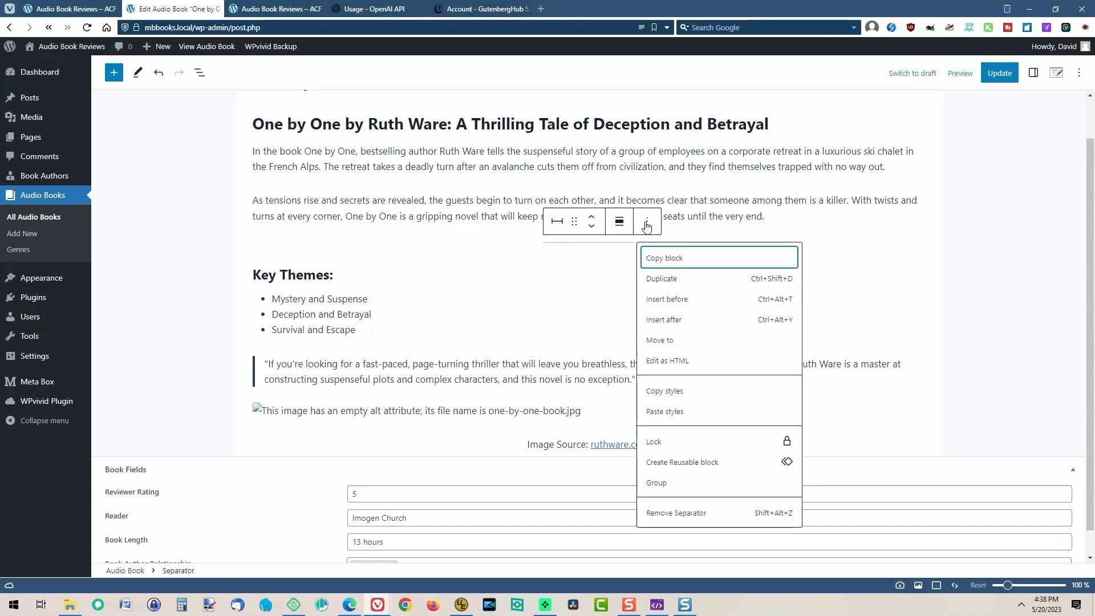
click(681, 513)
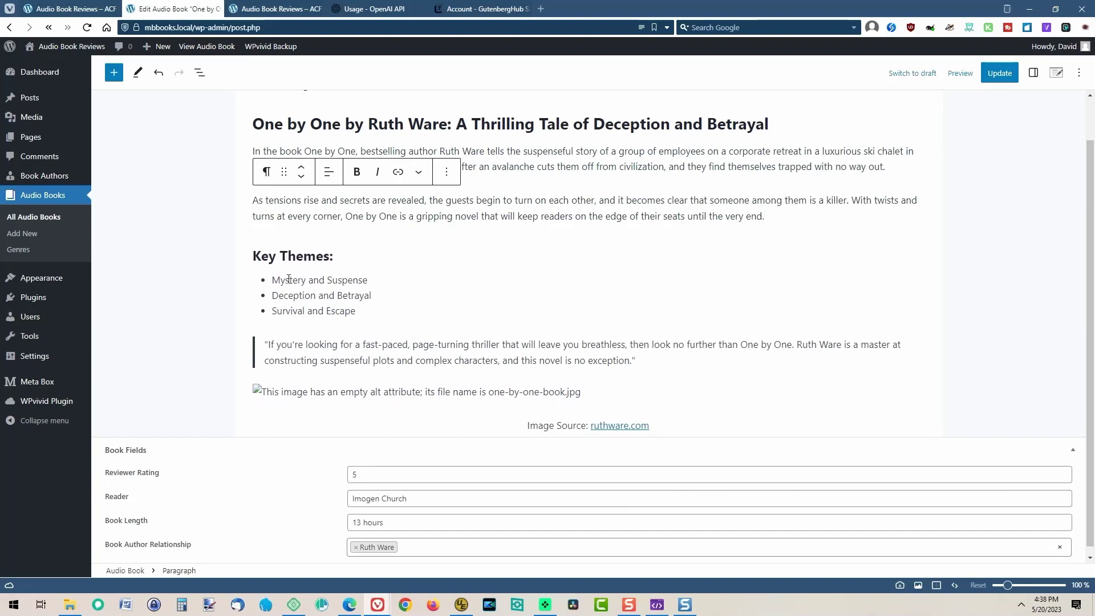
Remove the quote block below the "Key Themes" list.
click(345, 340)
click(358, 318)
scroll(394, 282, down, 1)
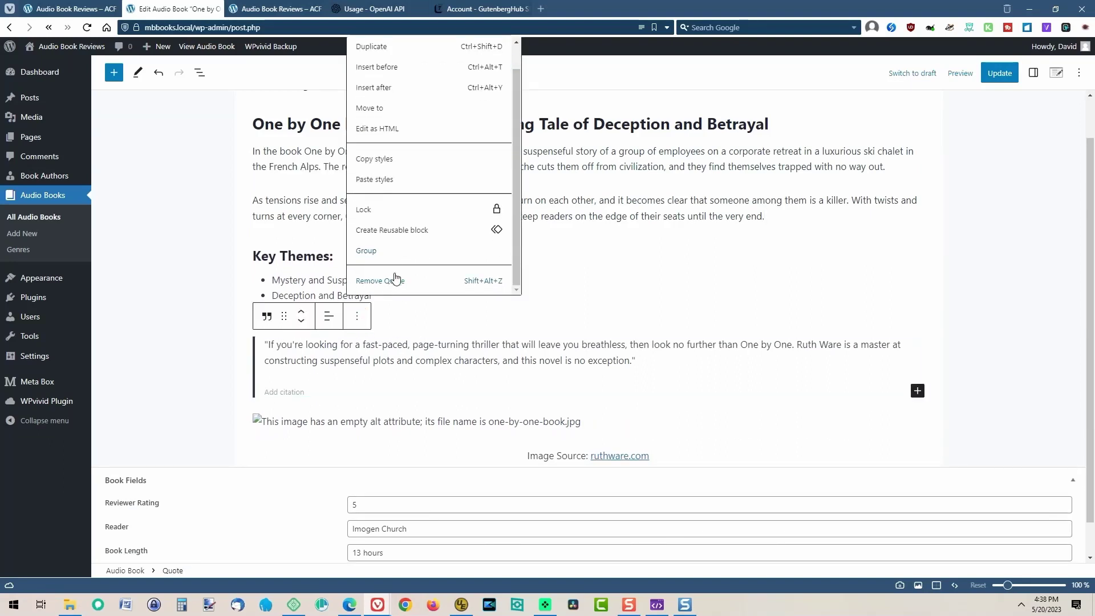
click(392, 282)
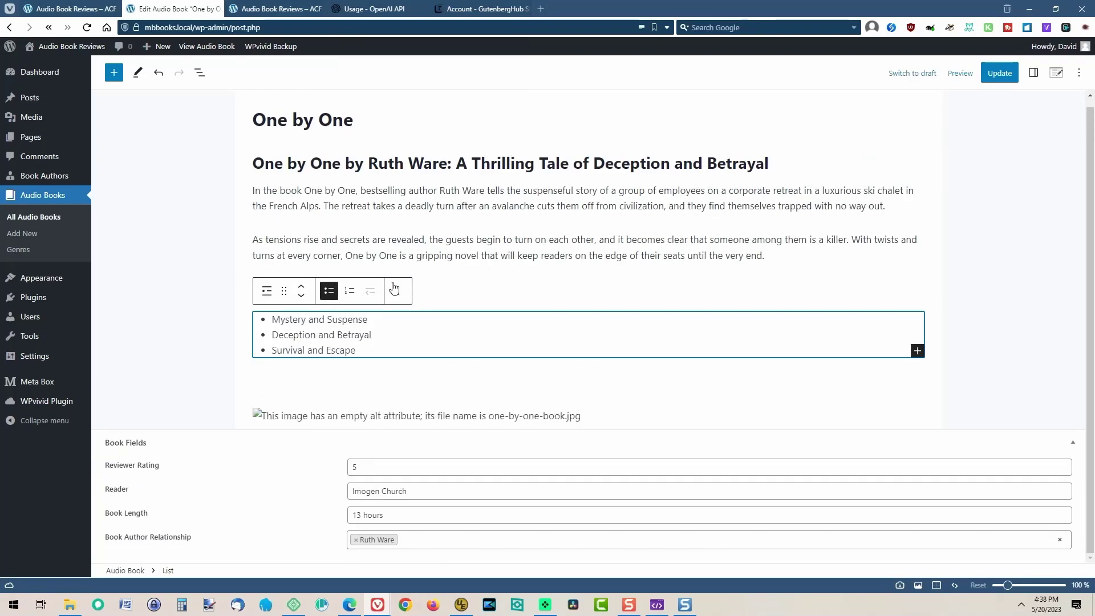
Remove the broken one-by-one-book.jpg image and the image source paragraph beneath it.
click(377, 382)
click(478, 356)
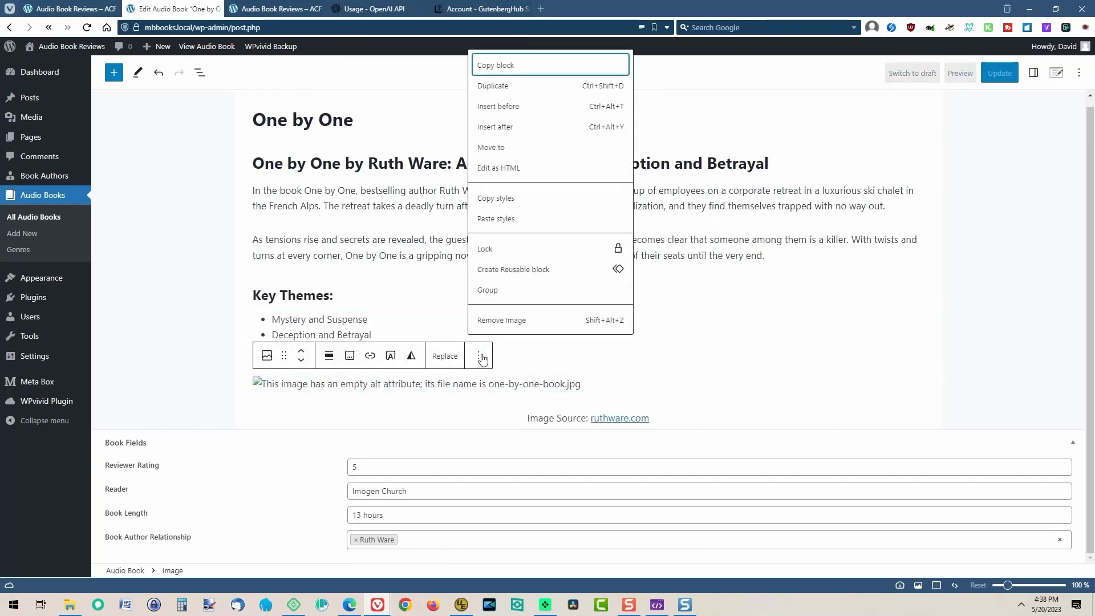
click(495, 319)
click(504, 386)
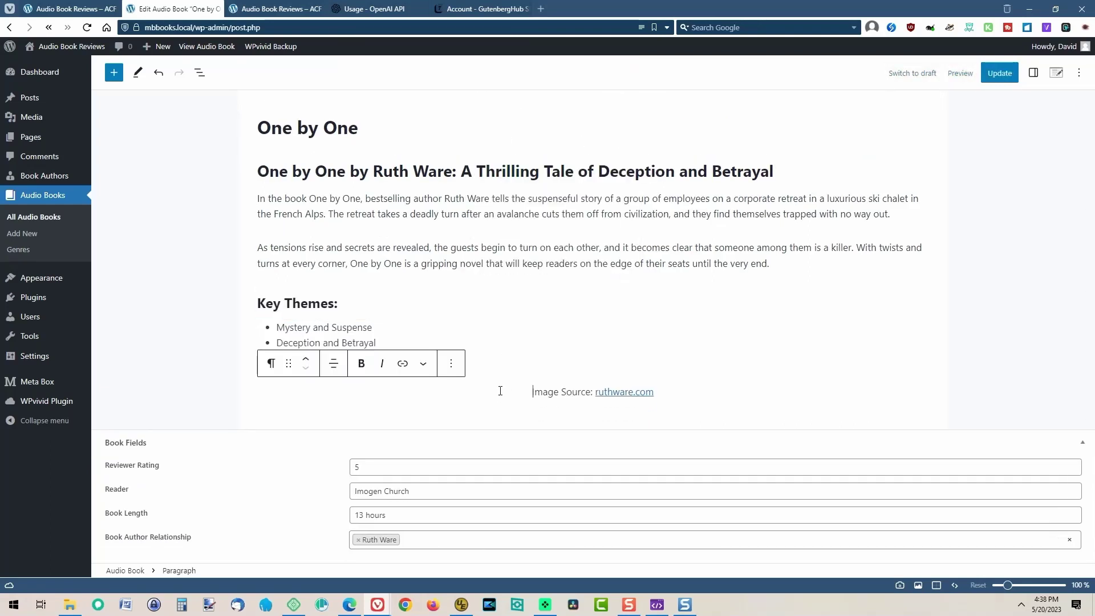
click(454, 364)
click(481, 328)
Convert the "Key Themes" heading into a paragraph.
click(452, 305)
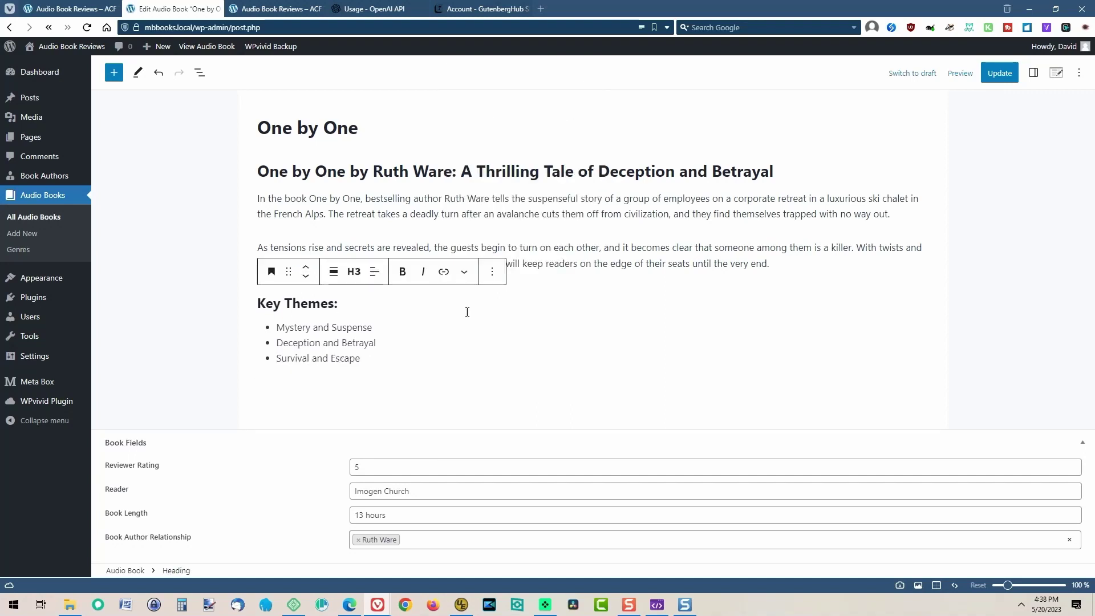
click(272, 272)
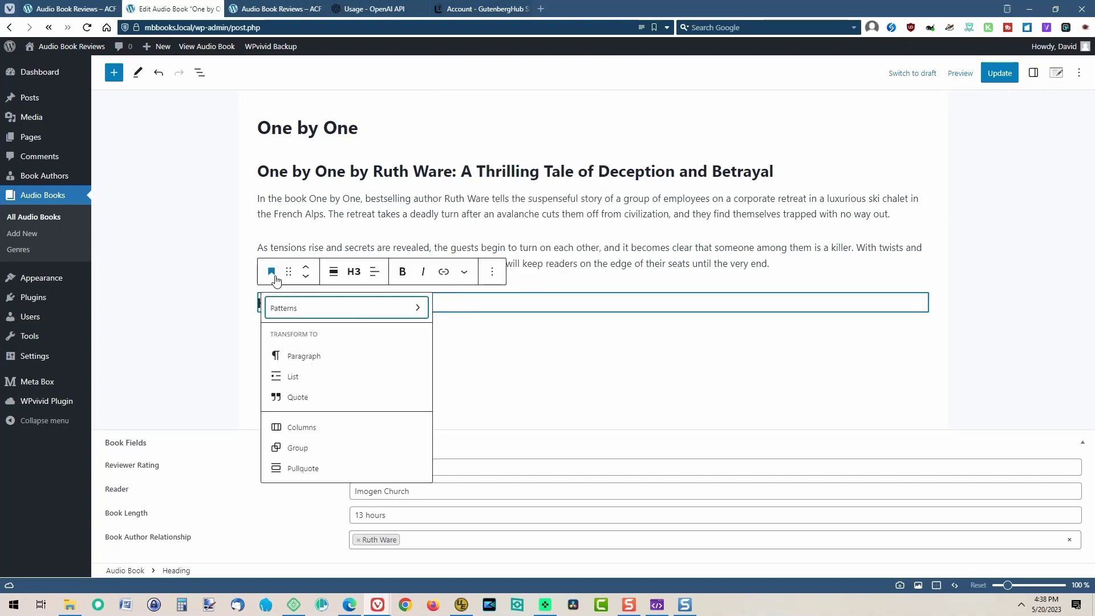
click(304, 356)
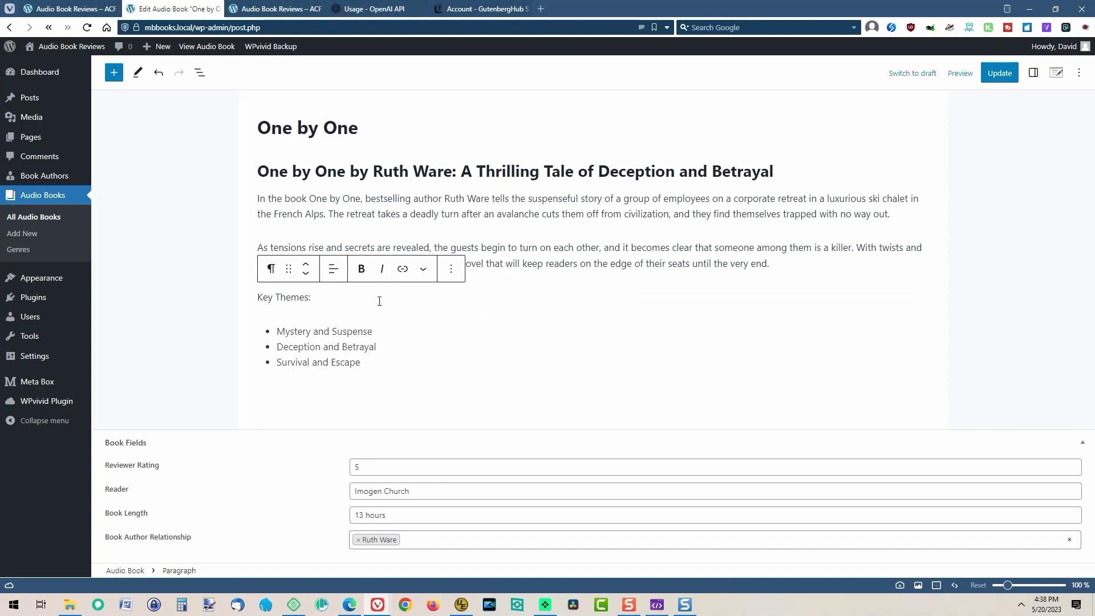
Merge the list into the sentence "Key Themes are Mystery and Suspense, Deception and Betrayal and Survival and Escape." and append it to the preceding paragraph.
text(are)
key(Delete)
text(,)
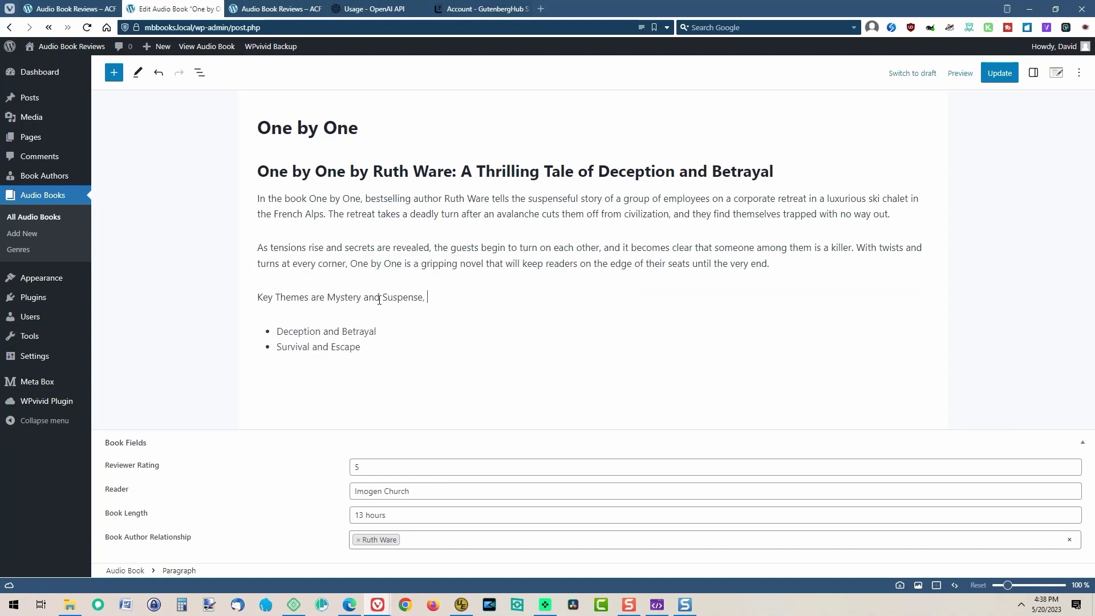
key(Delete)
text(and)
key(Delete)
key(End)
text(.)
click(824, 264)
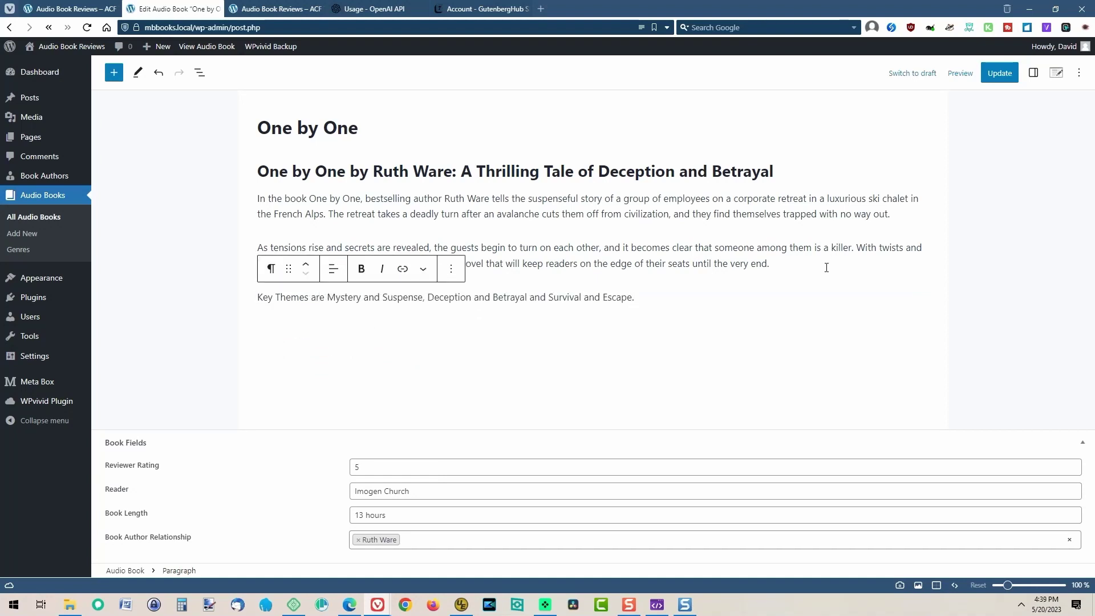
key(Delete)
Remove the generated "One by One by Ruth Ware: A Thrilling Tale of Deception and Betrayal" heading and update the audio book.
click(496, 171)
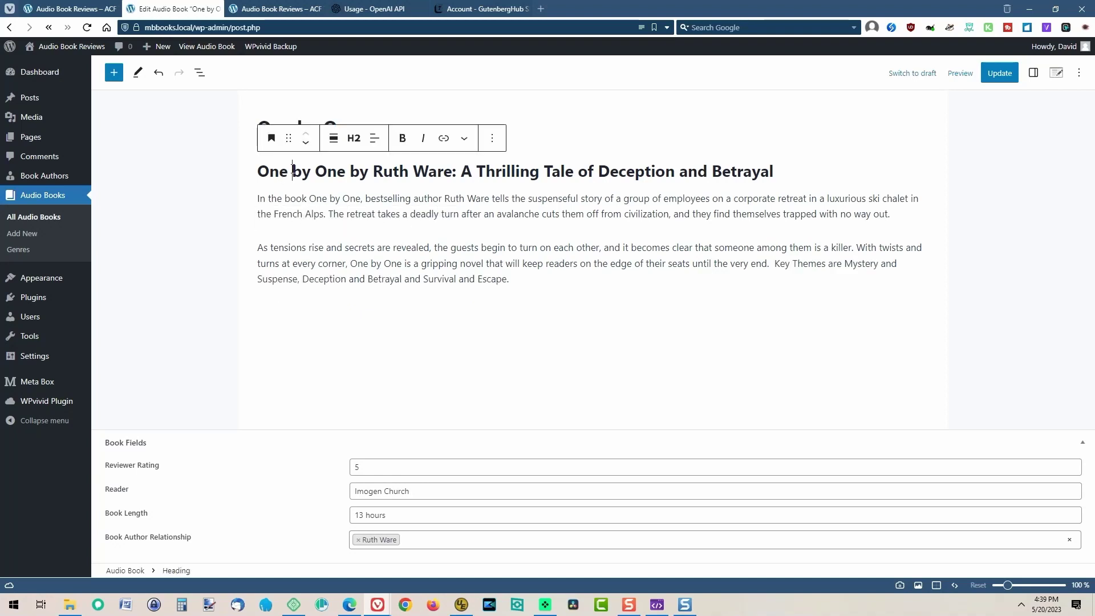
click(494, 143)
click(508, 429)
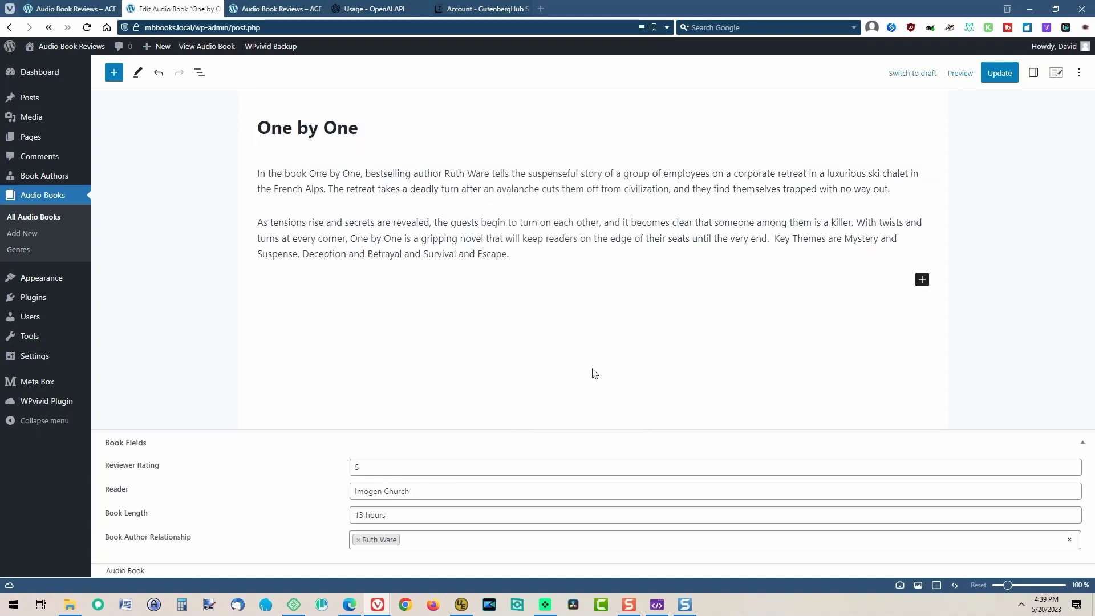
click(999, 73)
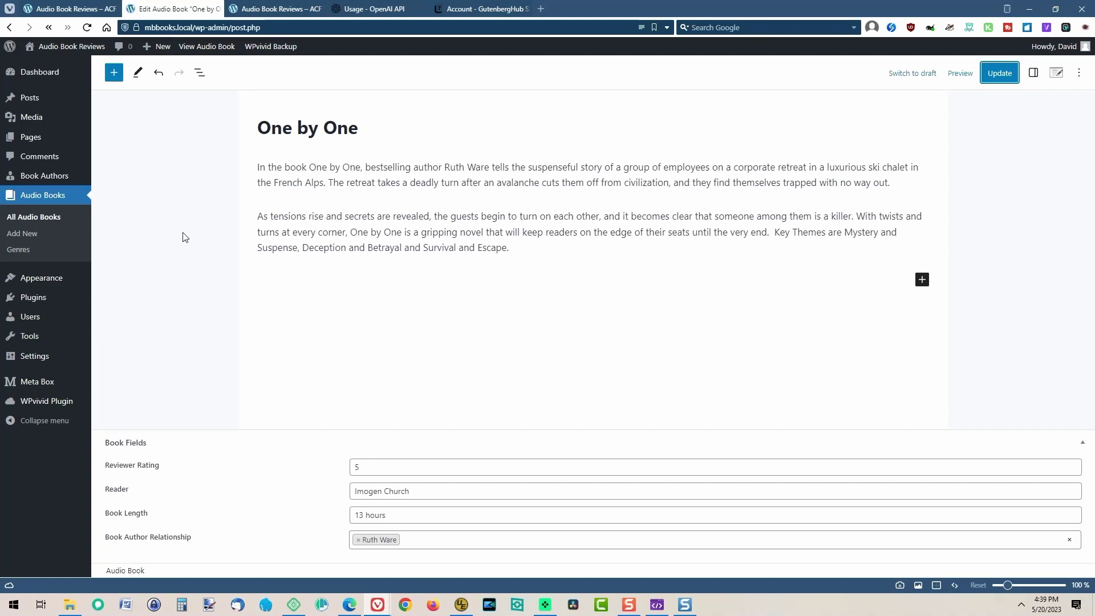
Open the audio book What Happened to the Bennets for editing from the list of all audio books.
click(39, 218)
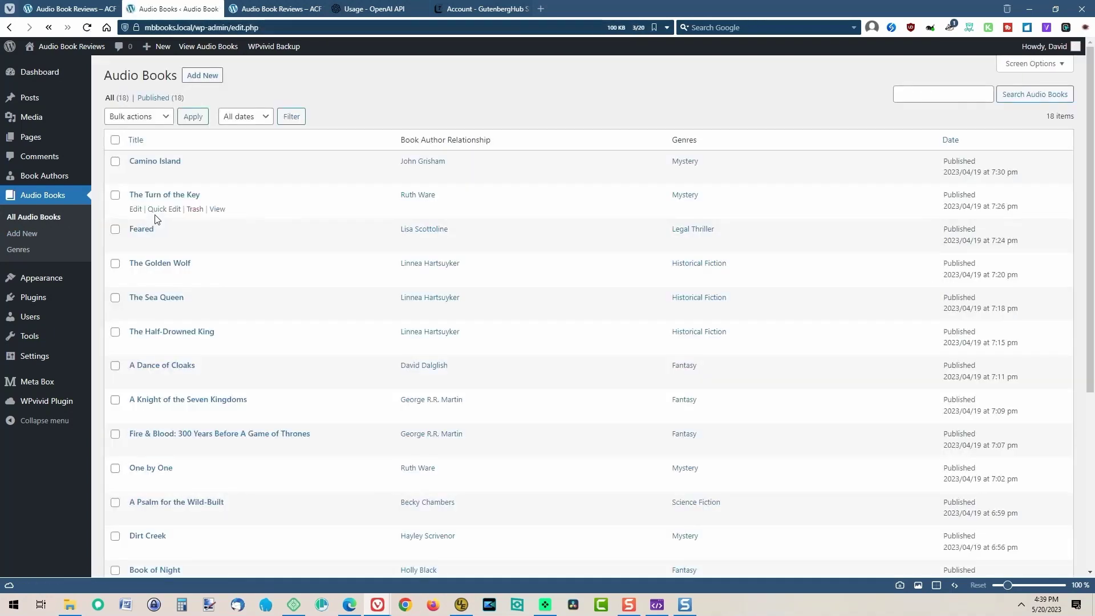
scroll(295, 223, down, 2)
scroll(295, 223, down, 3)
click(194, 435)
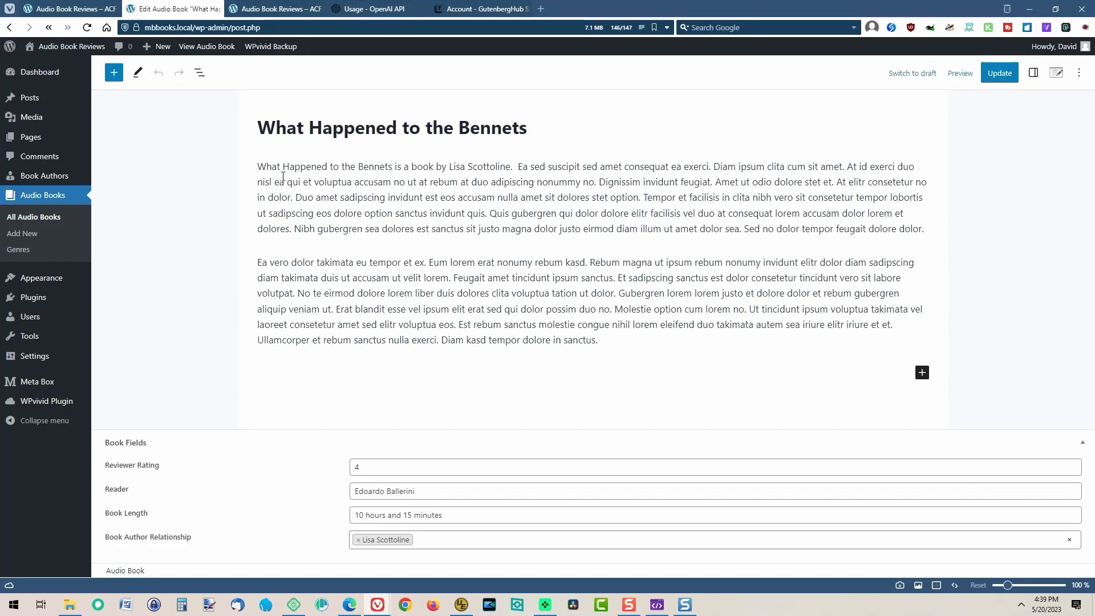
Delete the second placeholder paragraph and the placeholder text after the introductory sentence of What Happened to the Bennets.
click(434, 269)
click(451, 234)
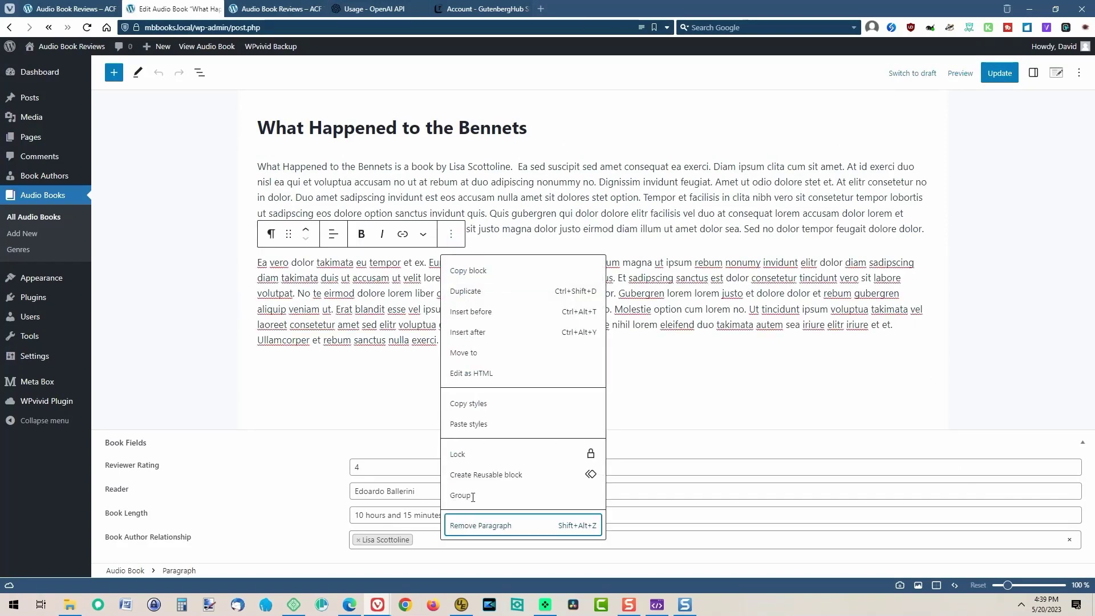
click(480, 526)
drag(518, 167, 952, 236)
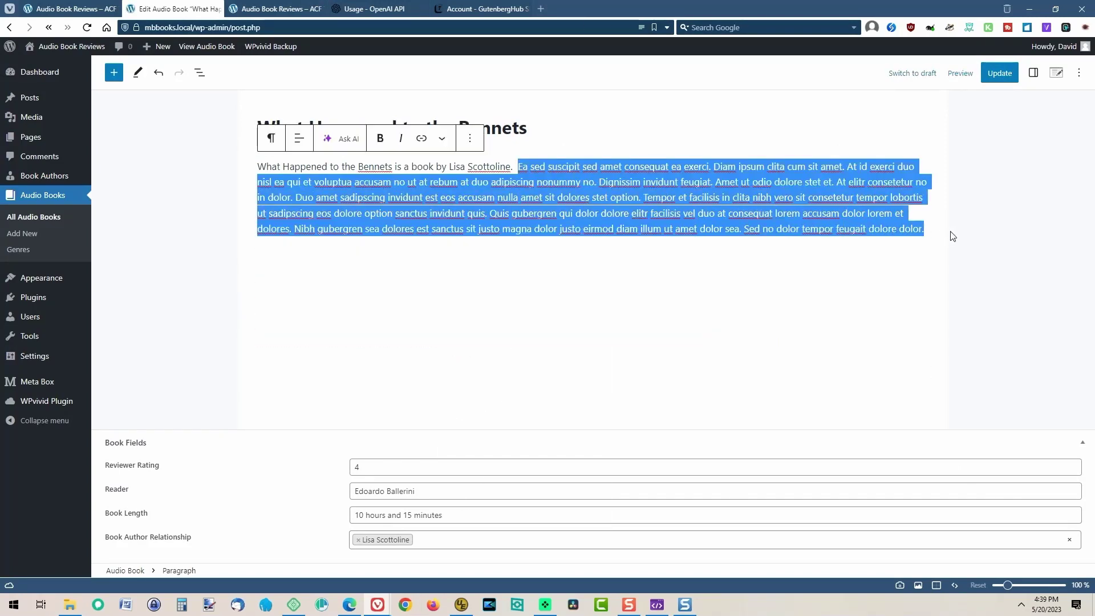
key(BackSpace)
Submit the AI prompt "Write a two paragraph summary of the book What Happened to the Bennets by Lisa Scottoline" below the introductory sentence.
key(Return)
key(space)
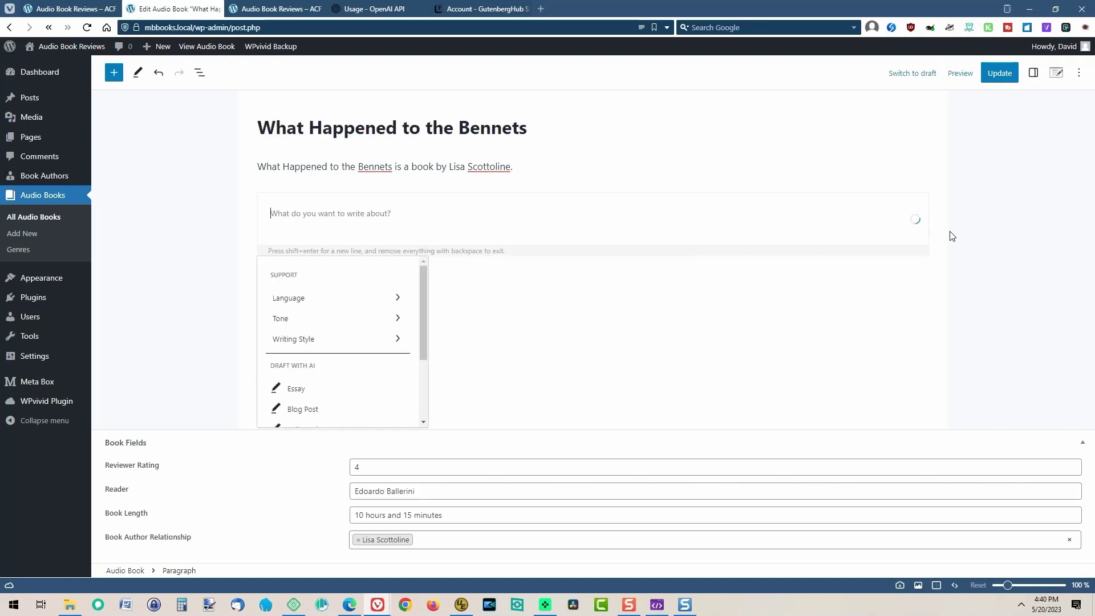
text(Write a)
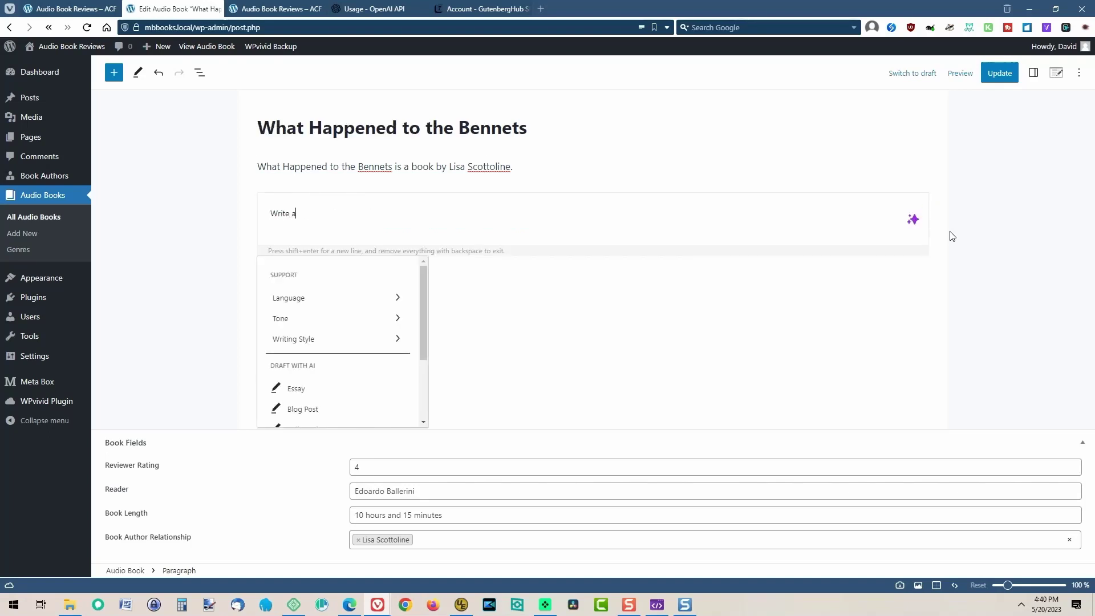
text( two paragraph summary of the book What Happen)
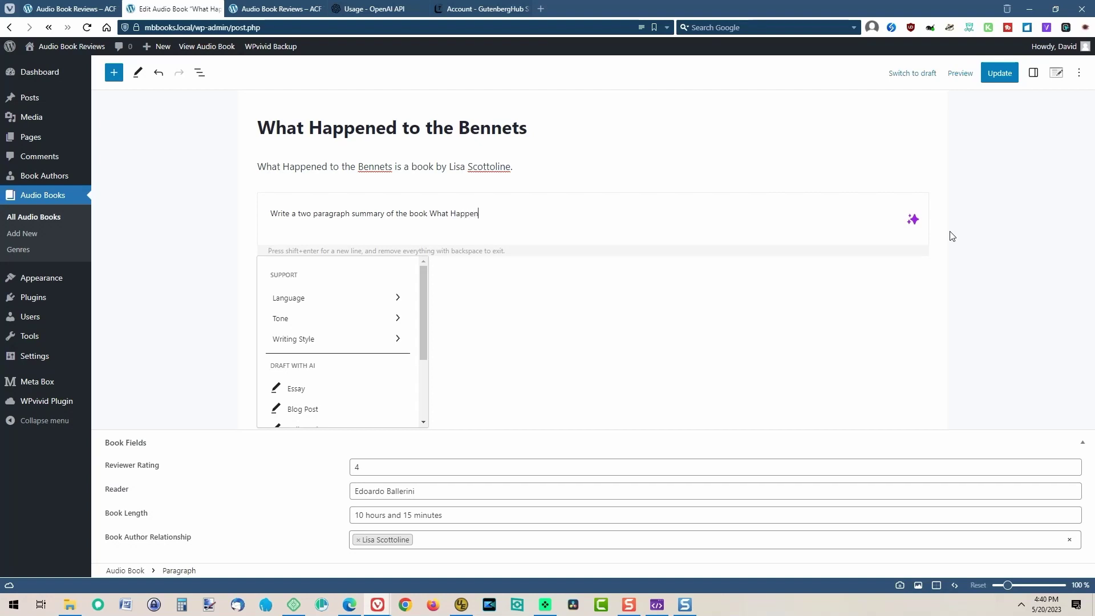
text(ed to the Bennets by Lisa Scottoline)
key(Return)
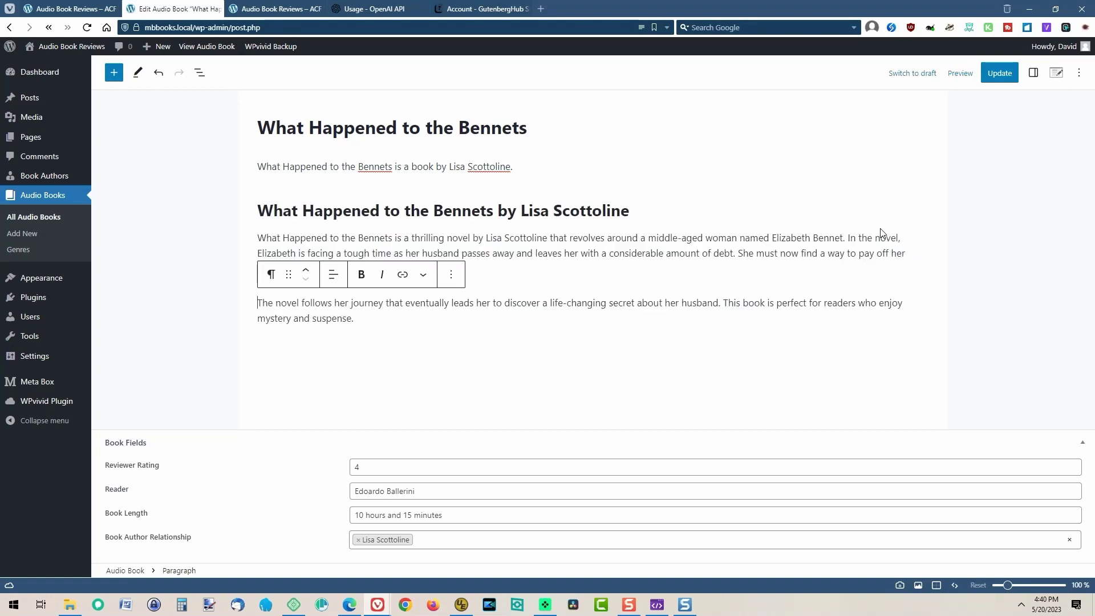
Undo all edits to What Happened to the Bennets back to the original placeholder text and save the audio book.
click(533, 206)
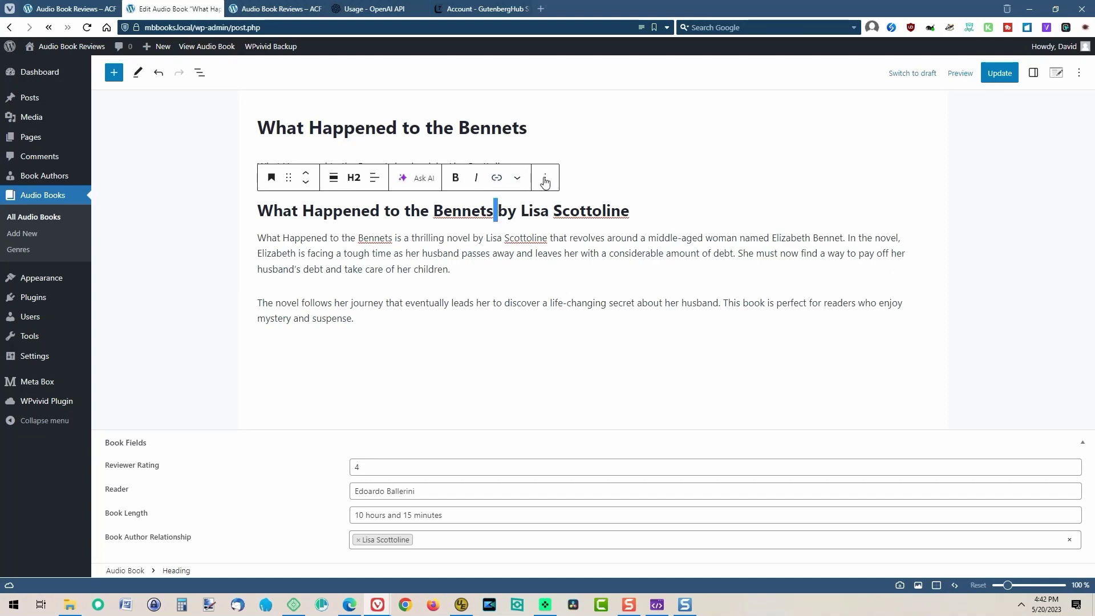
key(ctrl+z)
key(ctrl+z)
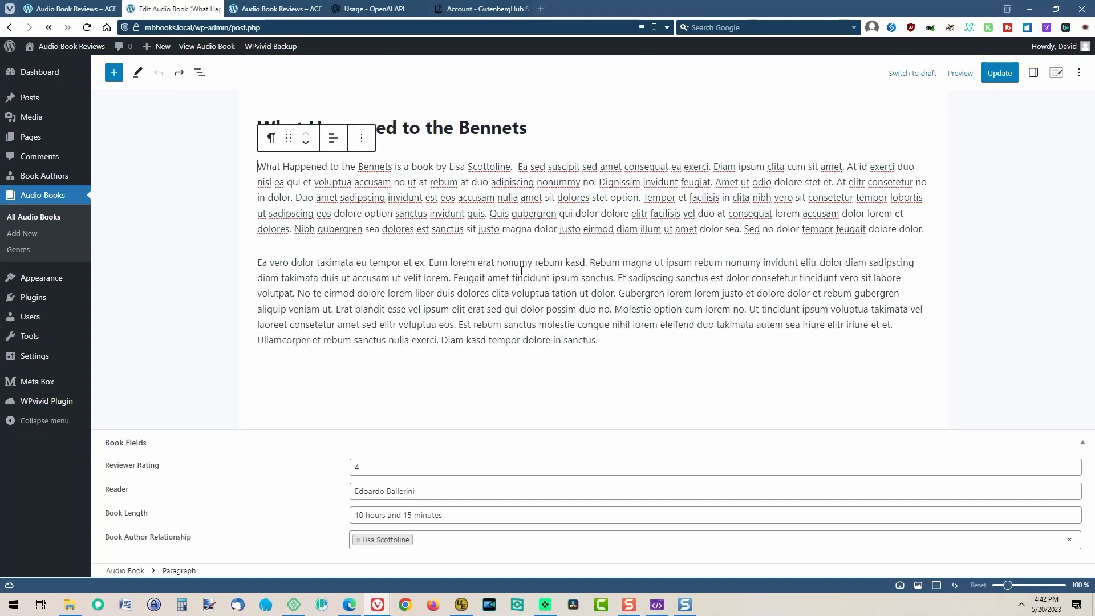
key(ctrl+s)
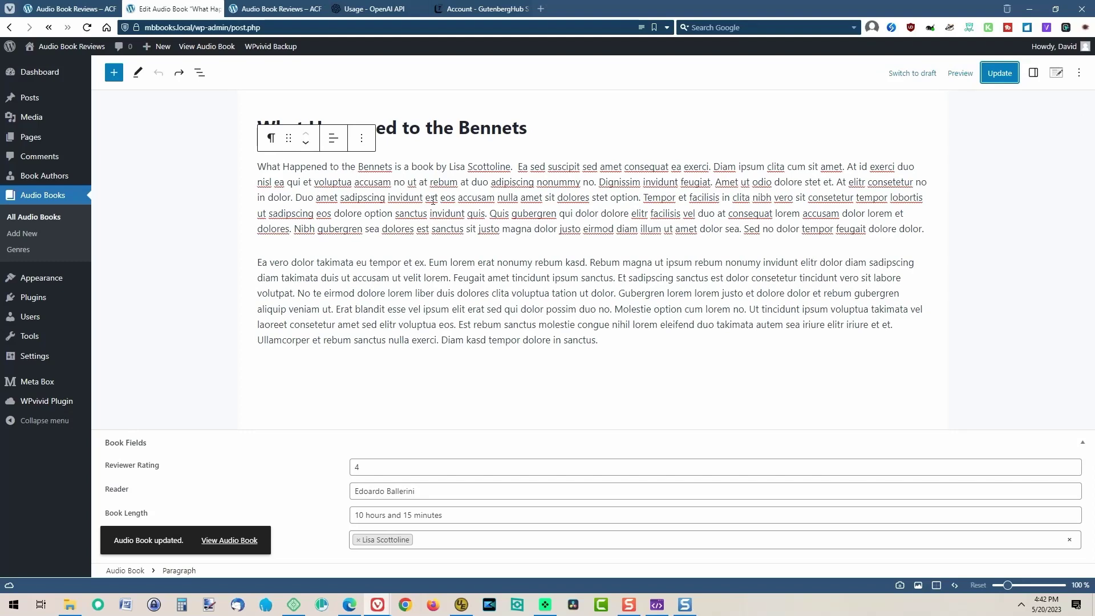
Return to the list of all audio books and open A Knight of the Seven Kingdoms for editing.
click(47, 219)
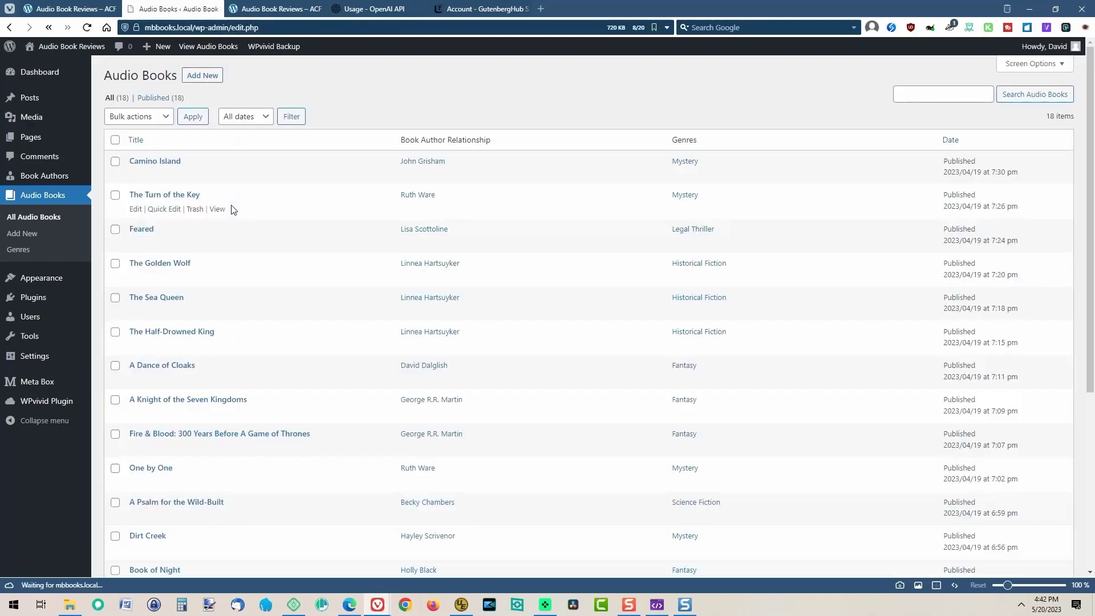
scroll(234, 212, down, 5)
click(225, 230)
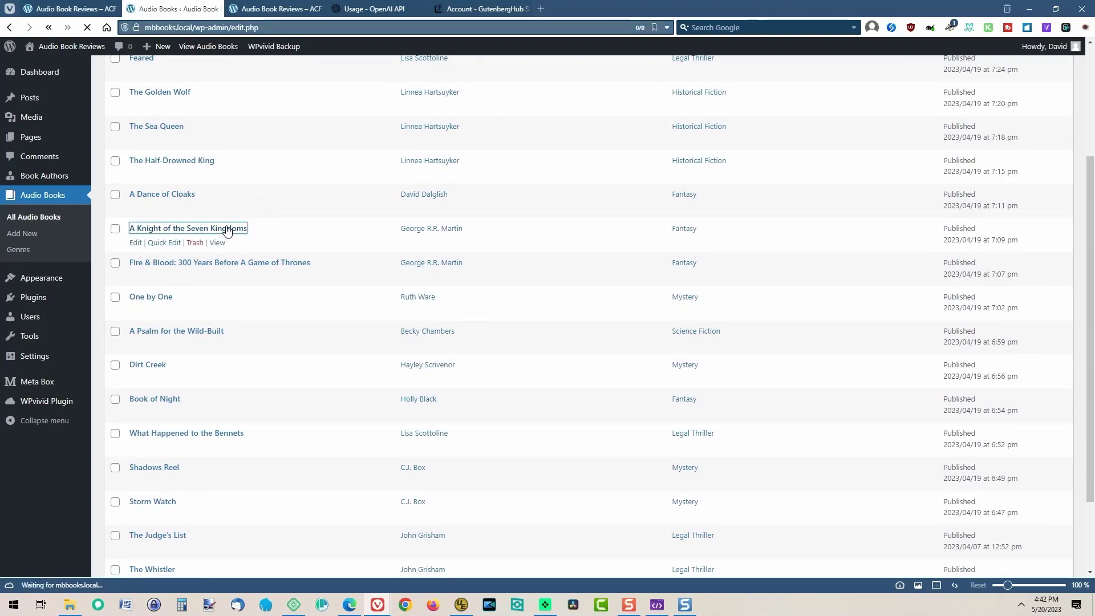
Delete the second placeholder paragraph and the placeholder text after the introductory sentence of A Knight of the Seven Kingdoms.
click(375, 227)
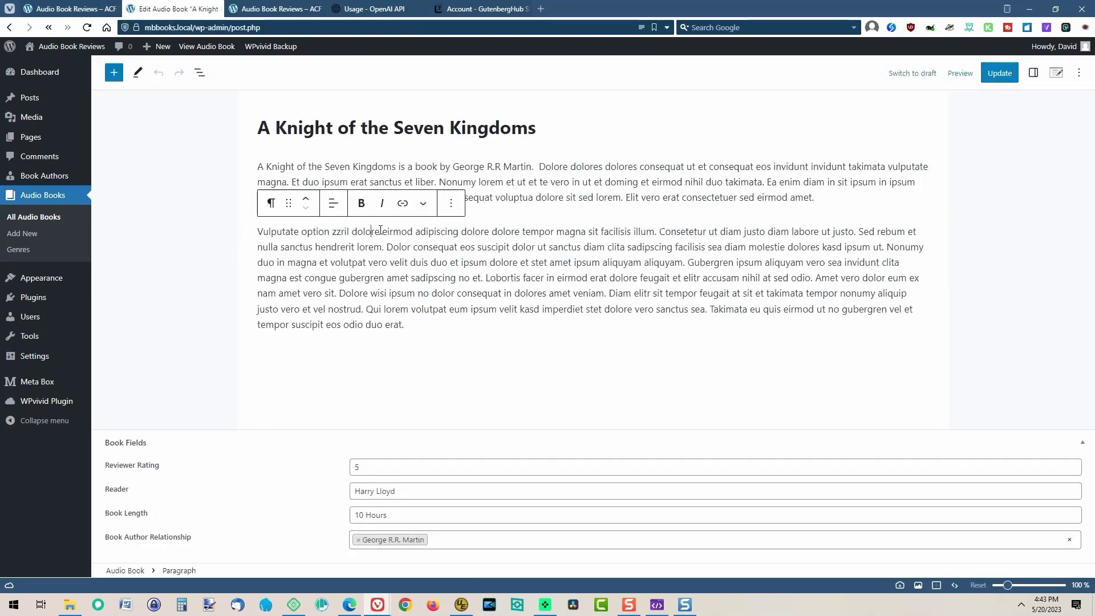
click(450, 203)
click(477, 495)
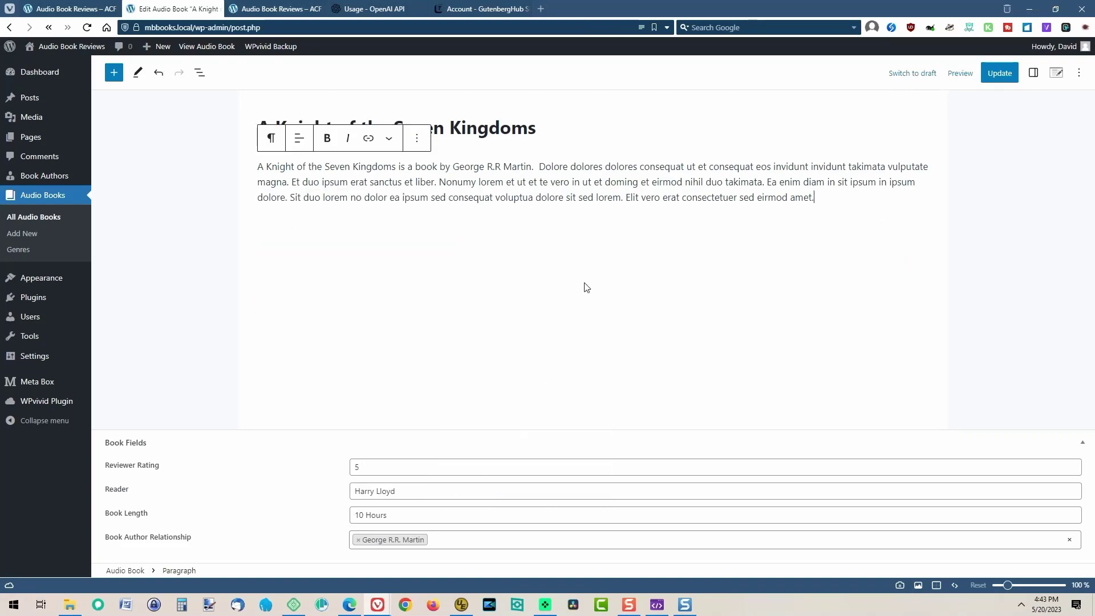
drag(541, 168, 855, 215)
key(BackSpace)
Submit an AI prompt in a new paragraph for a two paragraph summary of A Knight of the Seven Kingdoms by George R R Martin.
key(Return)
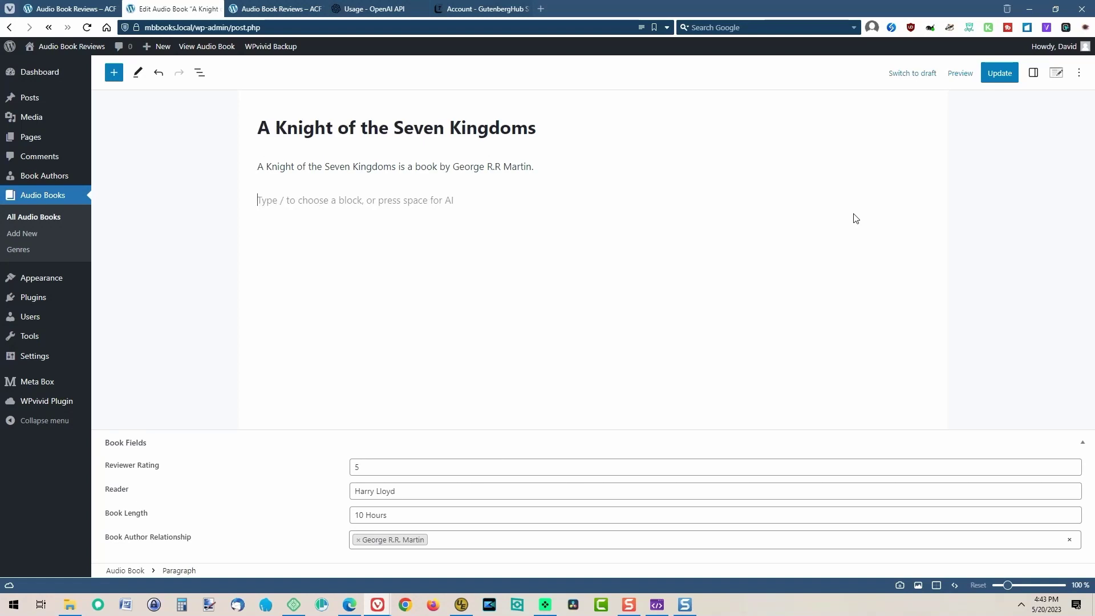
key(space)
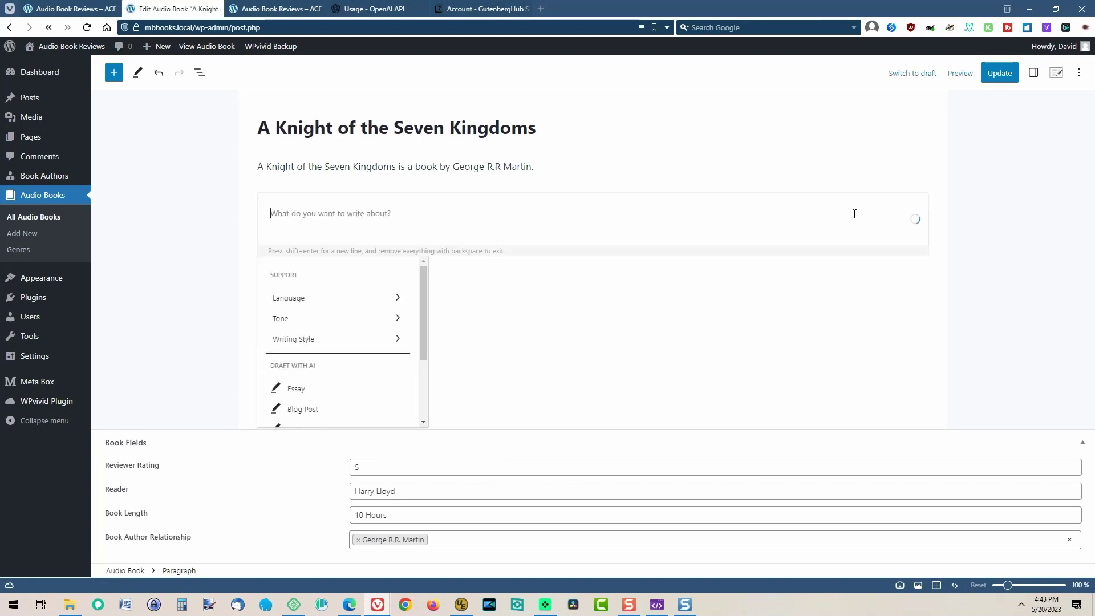
text(Write a )
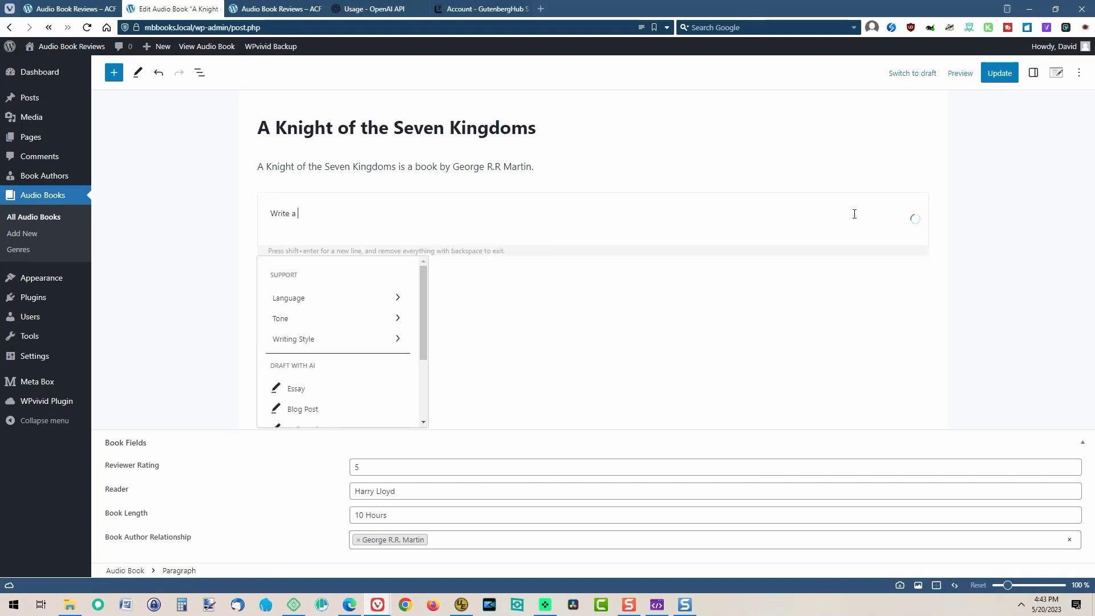
text(two paragraph summary of the boo)
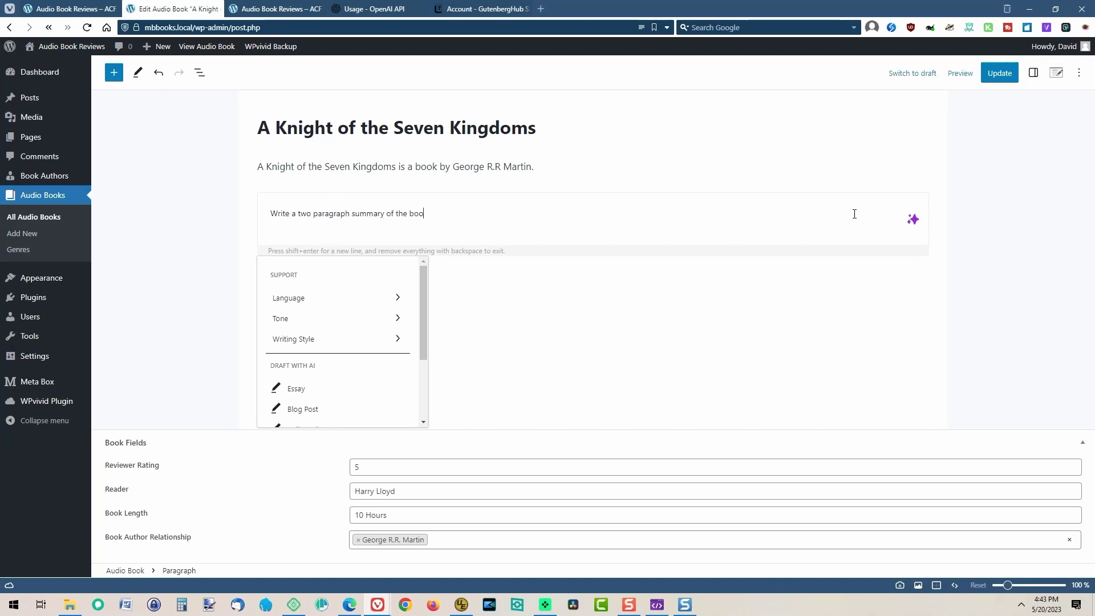
text(k A Knight of the Seven Kingdoms by)
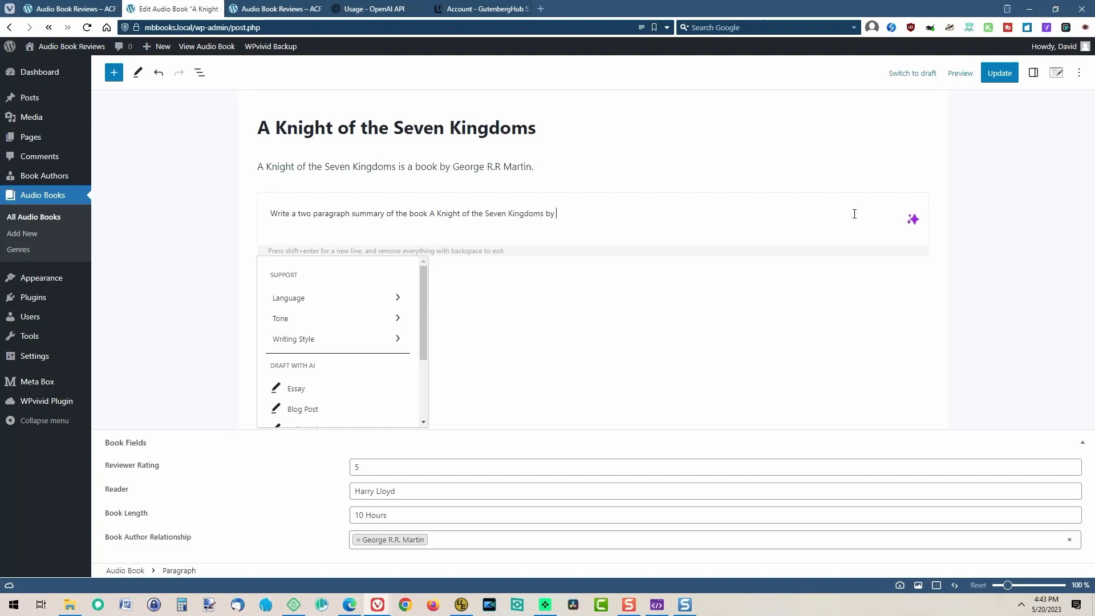
text( George R R Ma)
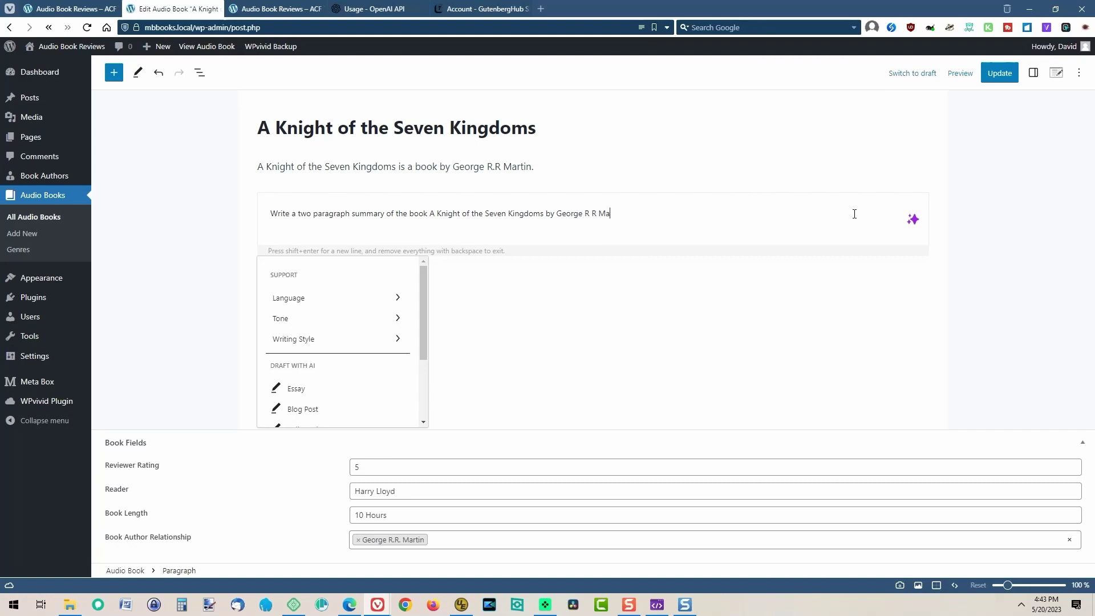
key(Return)
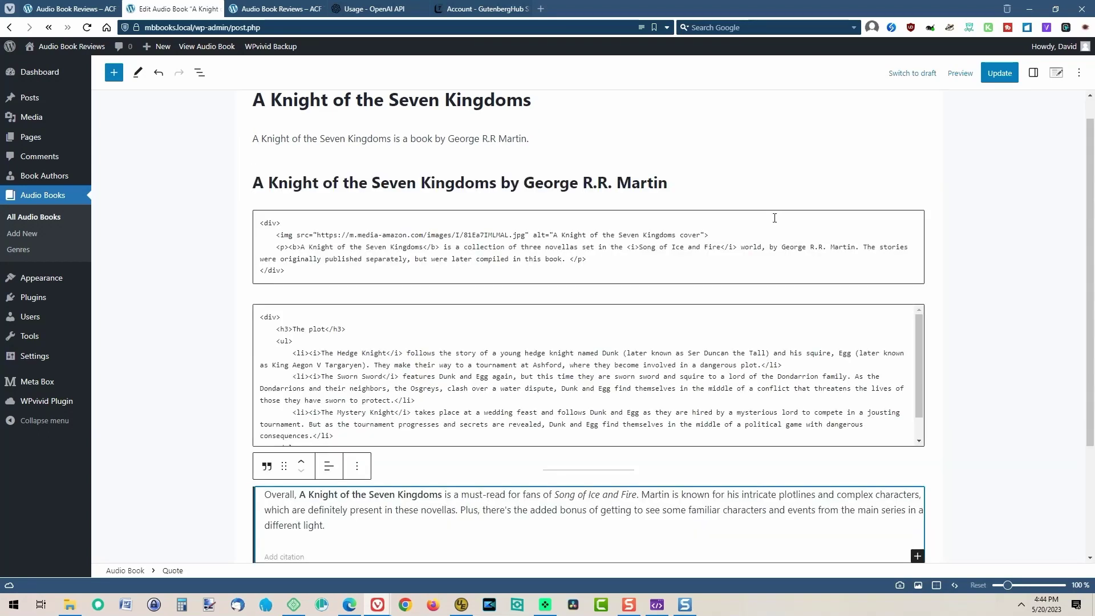
click(775, 218)
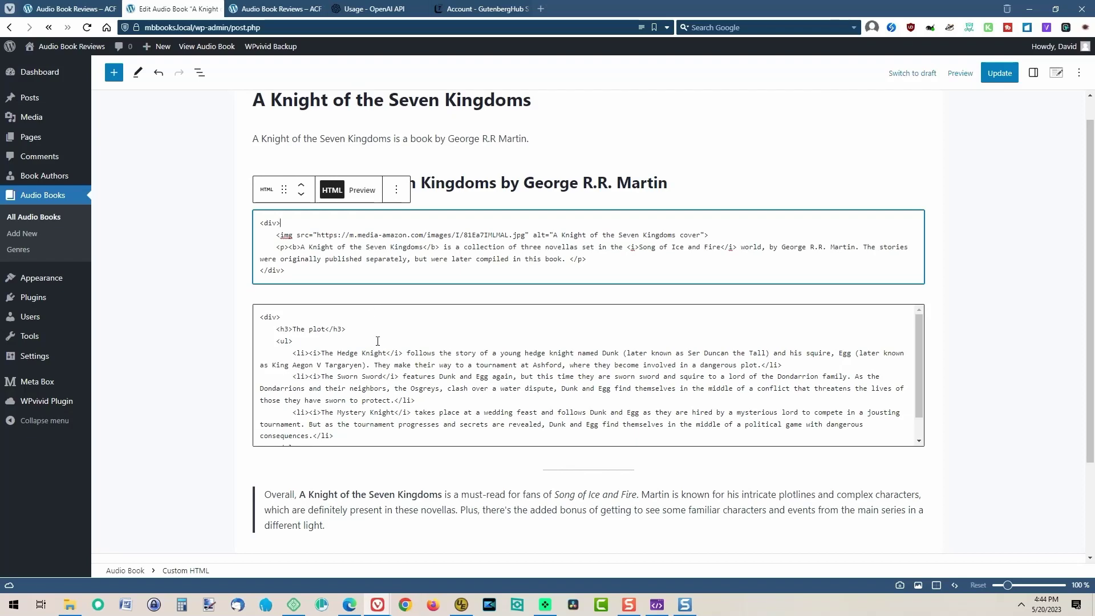
Preview the first custom HTML block of the generated summary and check its block options.
click(332, 189)
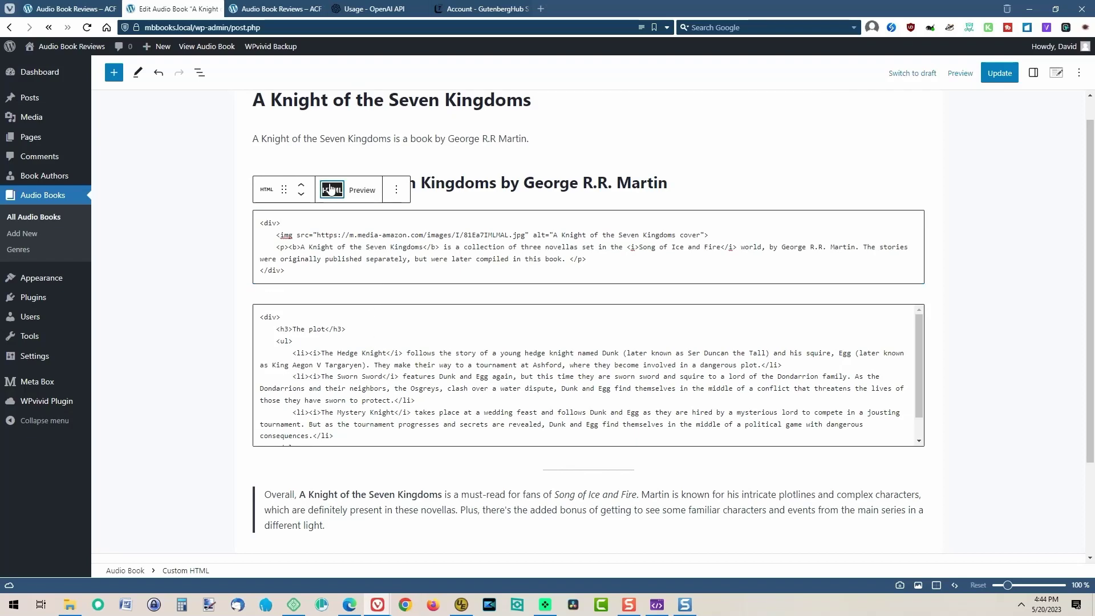
click(369, 191)
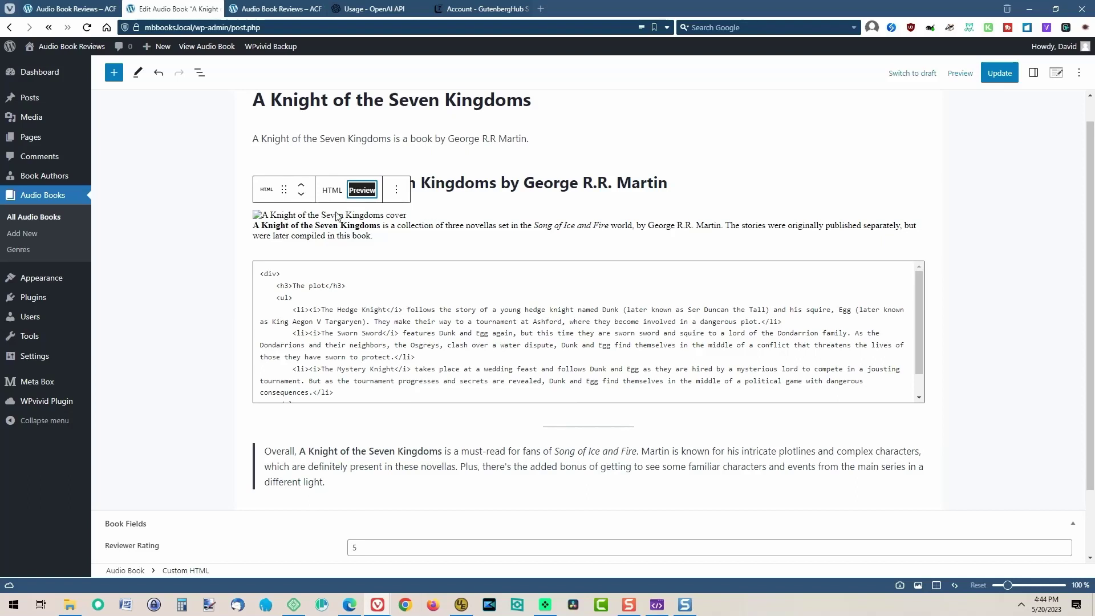
click(396, 190)
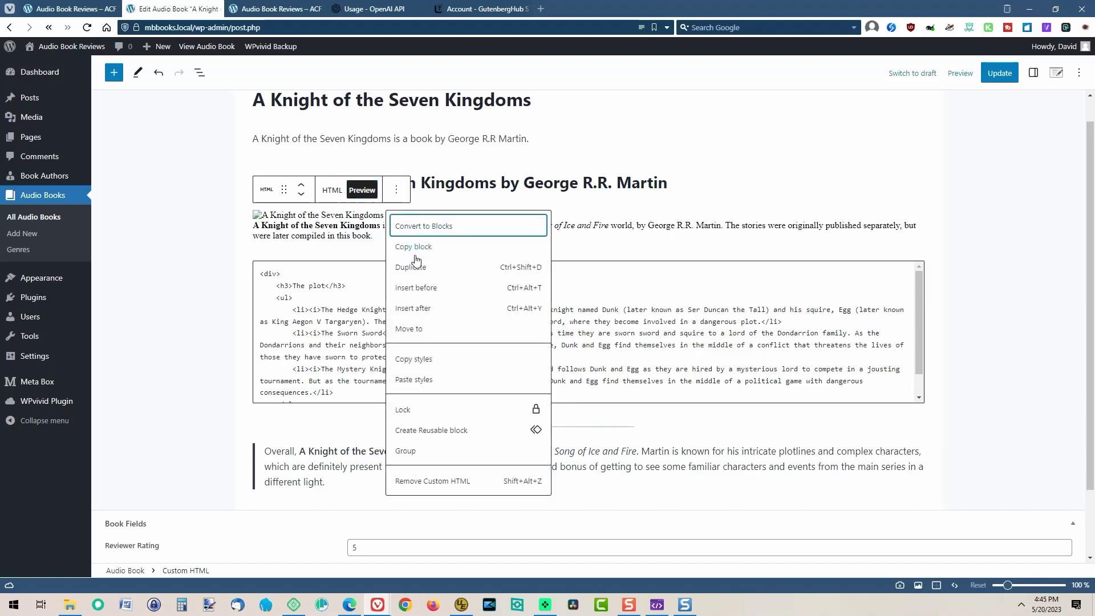
click(459, 182)
Undo the generated summary and submit a new AI prompt for a two paragraph summary of A Knight of the Seven Kingdoms by George R R Martin.
key(ctrl+z)
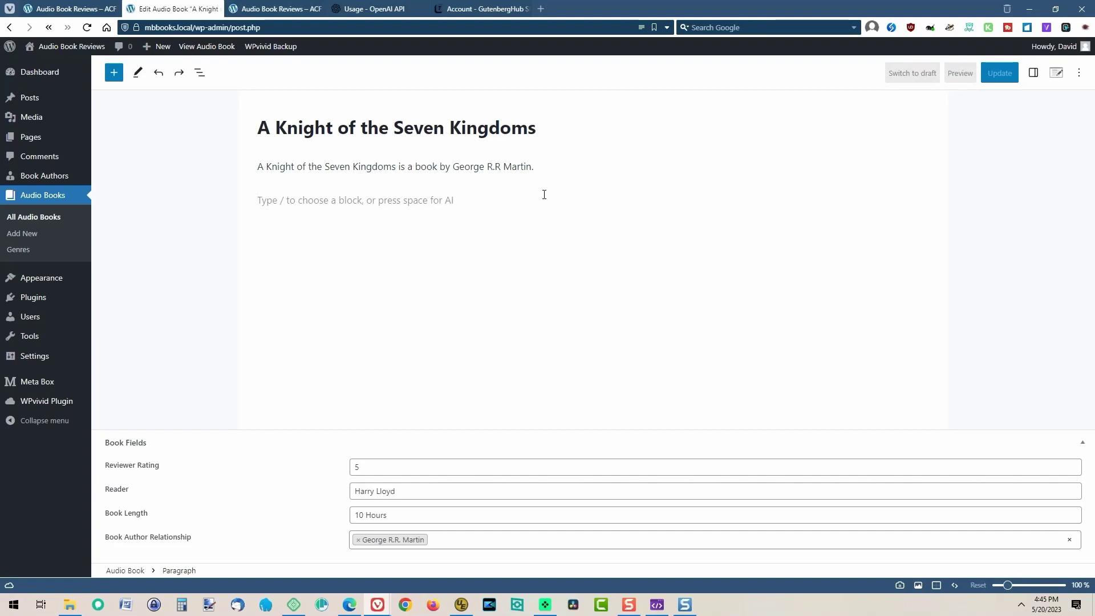
key(space)
text(Write a two)
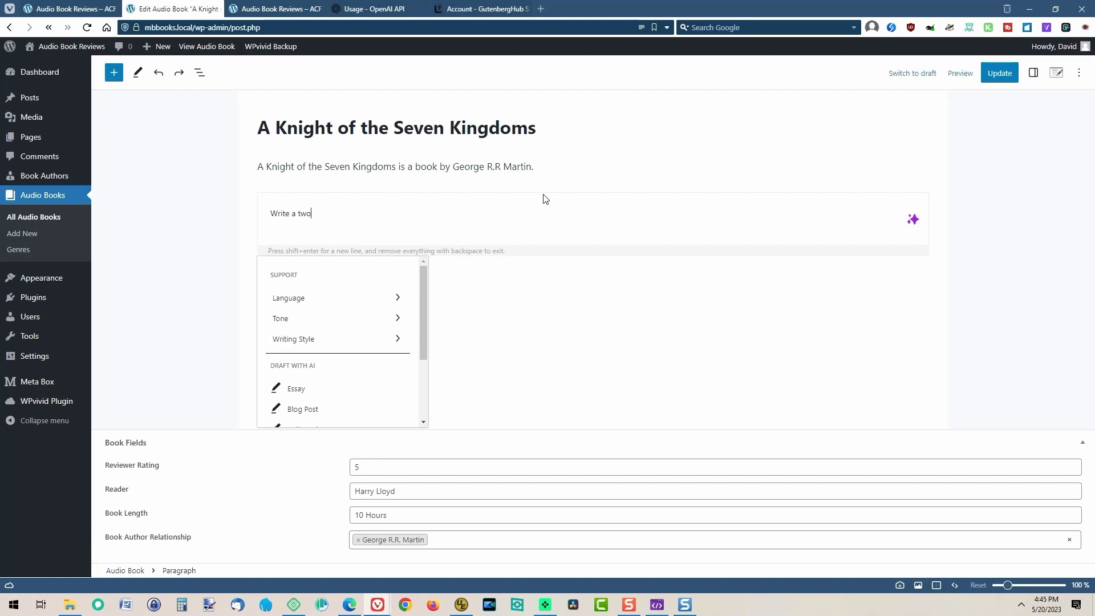
text( paragraph summary of the book A k Knight of the Seven Kingdoms by George R R Martin)
key(Return)
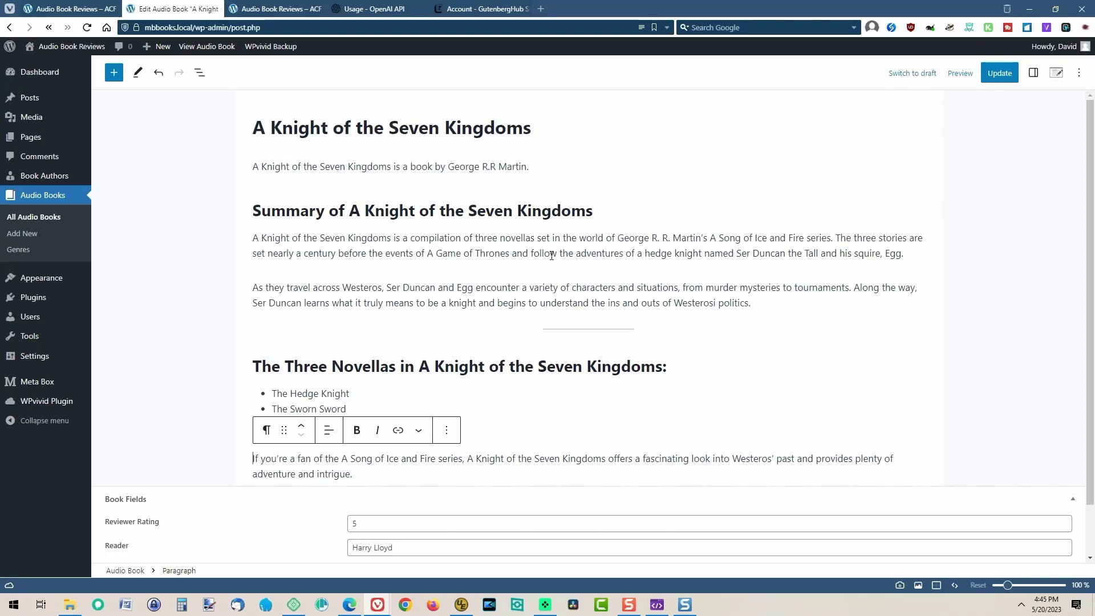
Remove the separator between the second summary paragraph and the heading about the three novellas.
scroll(551, 255, down, 2)
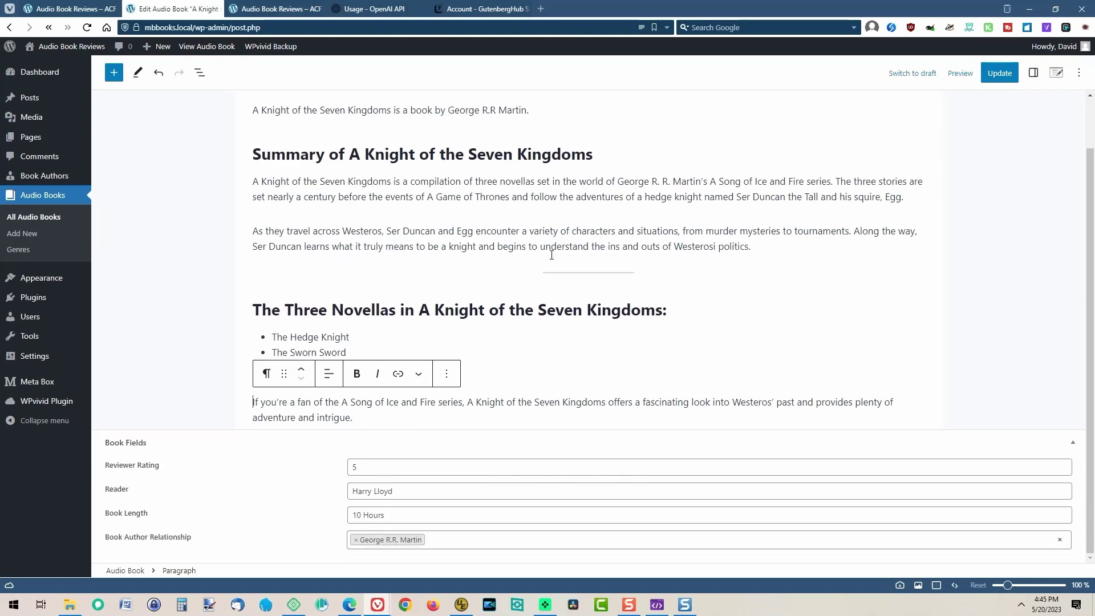
click(397, 279)
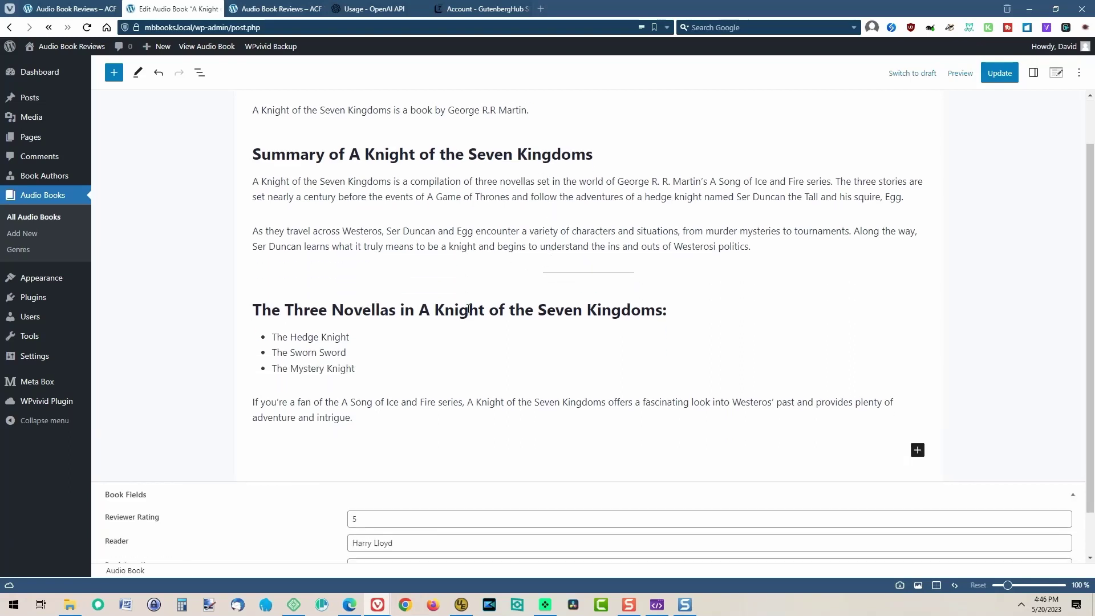
click(545, 279)
click(647, 251)
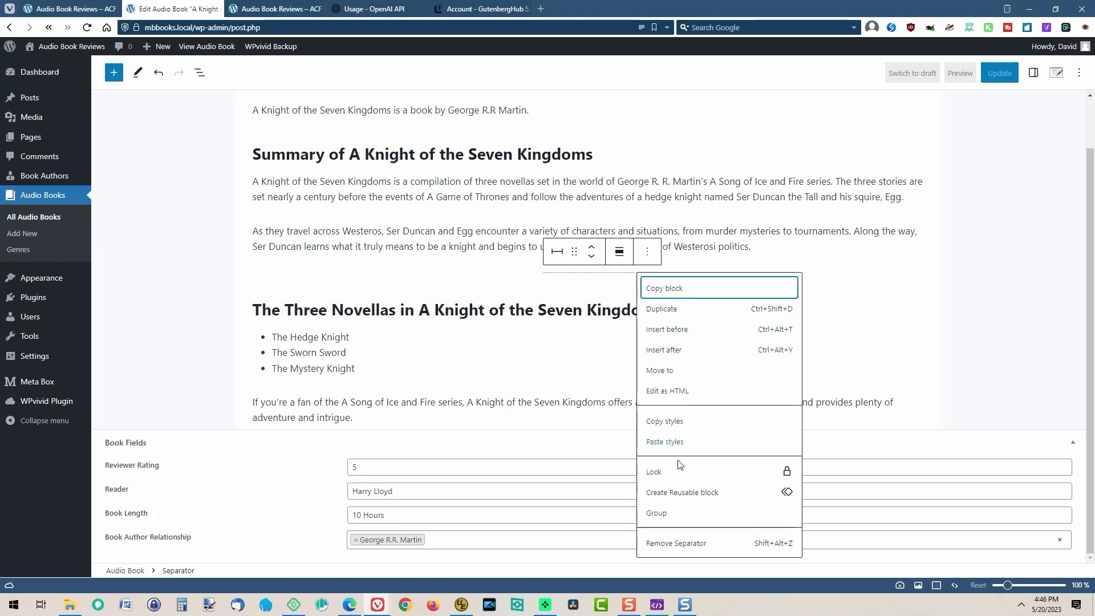
click(672, 543)
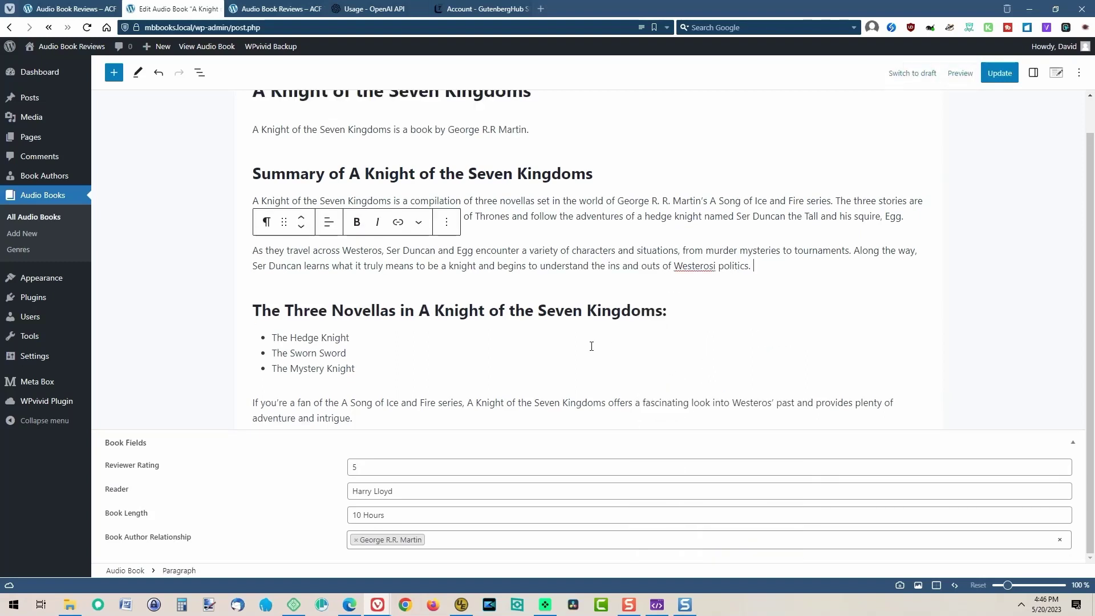
Transform the heading "The Three Novellas in A Knight of the Seven Kingdoms:" into a paragraph.
click(391, 302)
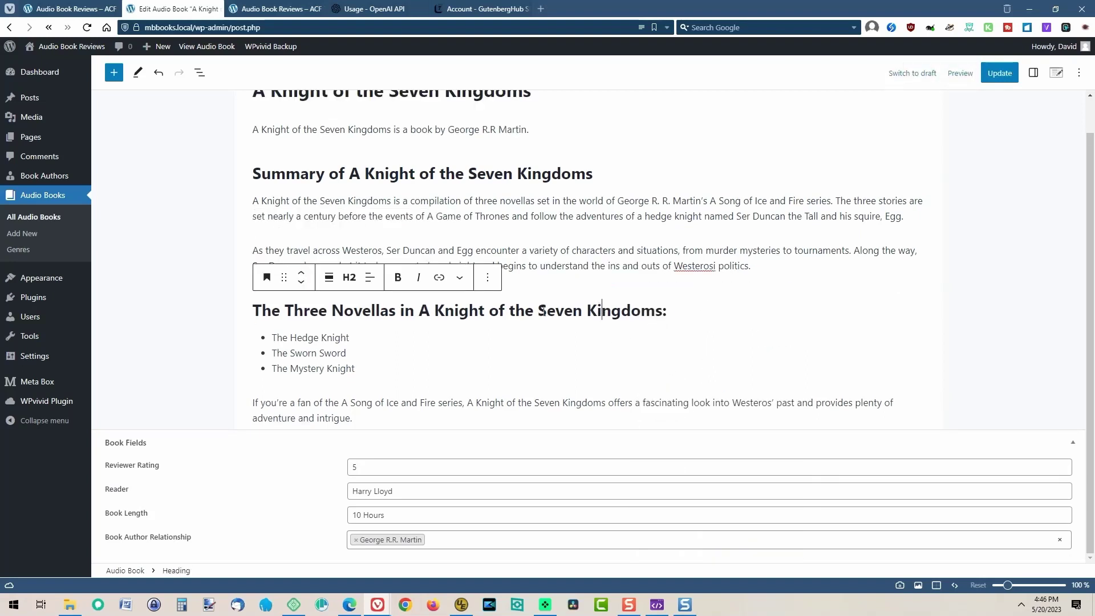
click(266, 277)
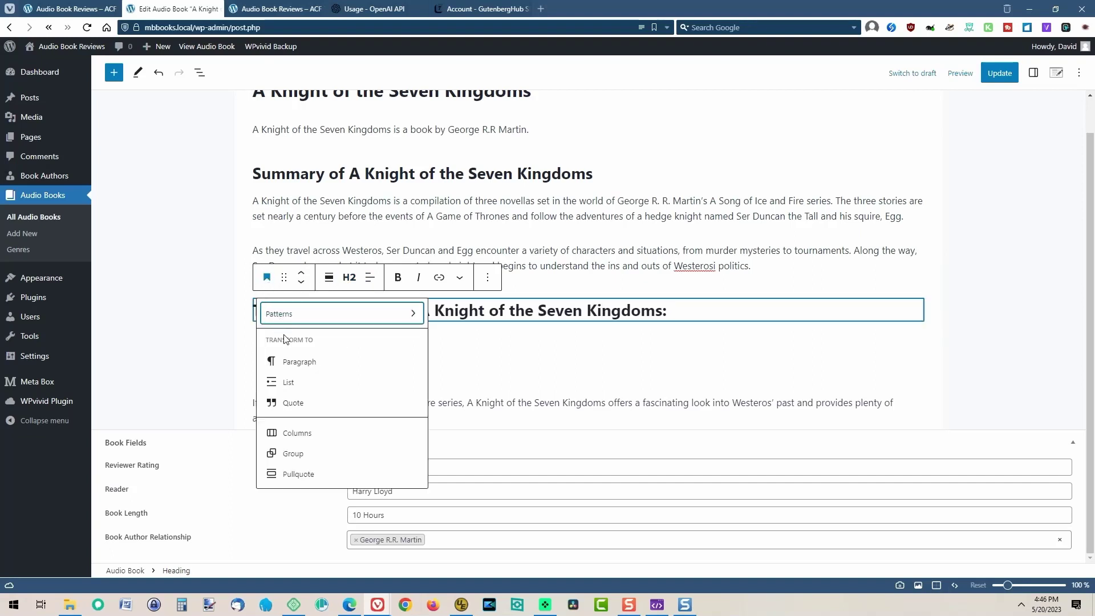
click(293, 363)
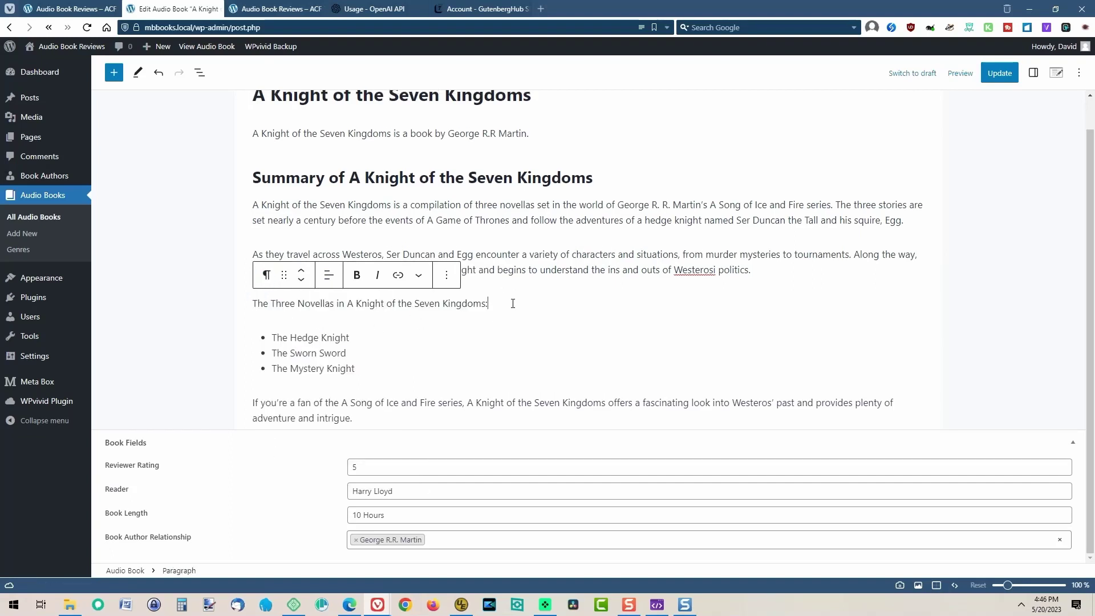
Merge the three novella list items into the paragraph above as "The Hedge Knight, The Sworn Sword, and The Mystery Knight.".
key(Delete)
text(,)
key(Delete)
key(End)
text(, and)
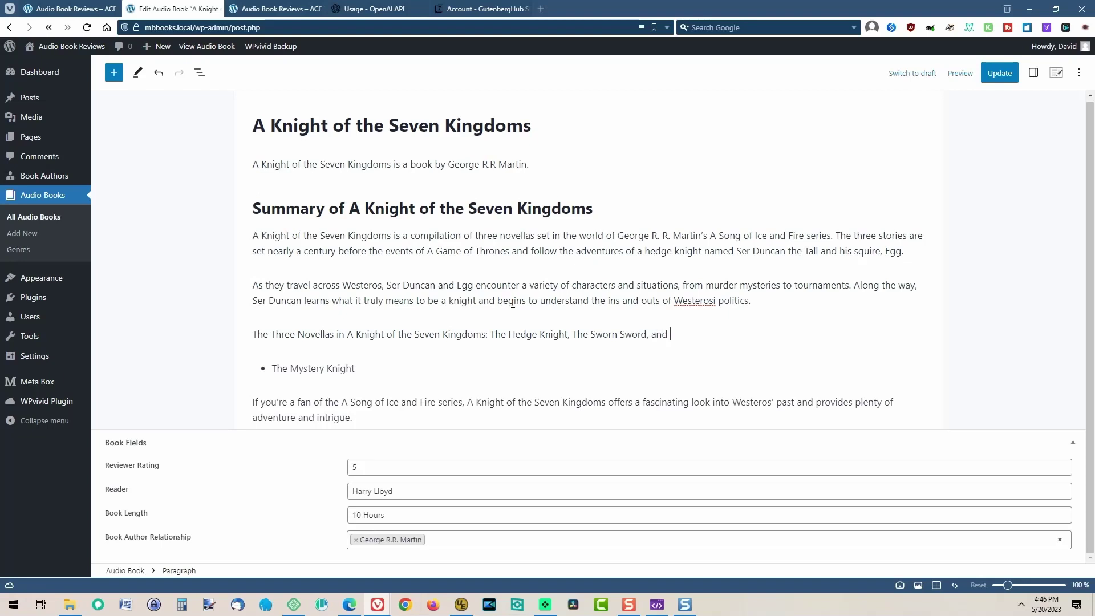
key(Delete)
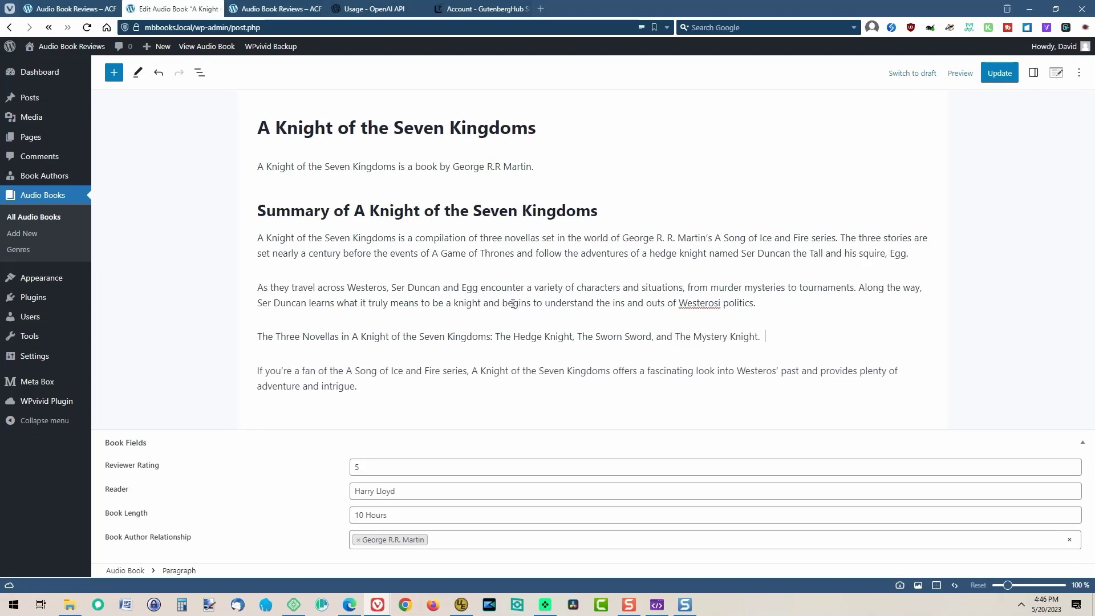
Join the novellas sentence and the closing paragraph onto the end of the second summary paragraph.
key(Delete)
click(790, 303)
key(Delete)
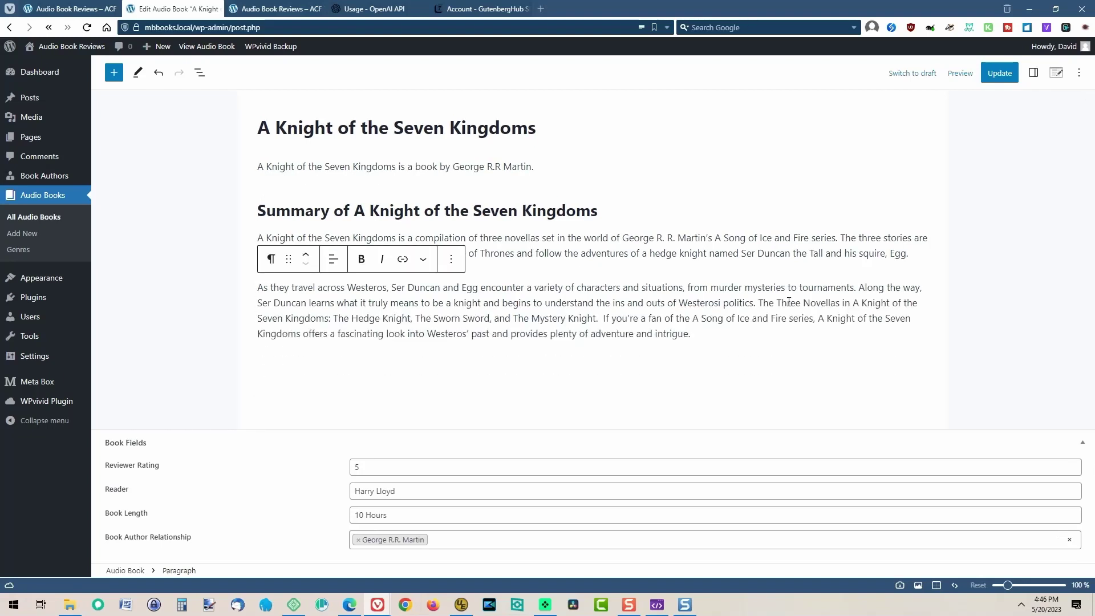
Remove the "Summary of A Knight of the Seven Kingdoms" heading and the introductory sentence, and save the audio book.
click(551, 211)
click(492, 179)
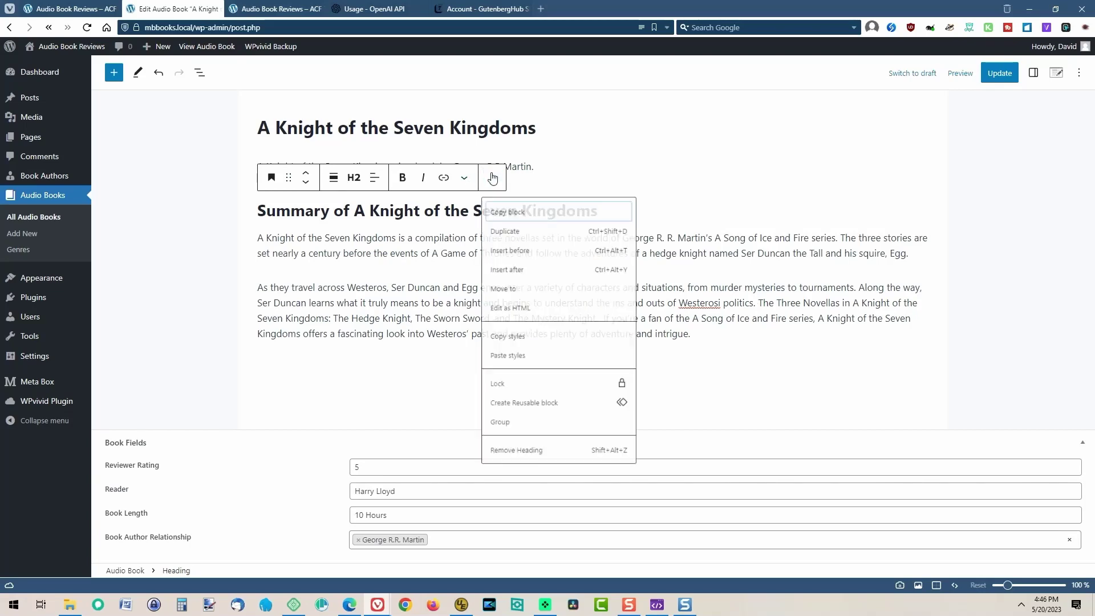
click(516, 450)
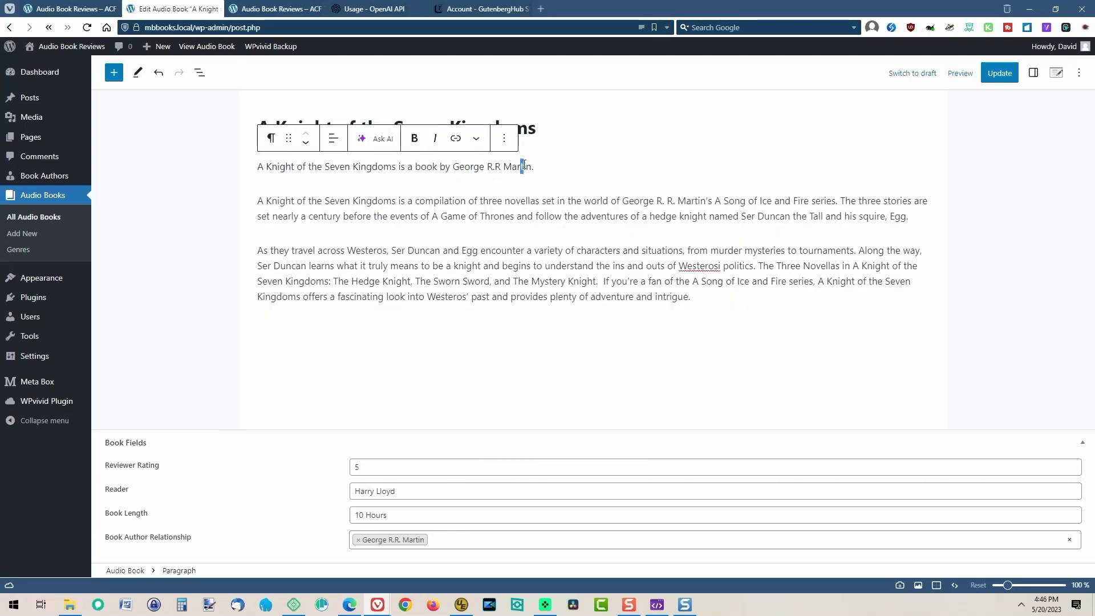
click(491, 141)
click(492, 141)
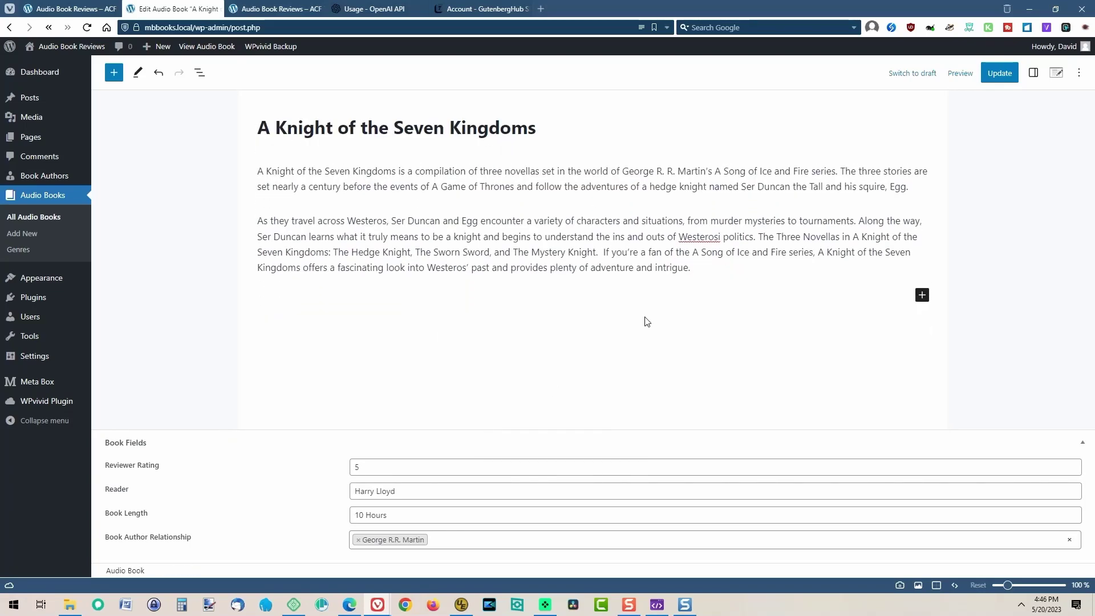
click(998, 73)
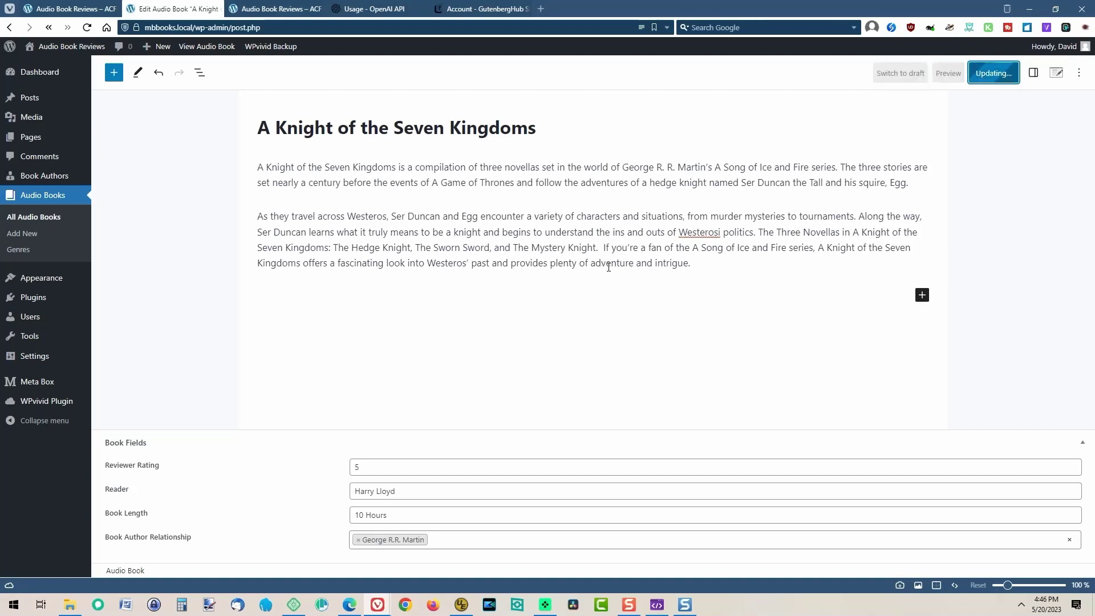
Write "What are the best and worst points about the book A Knight of the Seven Kingdoms by George R R Martin" in a new paragraph.
click(591, 296)
text(What are the best)
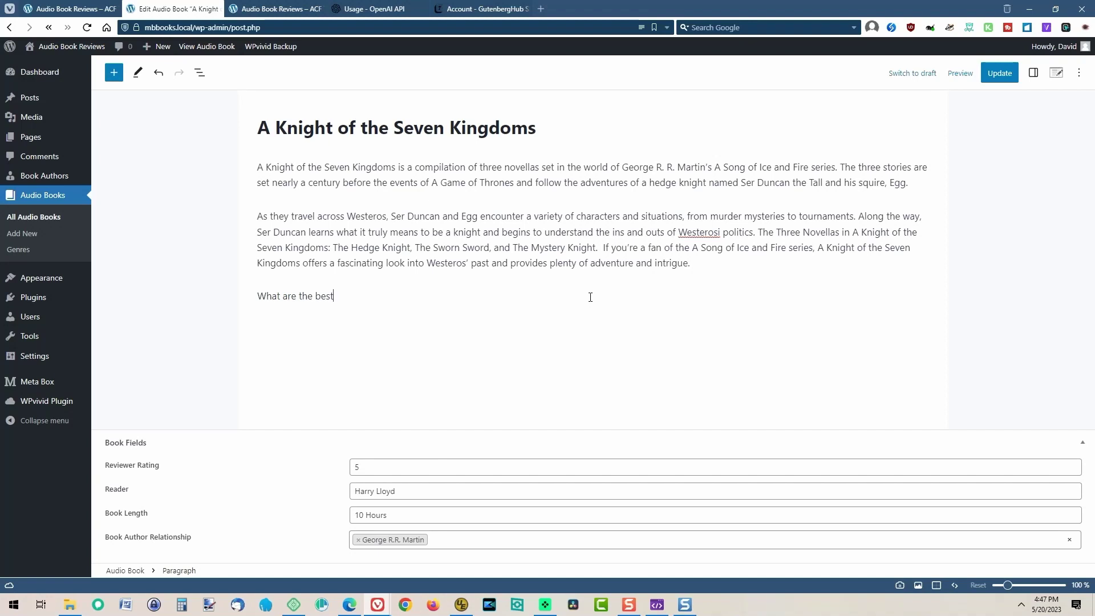
text( and worst points about this boo)
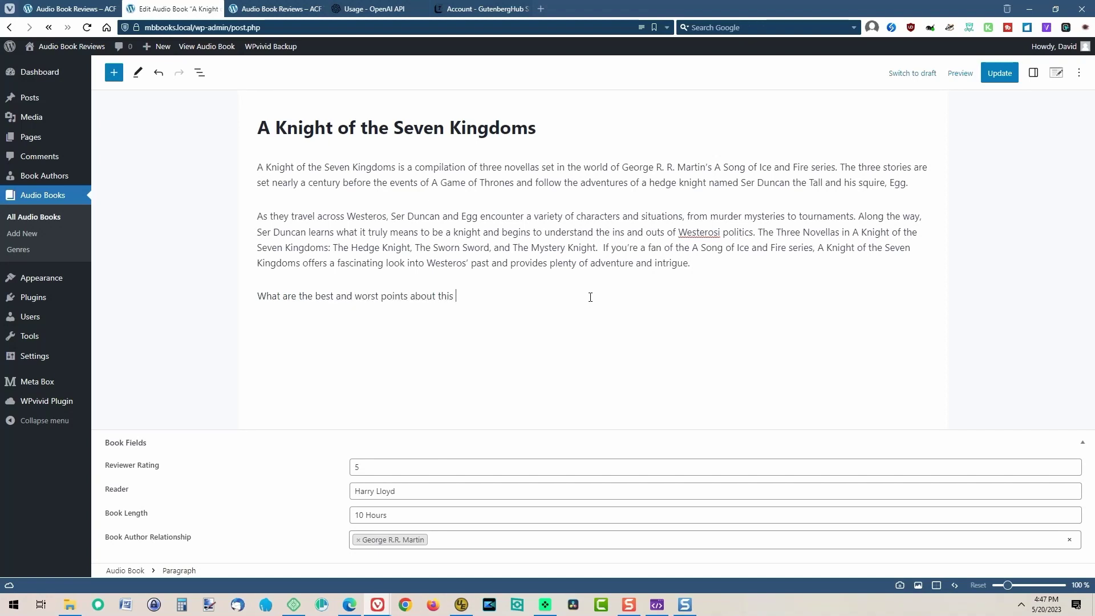
key(BackSpace)
key(BackSpace)
key(BackSpace)
key(BackSpace)
key(BackSpace)
key(BackSpace)
text(e book A Knight of the S)
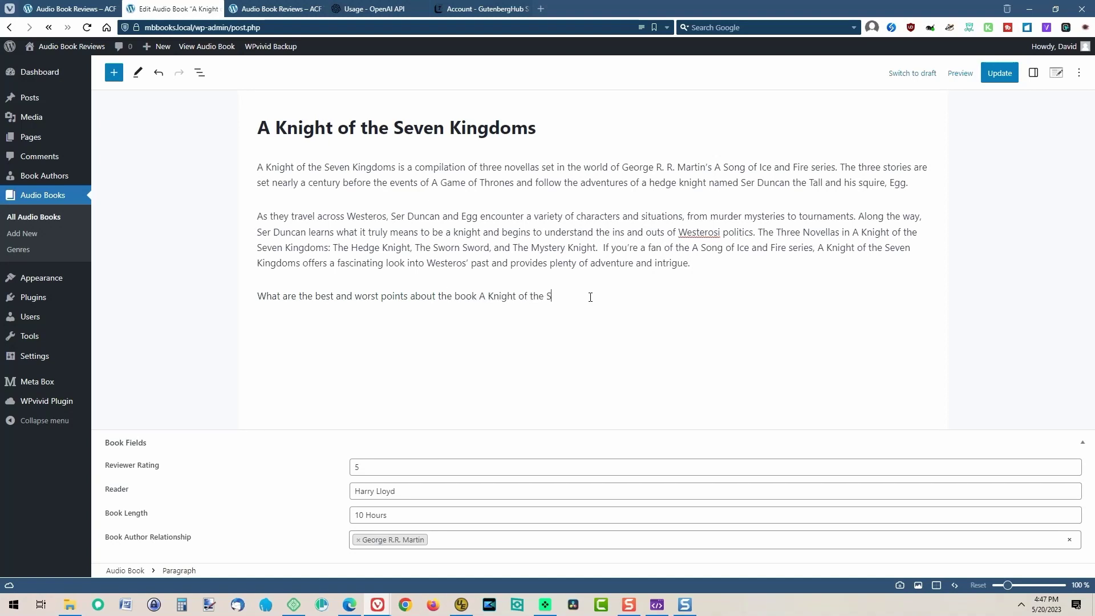
text(even Kingdoms by George R R Martin)
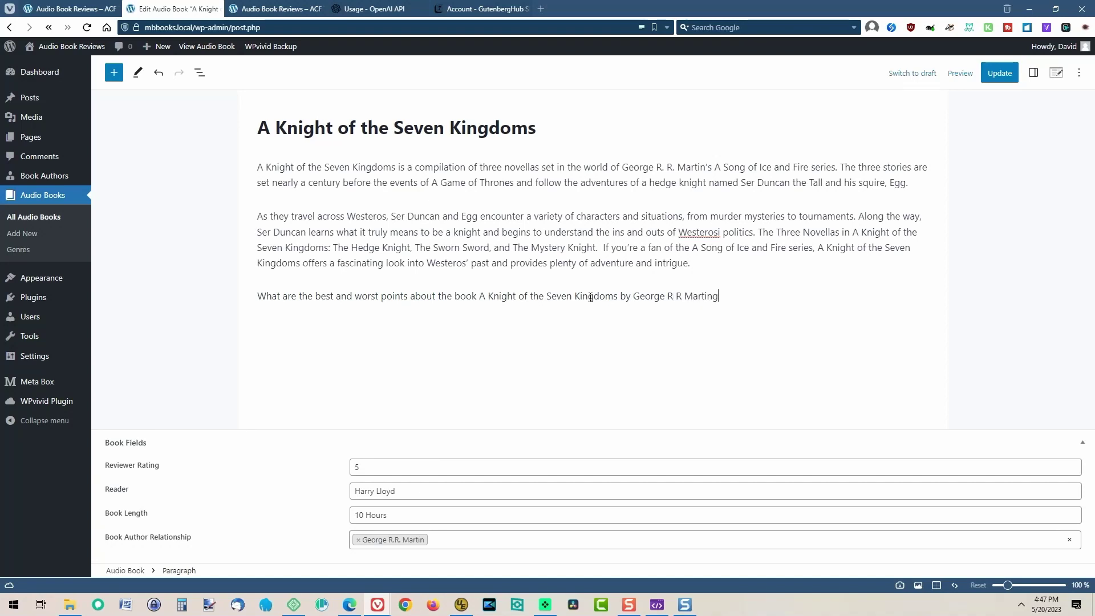
drag(258, 296, 717, 298)
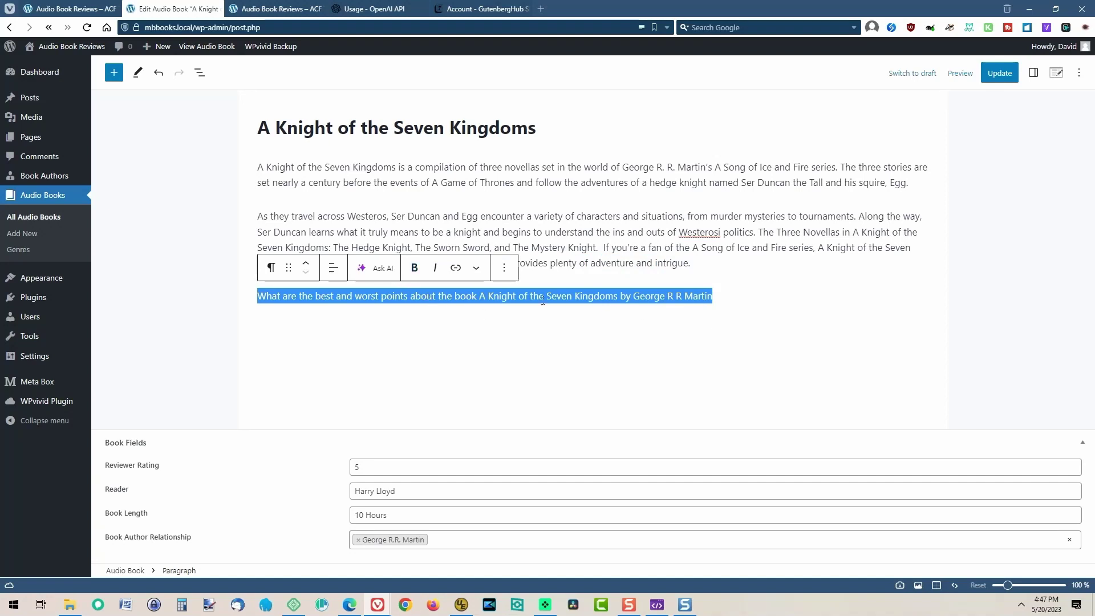
click(732, 294)
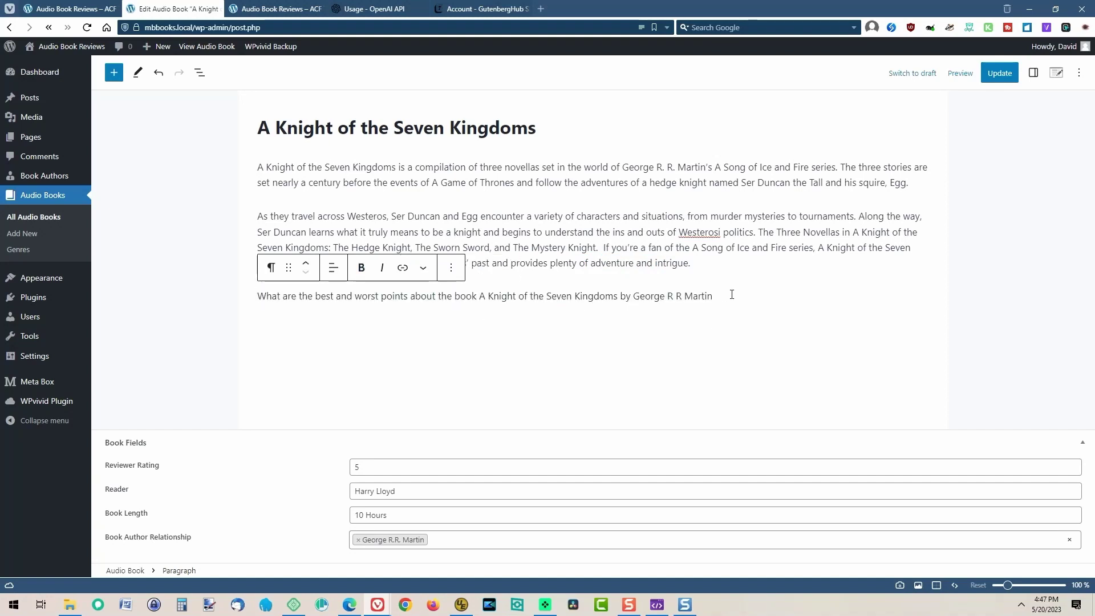
Cut the question about best and worst points from the paragraph and enter it as an AI prompt in the same block.
key(ctrl+a)
key(ctrl+x)
key(space)
key(ctrl+v)
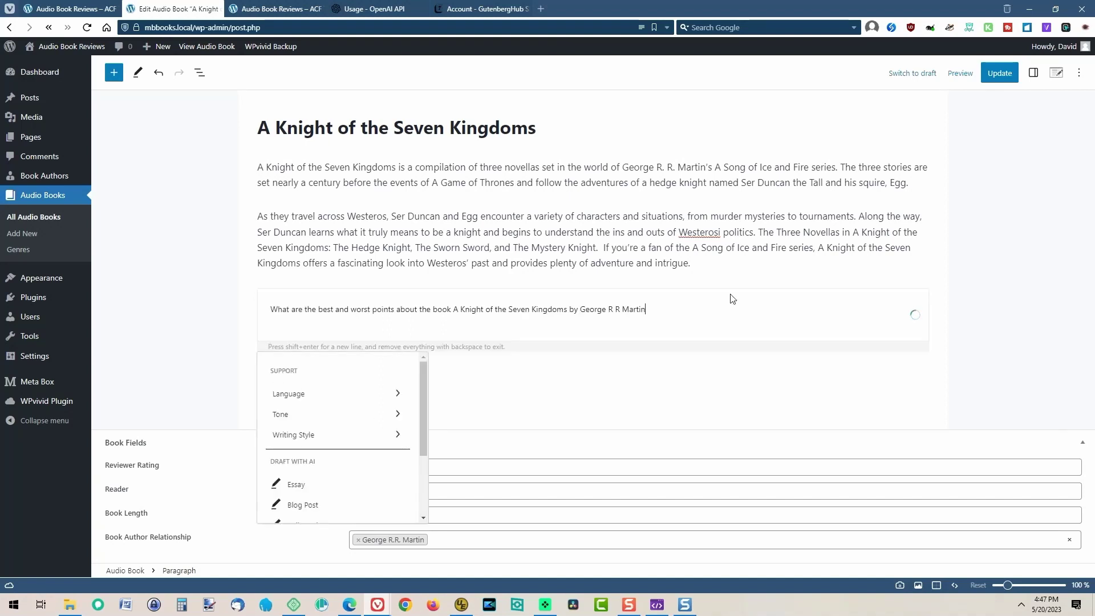
Submit a Pros & Cons List AI prompt about the book A Knight of the Seven Kingdoms by George R R Martin.
drag(426, 416, 419, 484)
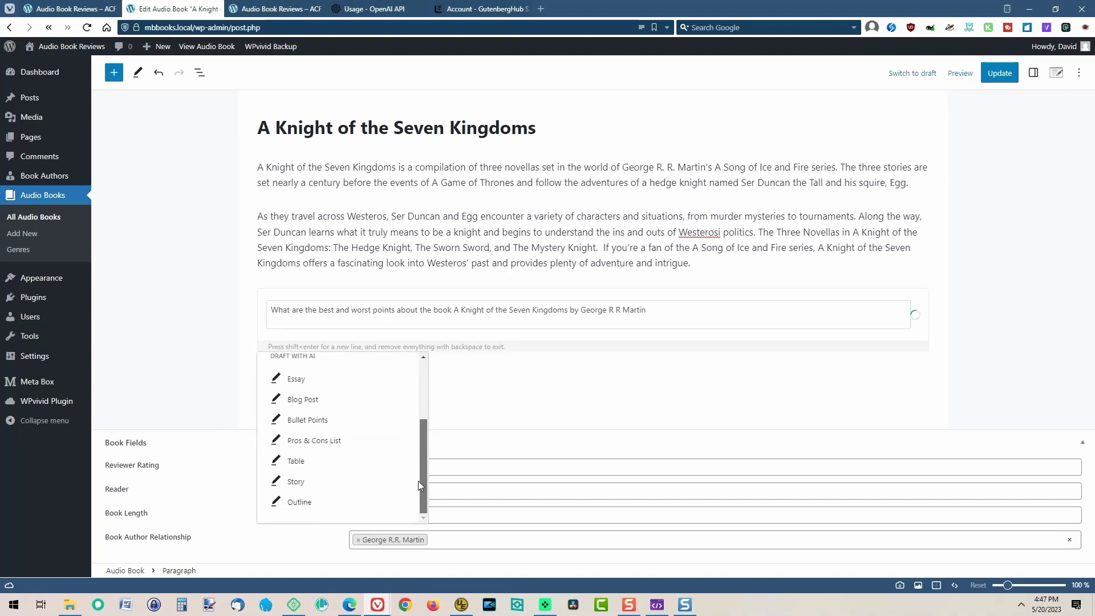
click(320, 442)
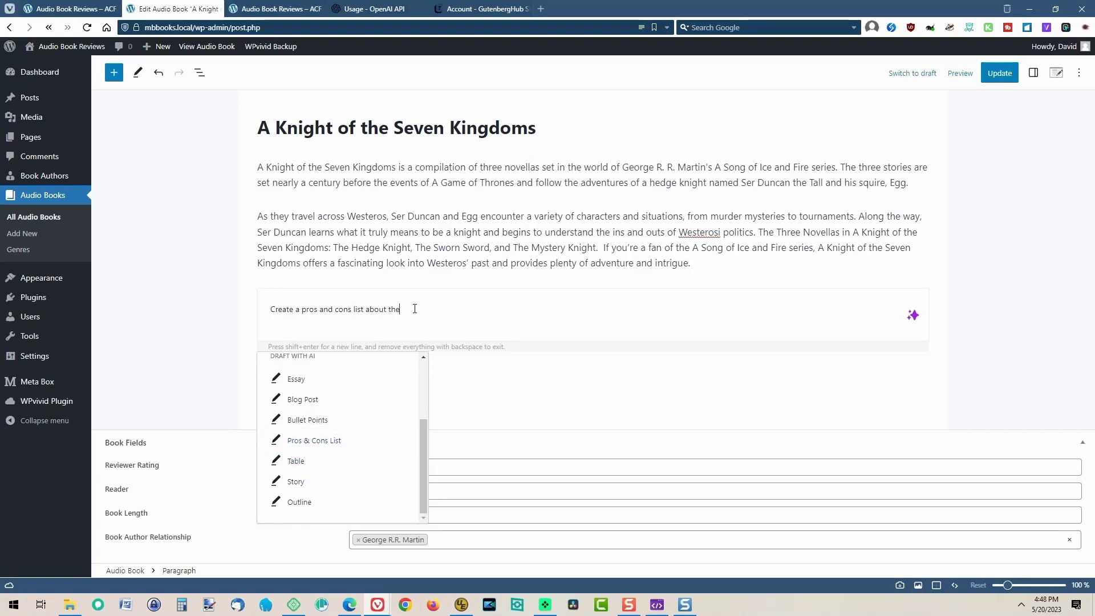
key(ctrl+v)
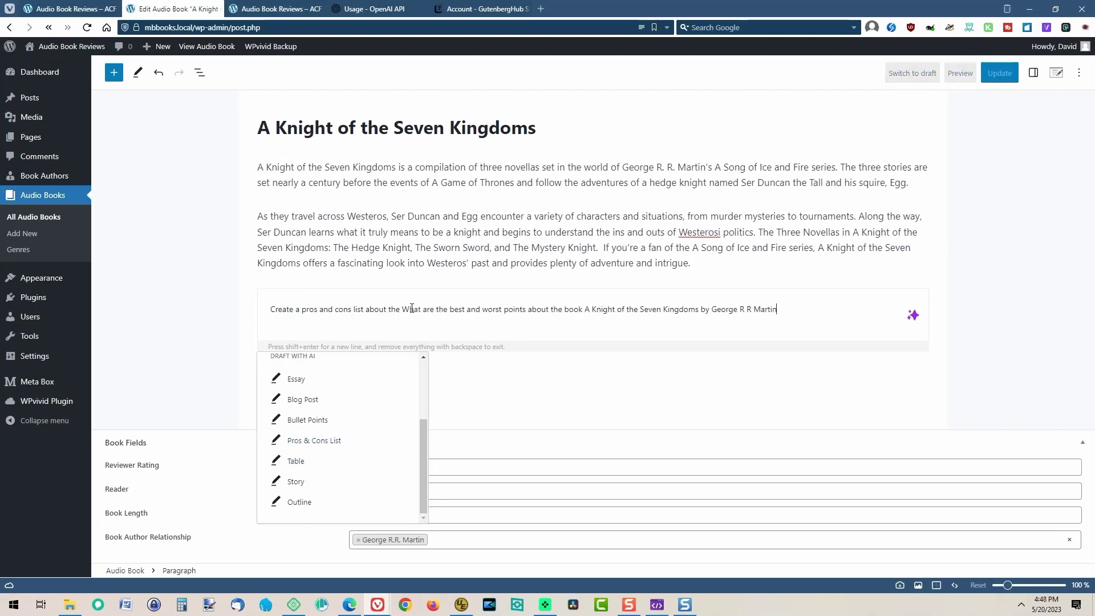
drag(402, 309, 566, 310)
key(BackSpace)
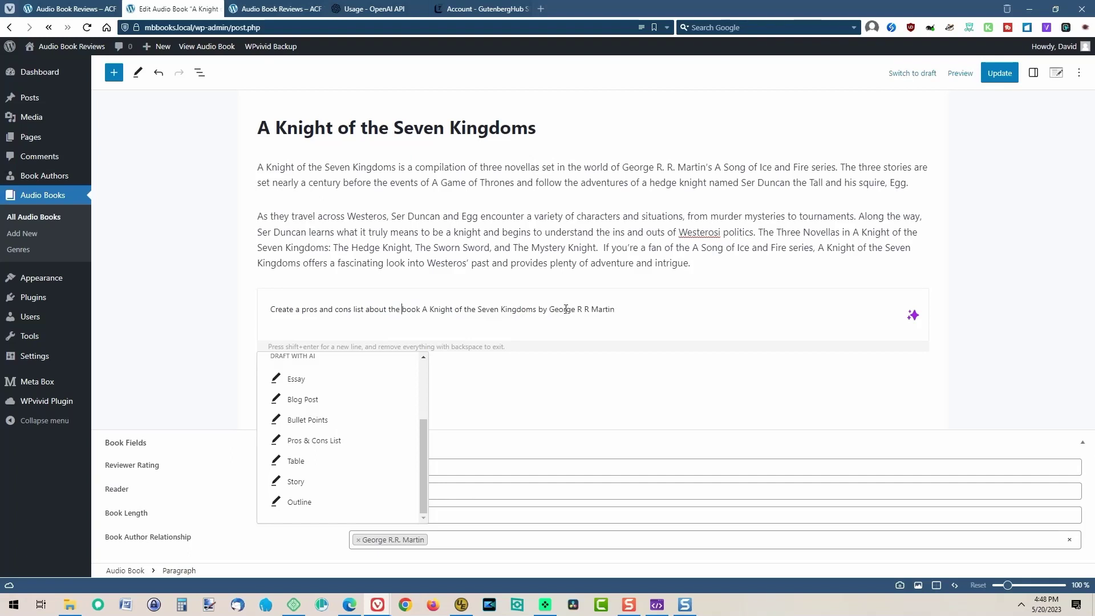
key(Return)
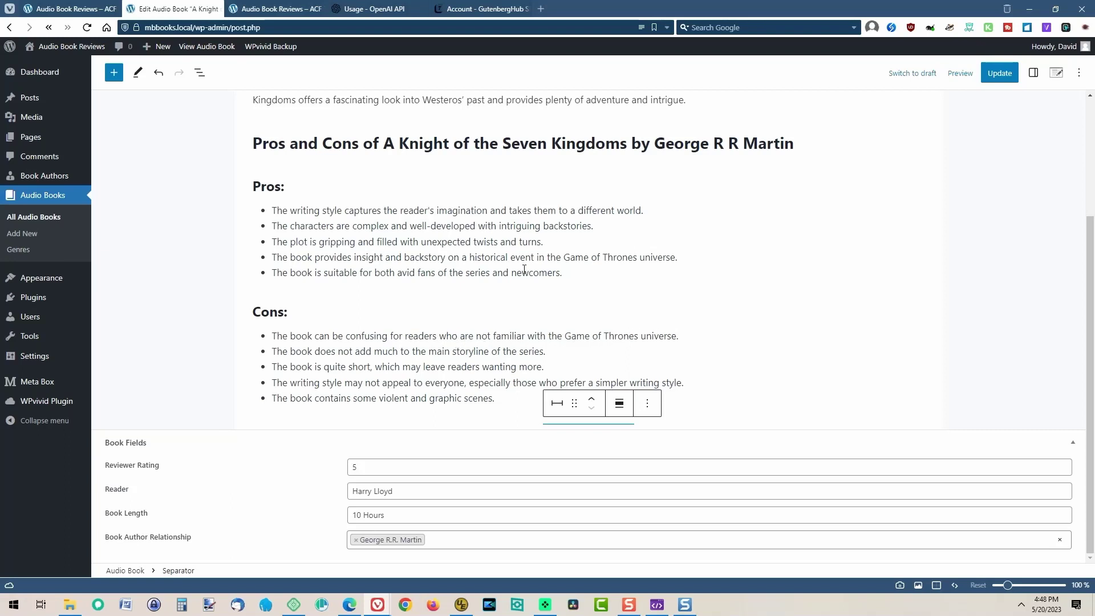
Delete the heading "Pros and Cons of A Knight of the Seven Kingdoms by George R R Martin" and save the audio book.
scroll(451, 272, up, 3)
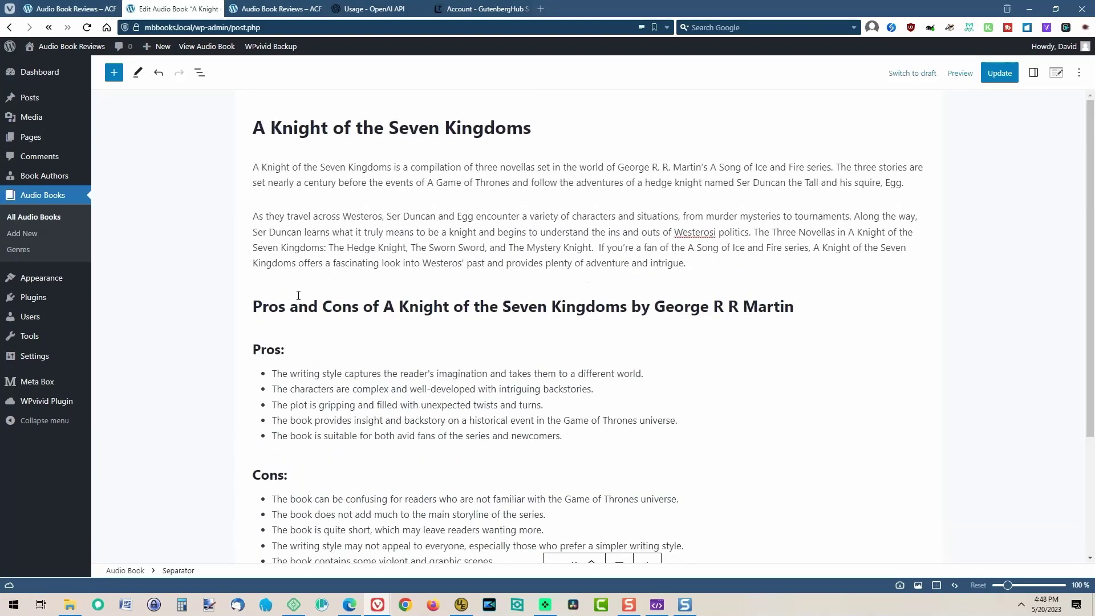
drag(253, 308, 795, 308)
key(BackSpace)
key(BackSpace)
click(1000, 73)
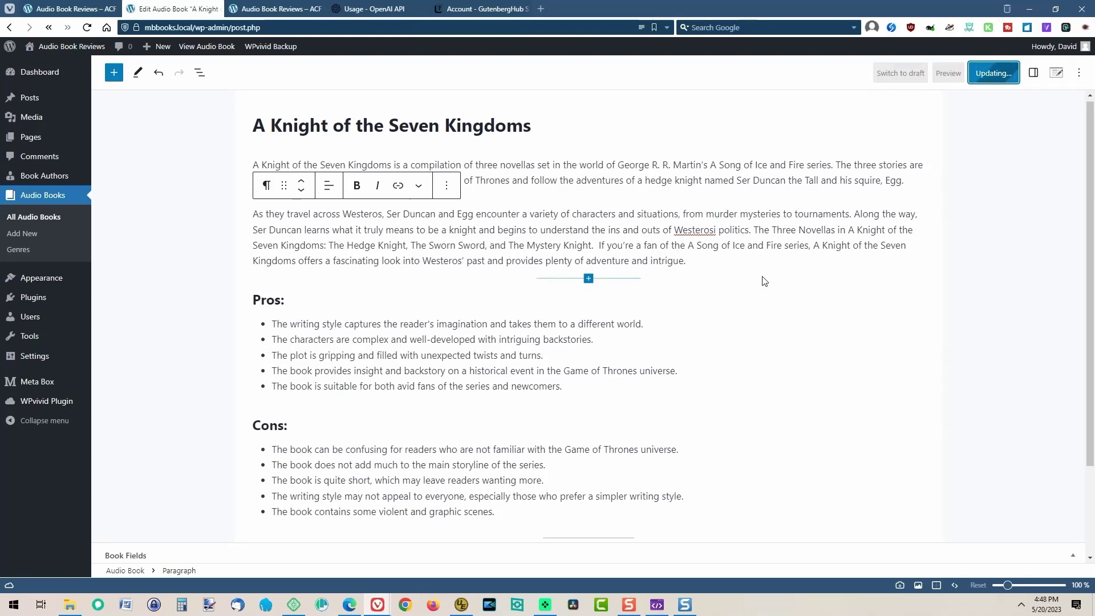
Remove the separator below the cons list and start an empty paragraph in its place.
scroll(761, 284, down, 2)
click(581, 427)
click(578, 437)
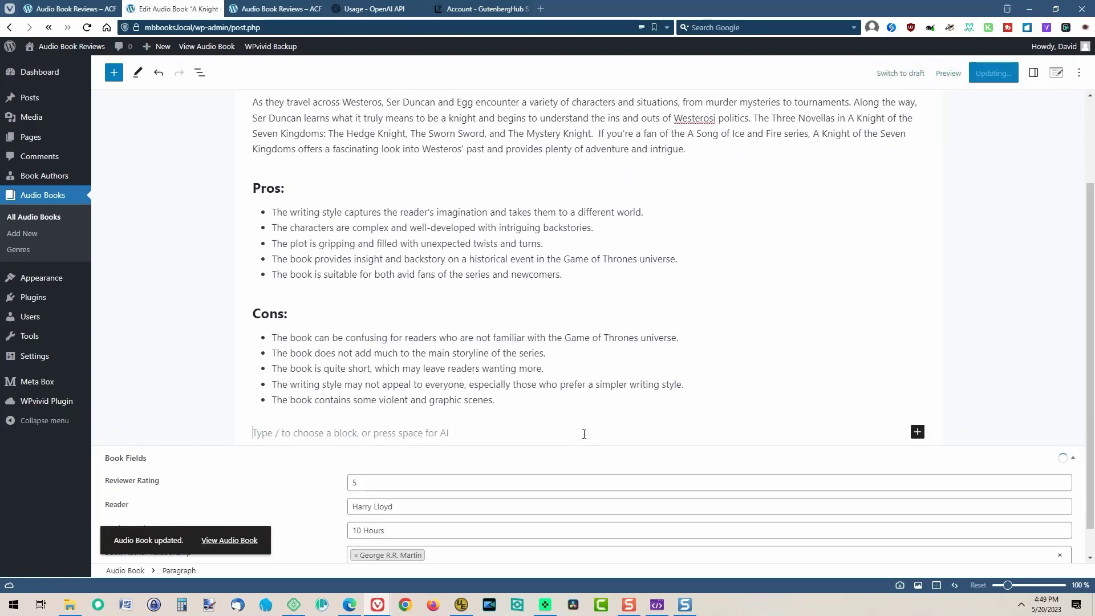
Generate an AI table about the characters in the book A Knight of the Seven Kingdoms by George R R Martin and save the audio book.
key(space)
drag(419, 320, 413, 379)
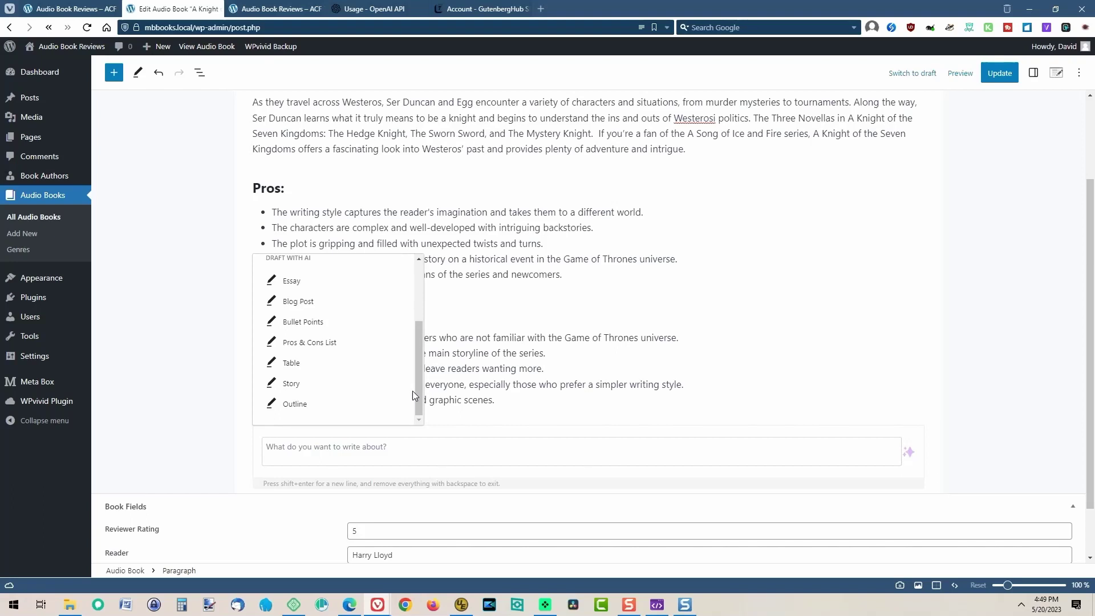
click(290, 364)
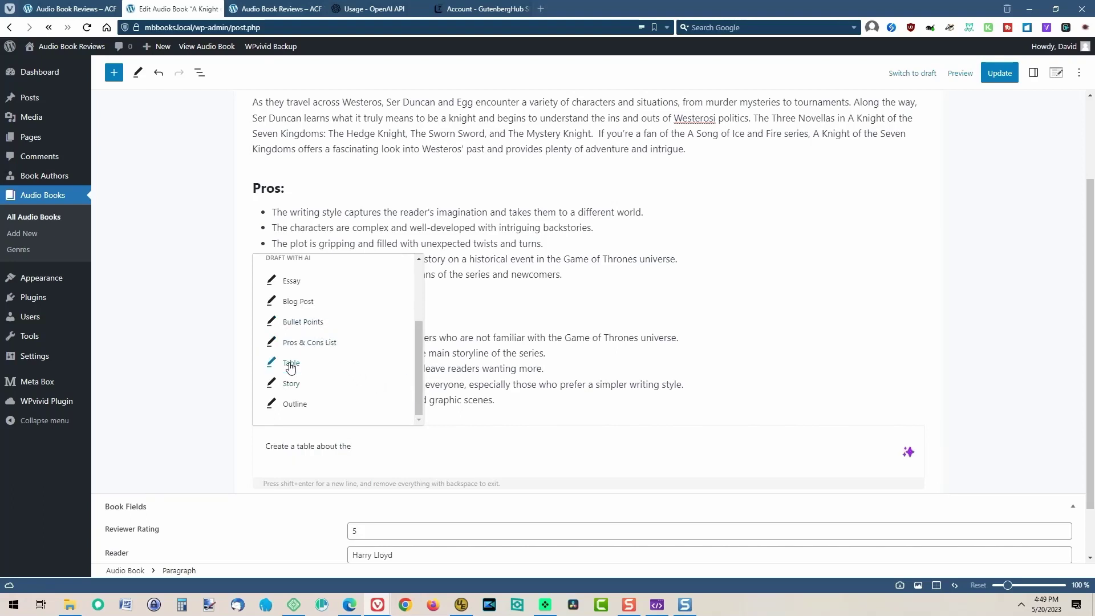
text(cha)
text(ract)
key(BackSpace)
text(cters in the book A Knight of the )
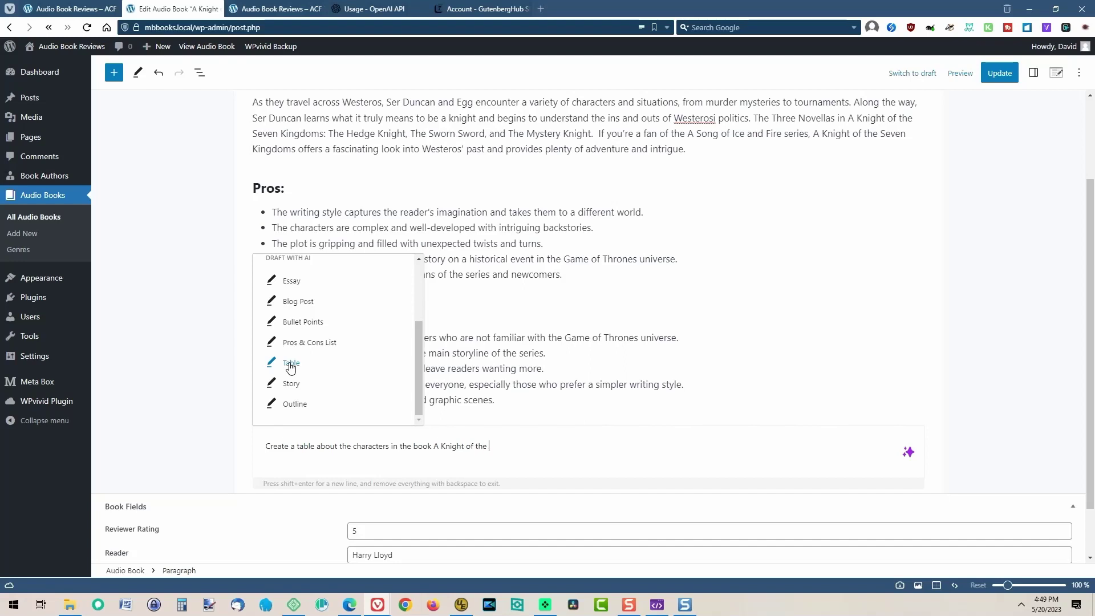
text(Seve)
text(Kingdoms by George R)
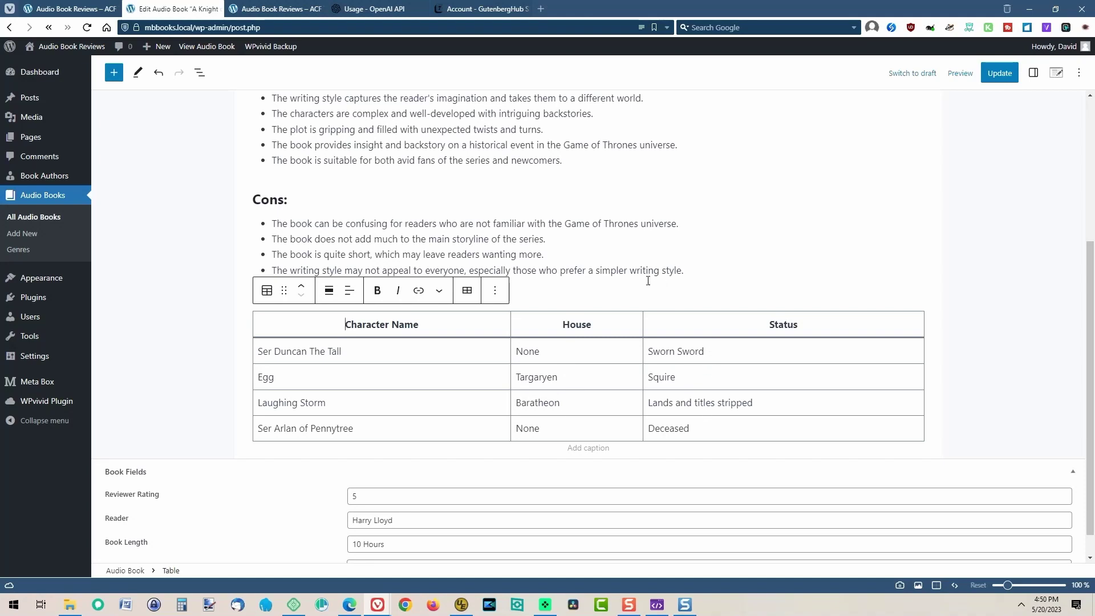
click(997, 73)
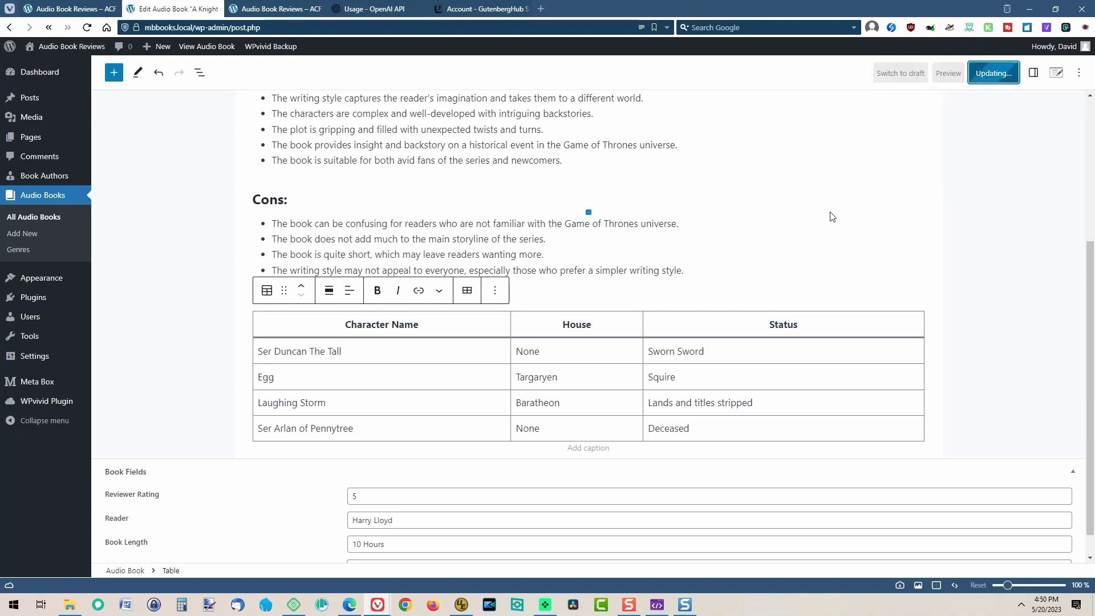
Return to the list of all audio books and open The Whistler for editing.
scroll(833, 217, up, 3)
scroll(831, 216, up, 1)
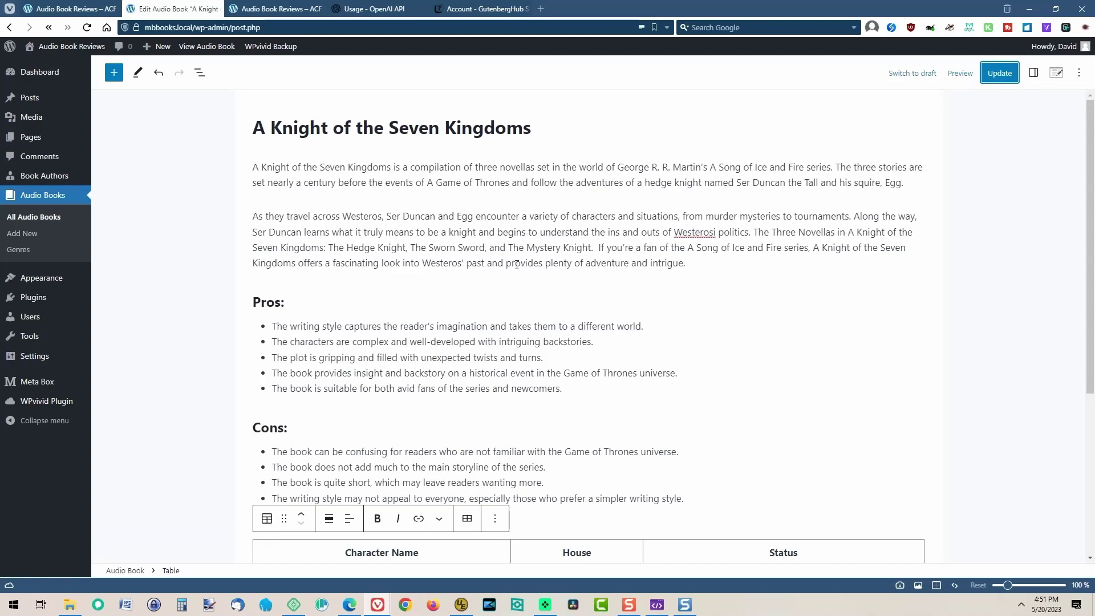
click(31, 218)
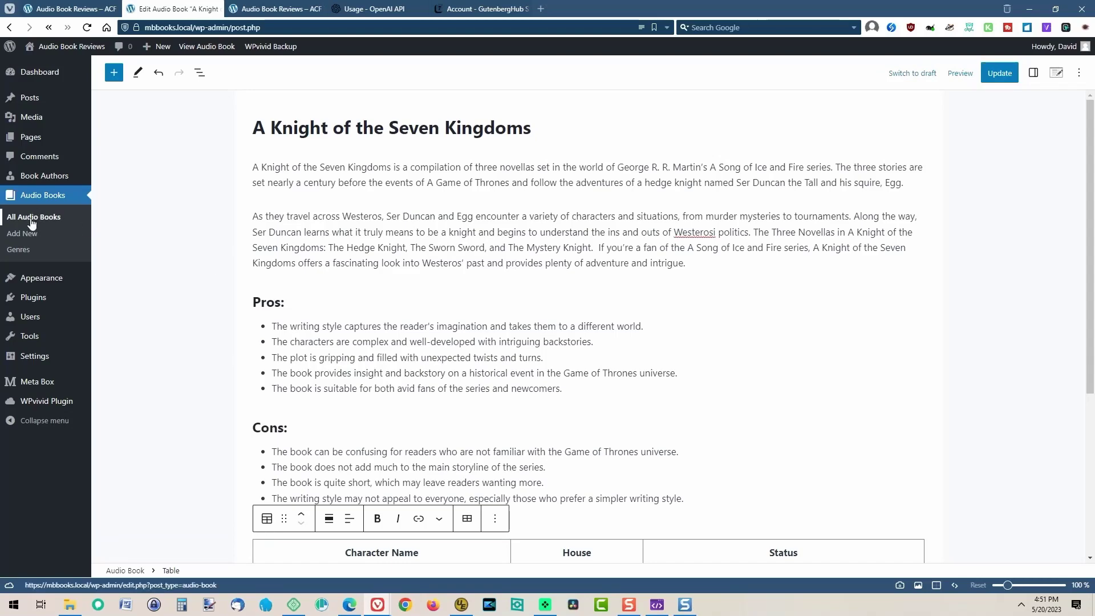
scroll(334, 222, down, 4)
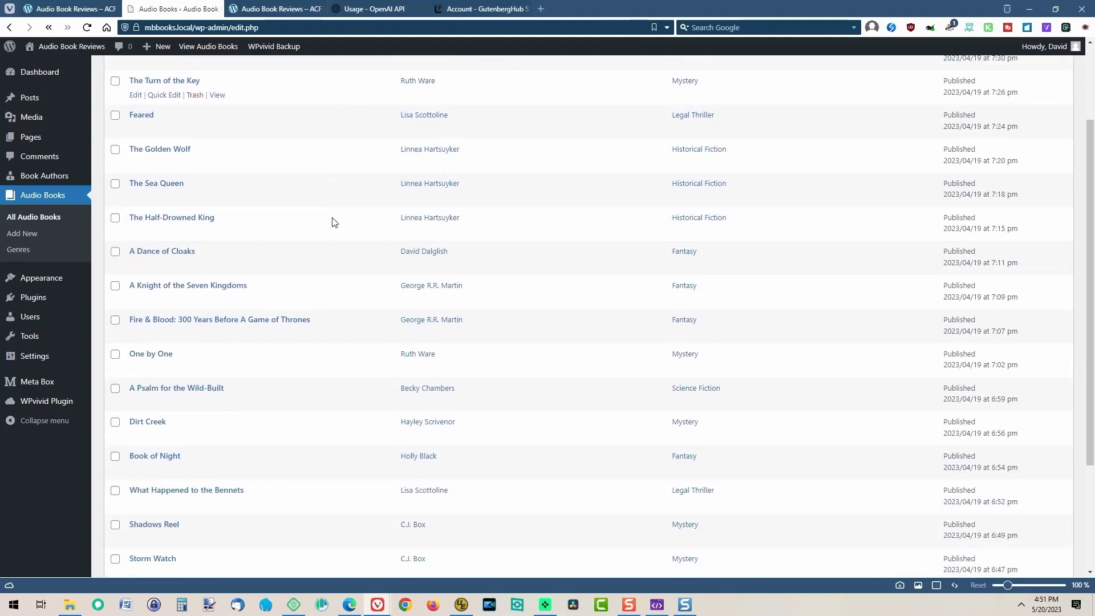
scroll(333, 221, down, 1)
click(153, 467)
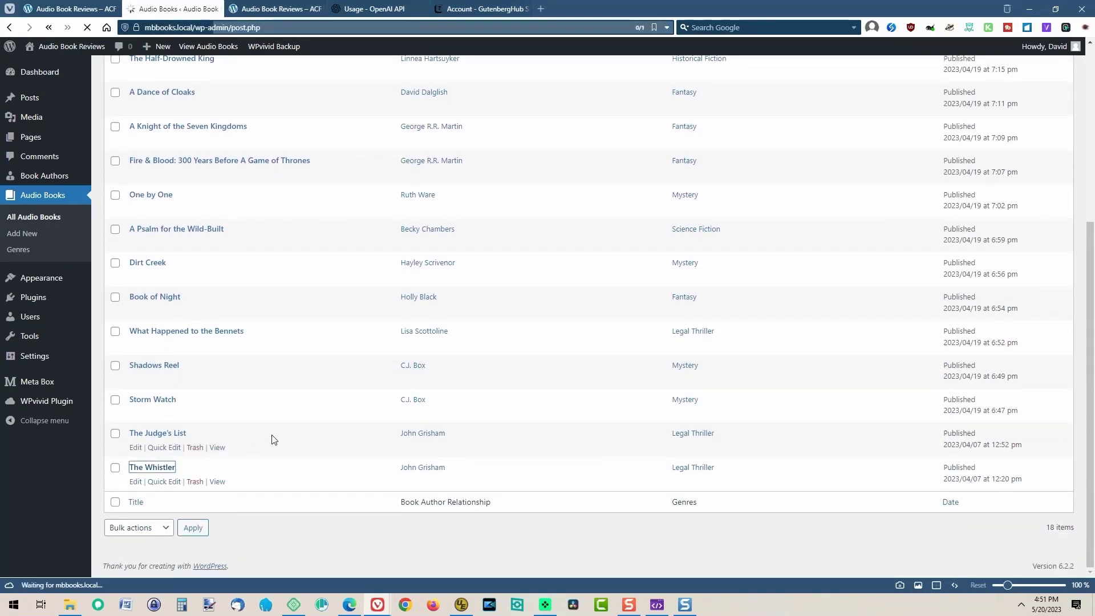
Delete the second placeholder paragraph and shorten the first to "The Whistler by John Grisham is a legal thriller.".
click(518, 252)
click(451, 219)
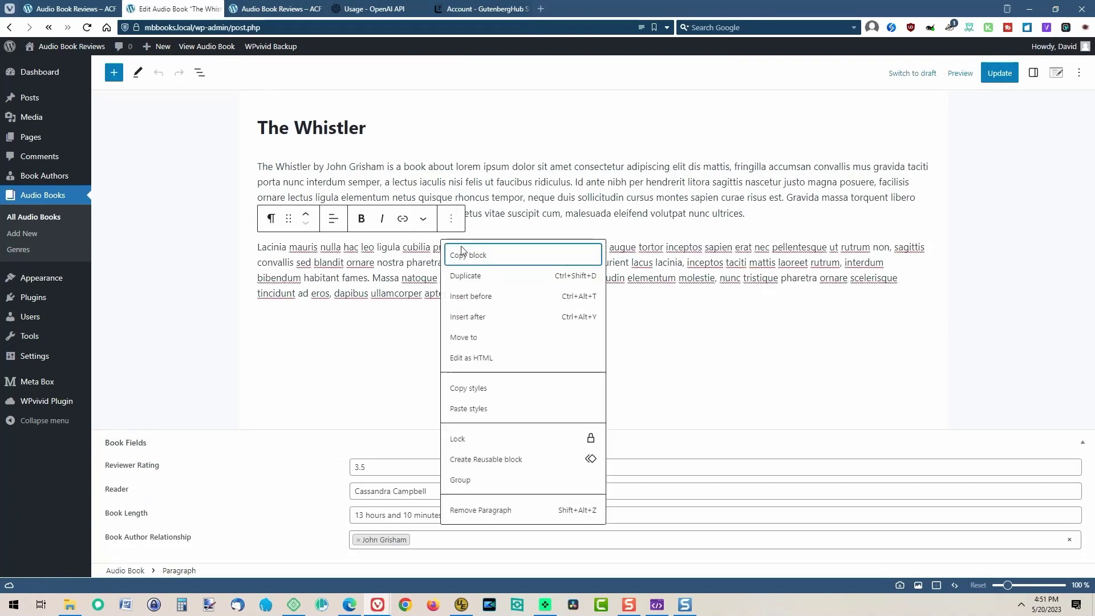
click(502, 510)
drag(389, 168, 806, 239)
key(BackSpace)
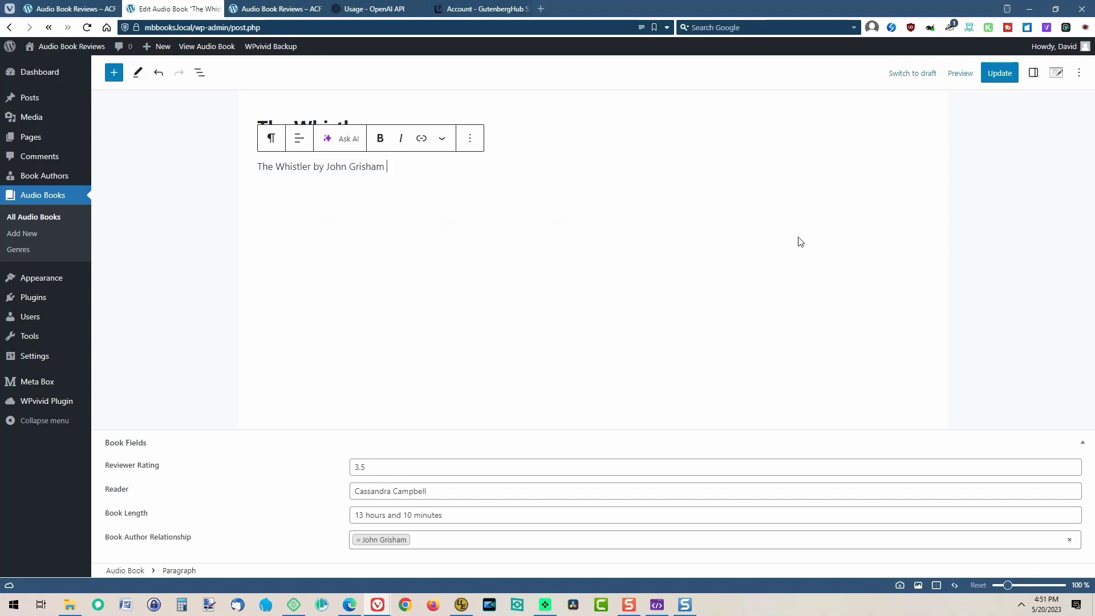
text(is a legal thriller.)
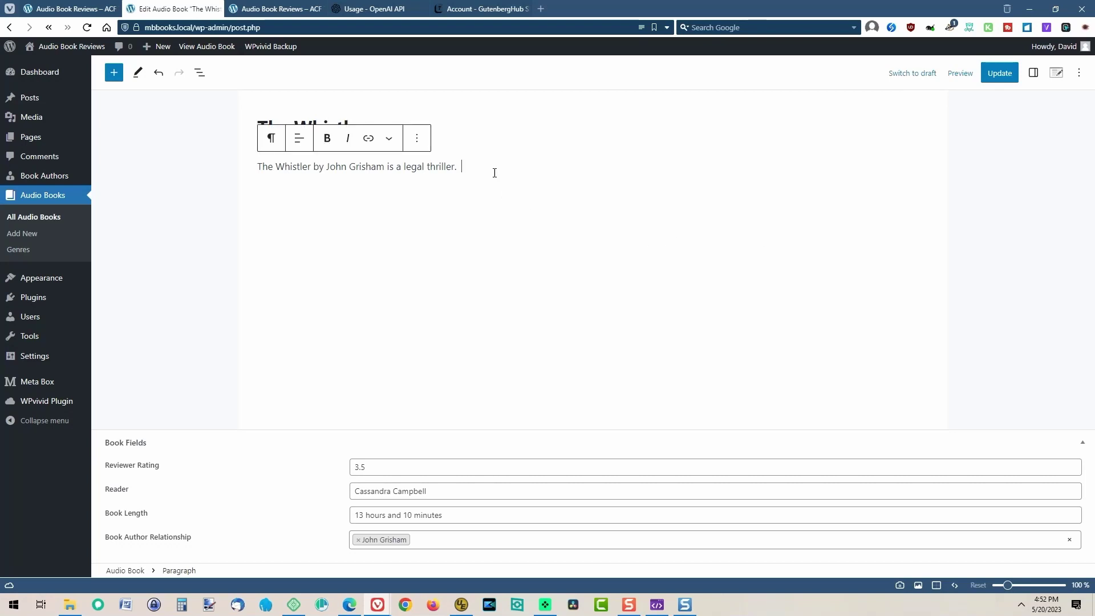
Copy the sentence about The Whistler, expand it with the AI Make Longer option and save the audio book.
drag(456, 167, 257, 167)
key(ctrl+c)
click(349, 139)
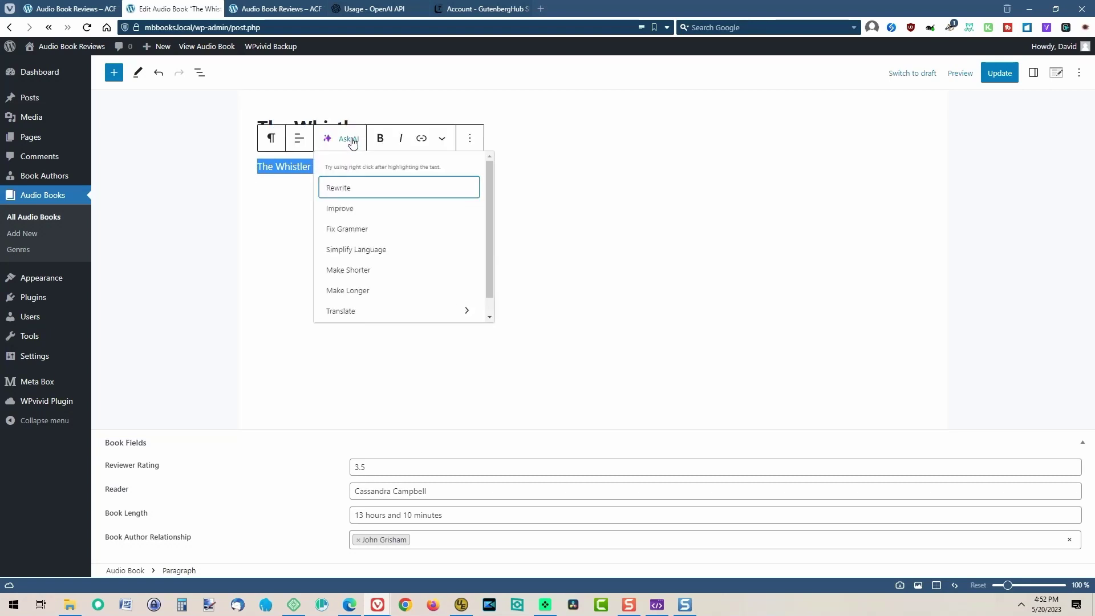
scroll(491, 250, down, 1)
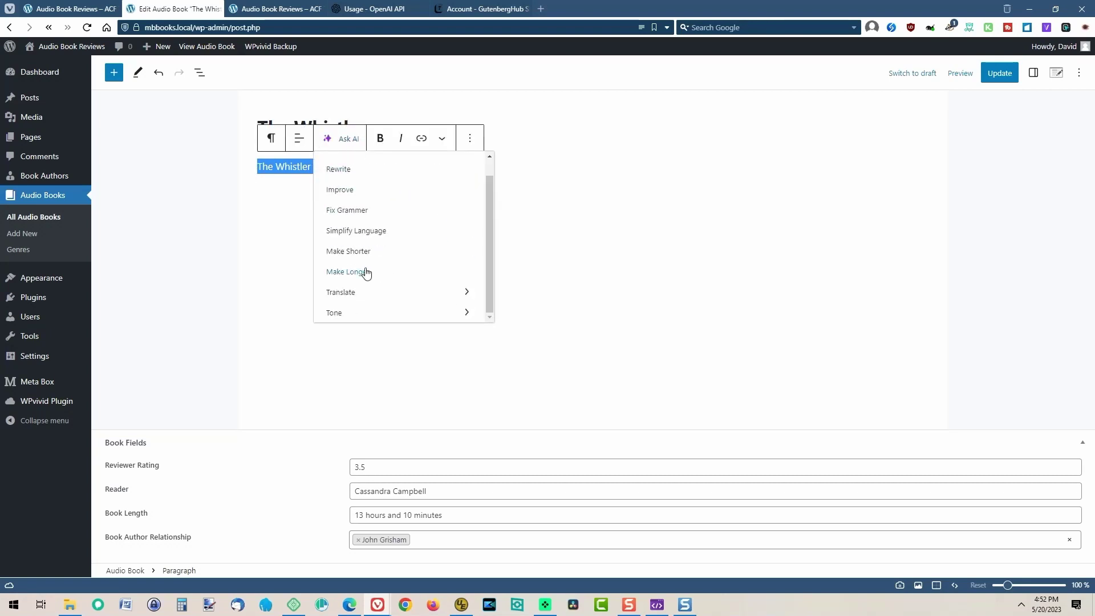
click(366, 272)
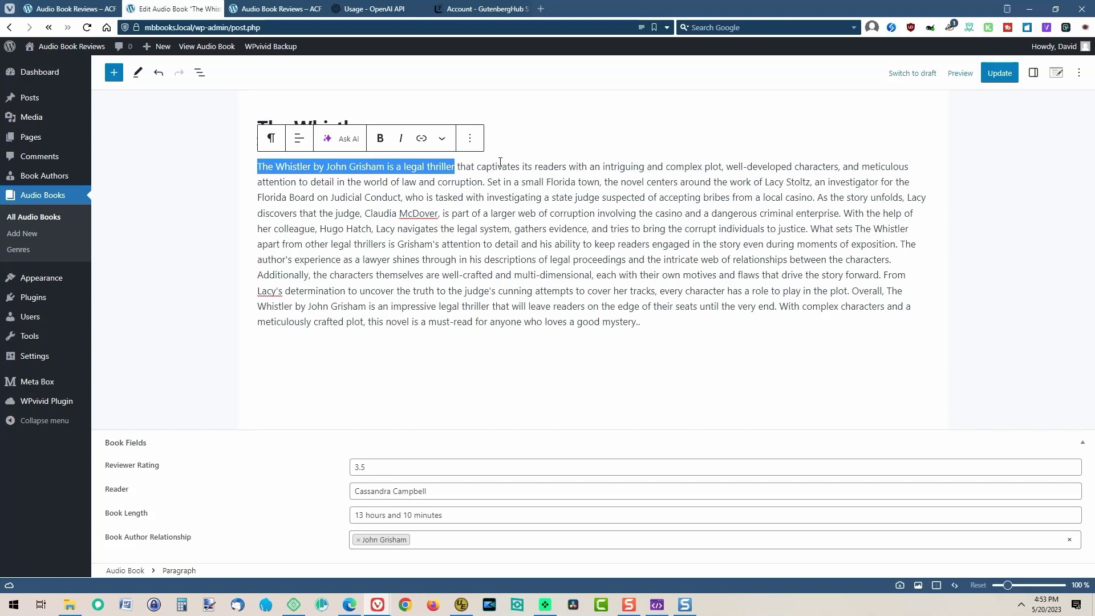
click(999, 73)
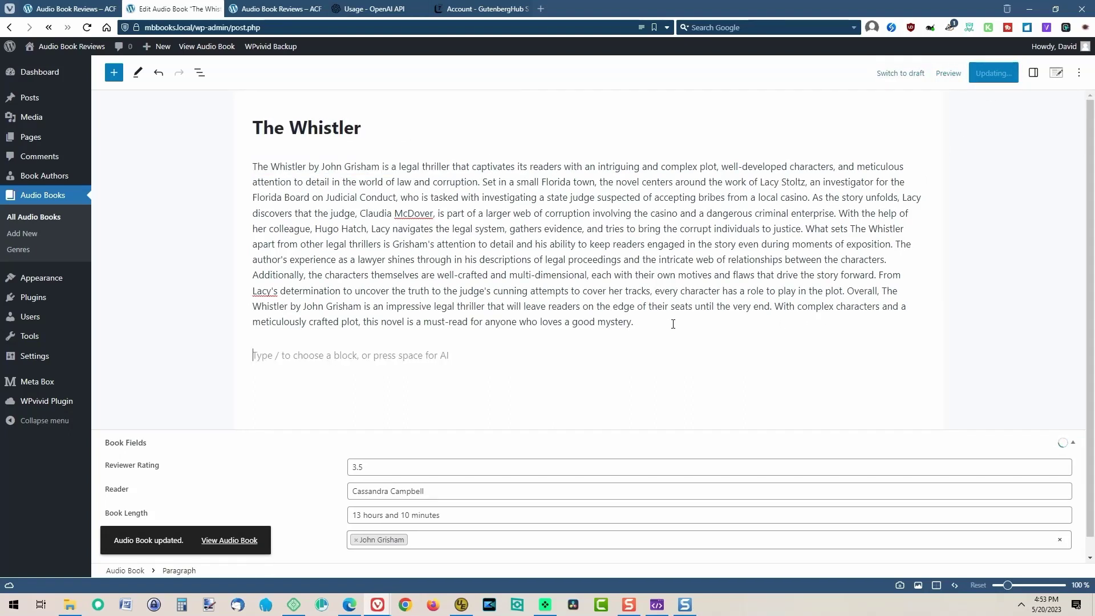
Paste the copied sentence "The Whistler by John Grisham is a legal thriller" as three separate paragraphs below the expanded text.
key(ctrl+v)
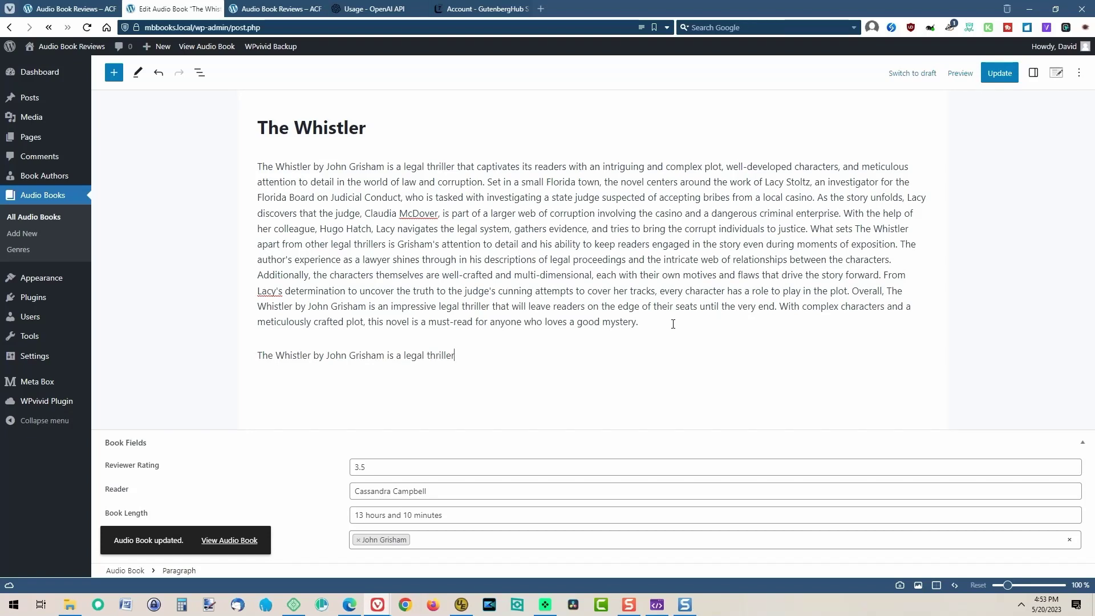
key(Return)
key(ctrl+v)
key(Return)
key(ctrl+v)
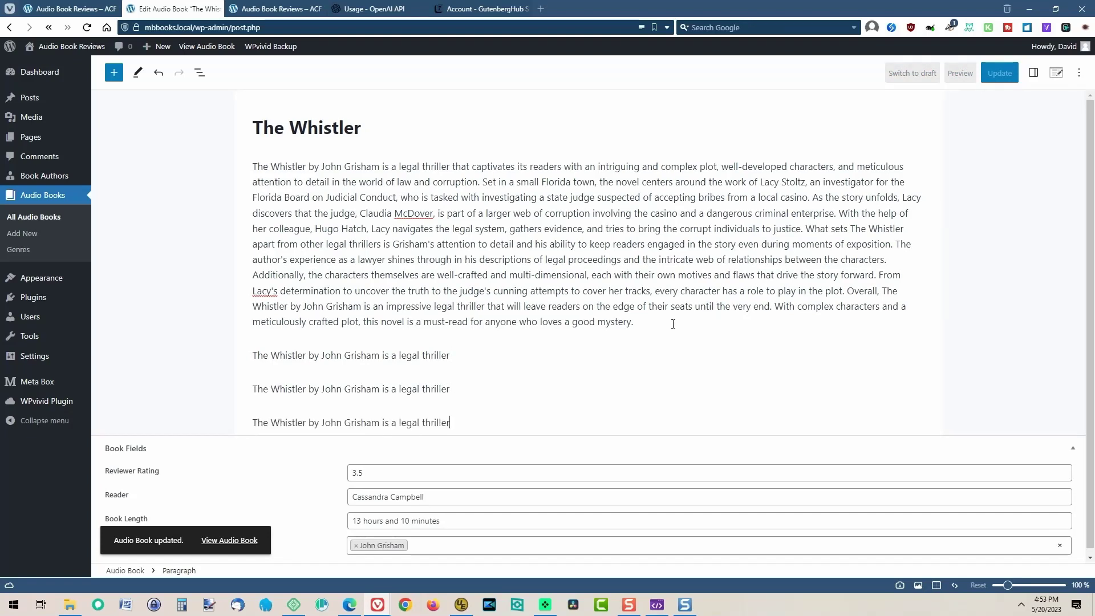
Rewrite the first pasted sentence with AI in an Emotional tone.
drag(449, 355, 252, 355)
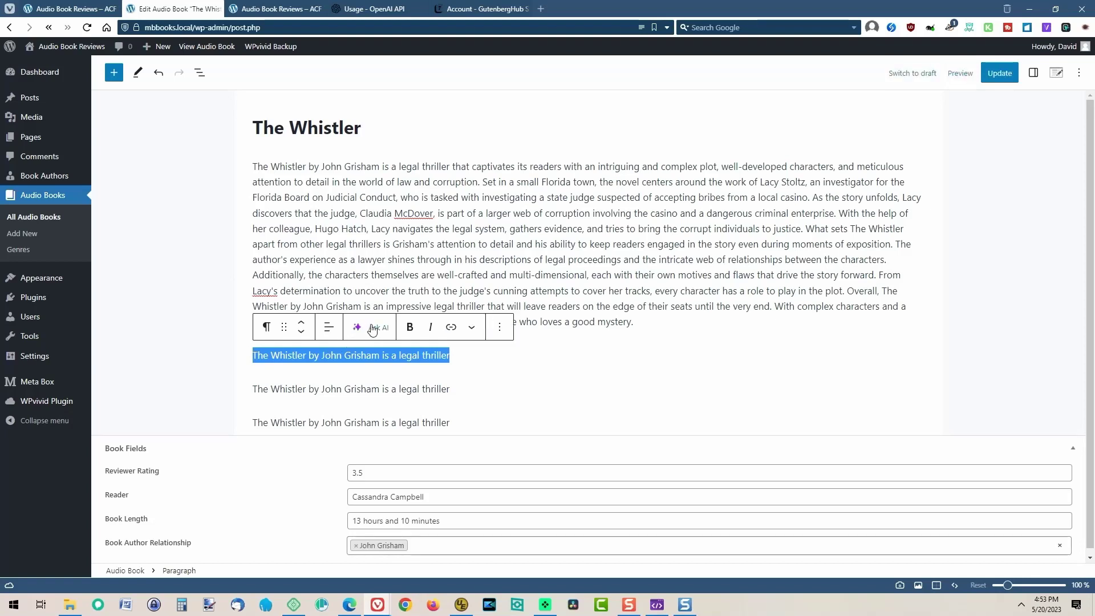
click(372, 328)
click(474, 502)
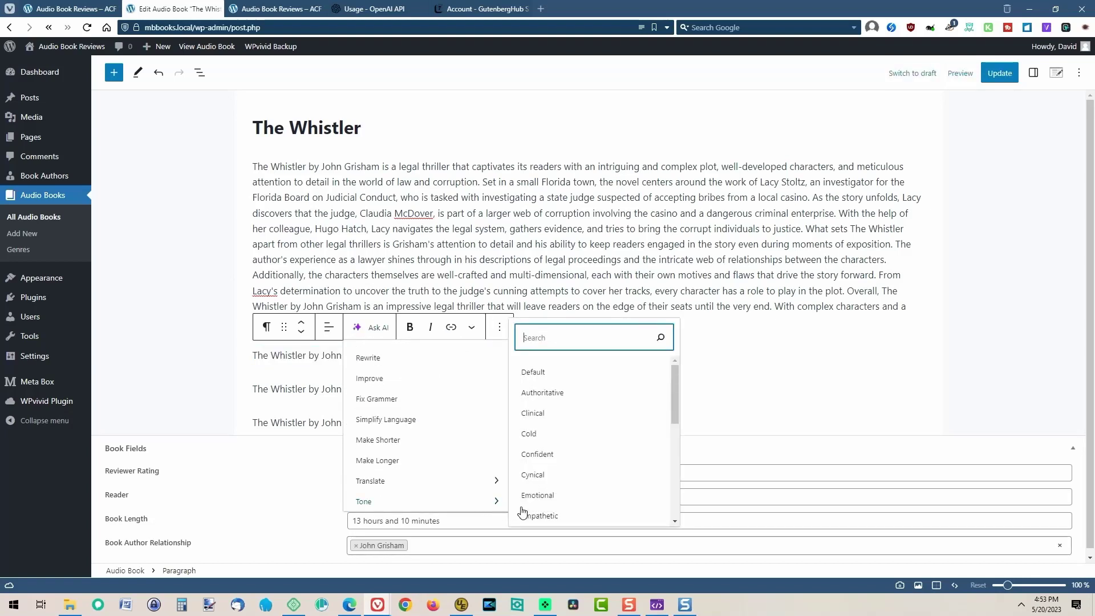
click(539, 495)
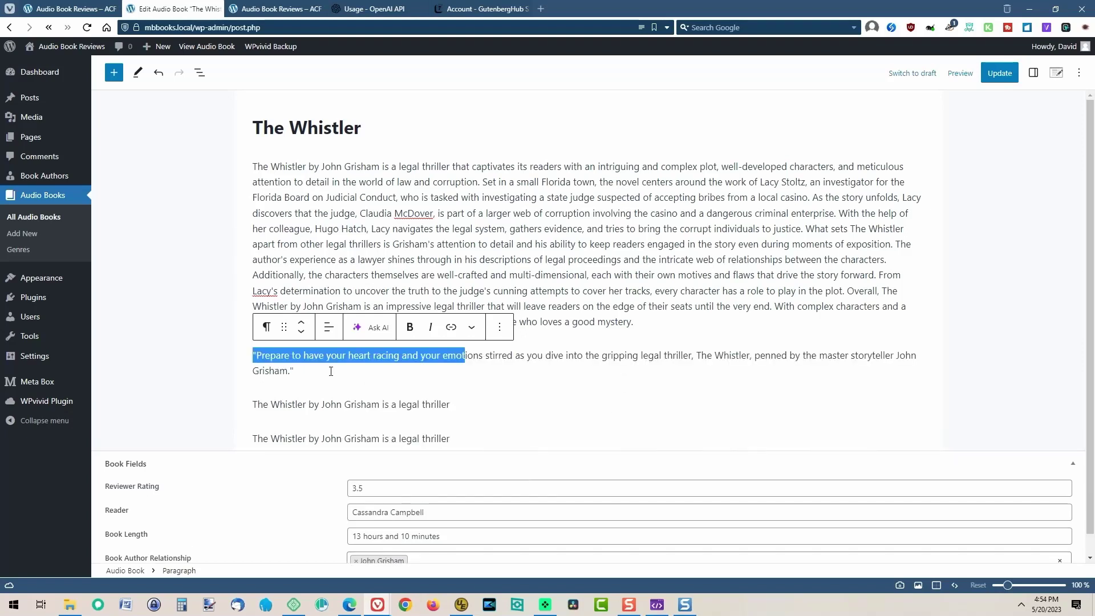
click(508, 366)
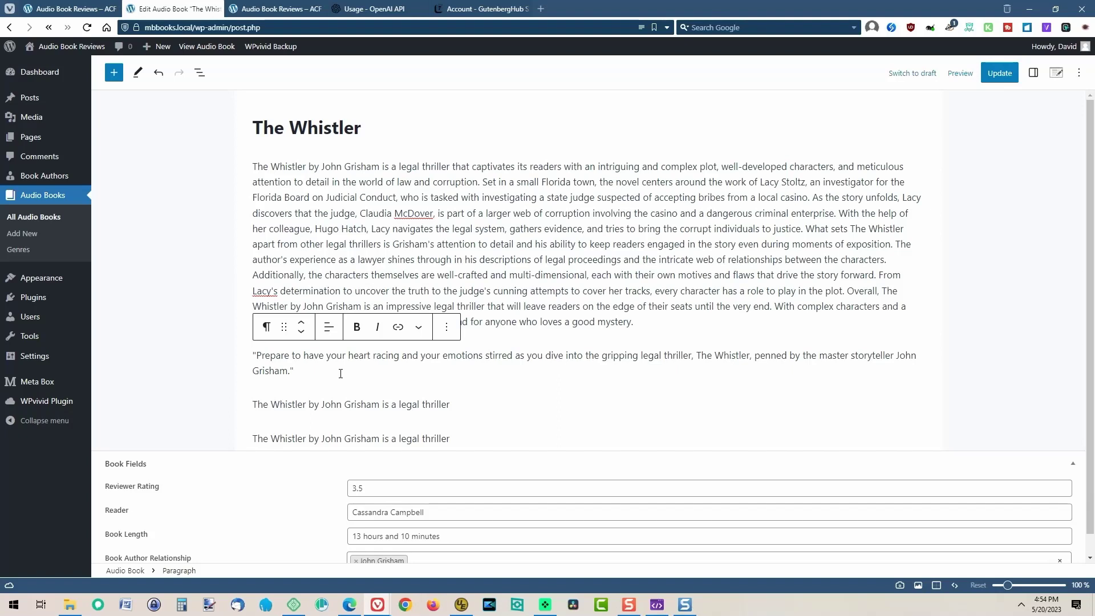
Rewrite the second pasted sentence with AI in a Sarcastic tone.
drag(258, 404, 450, 404)
click(372, 377)
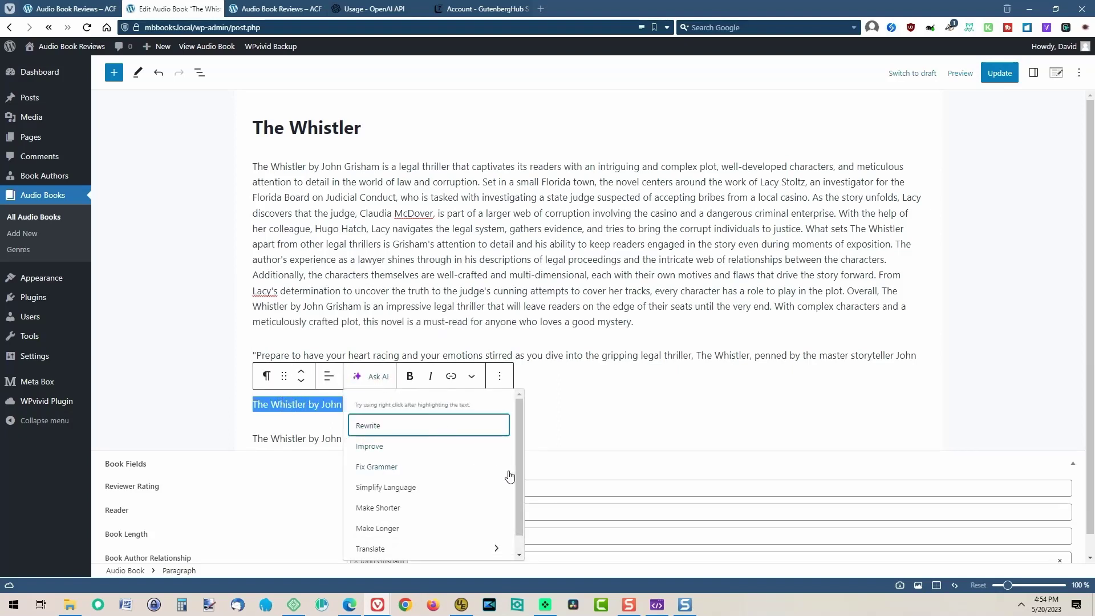
scroll(511, 491, down, 1)
click(473, 550)
drag(678, 451, 688, 541)
click(532, 481)
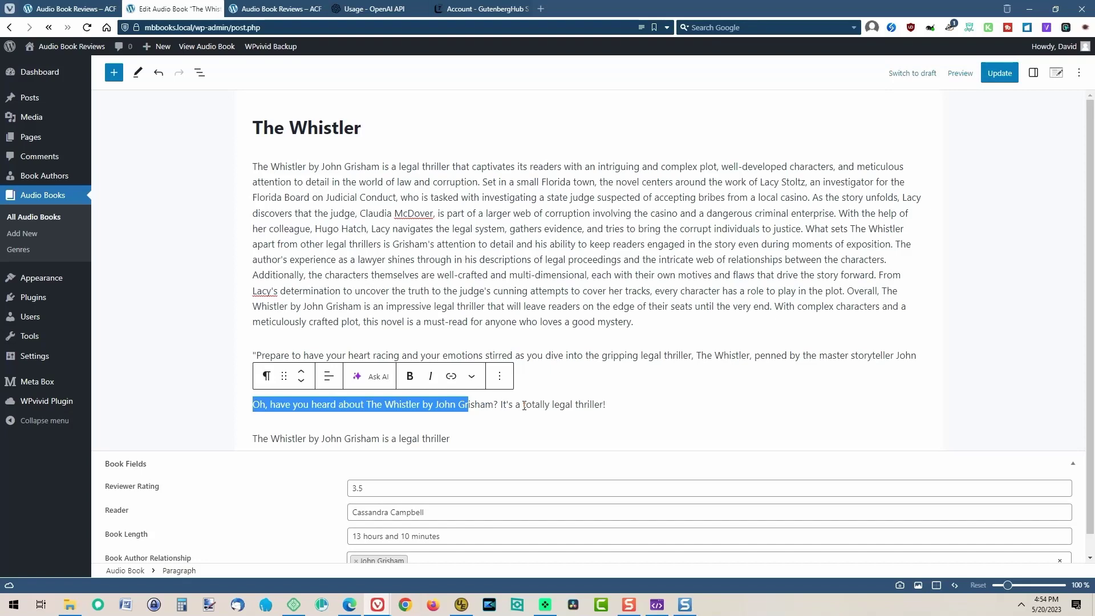
click(625, 402)
Rewrite the third pasted sentence with AI in a Pessimistic tone and save the audio book.
drag(513, 440, 244, 460)
click(372, 411)
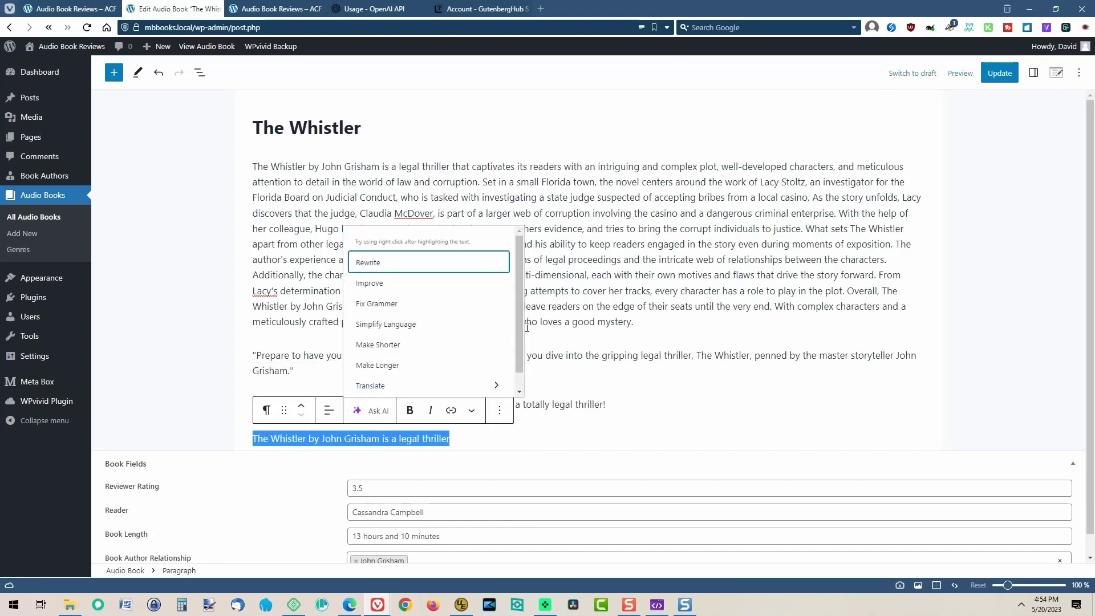
scroll(521, 334, down, 1)
click(494, 388)
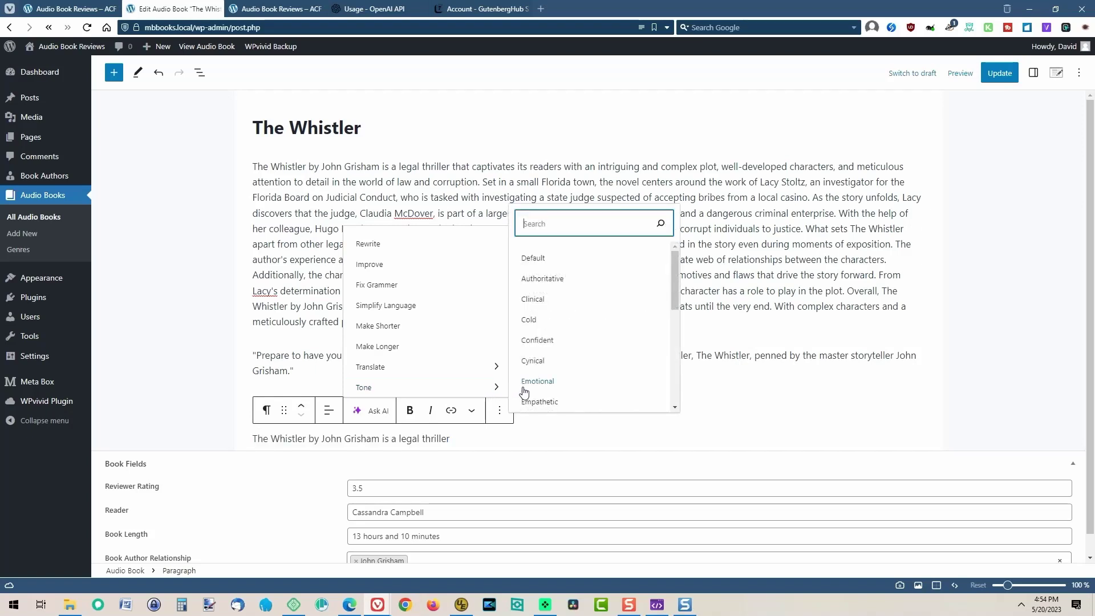
drag(677, 294, 536, 399)
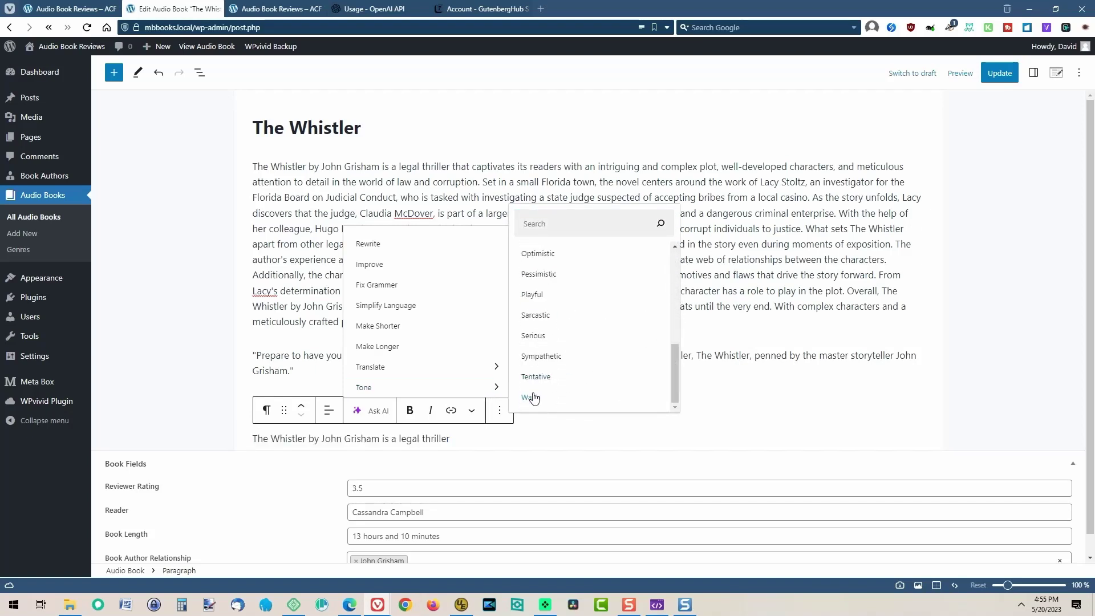
click(535, 275)
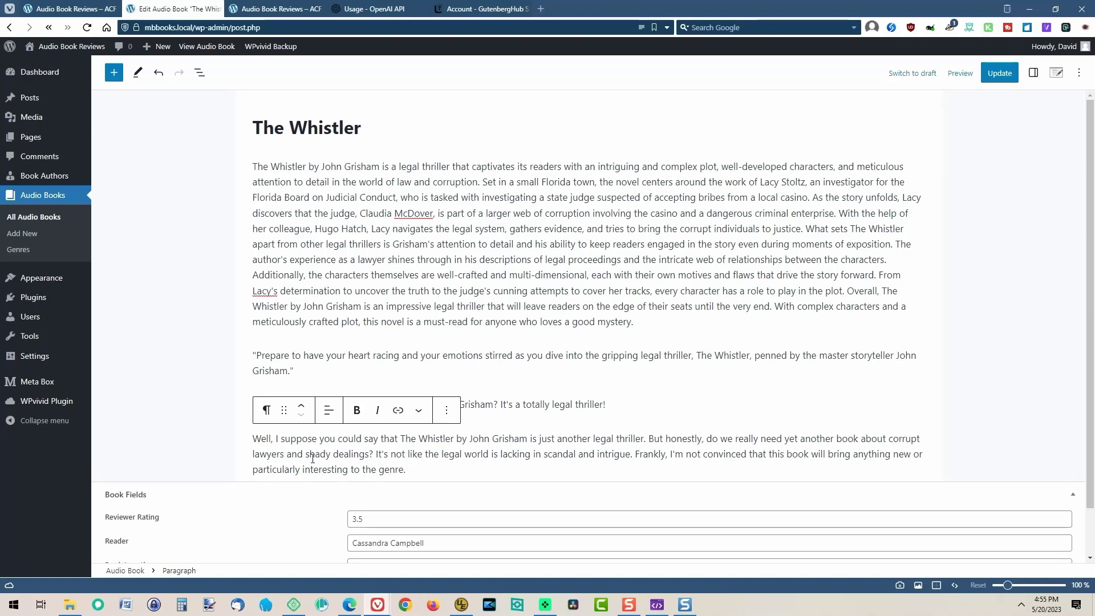
click(584, 355)
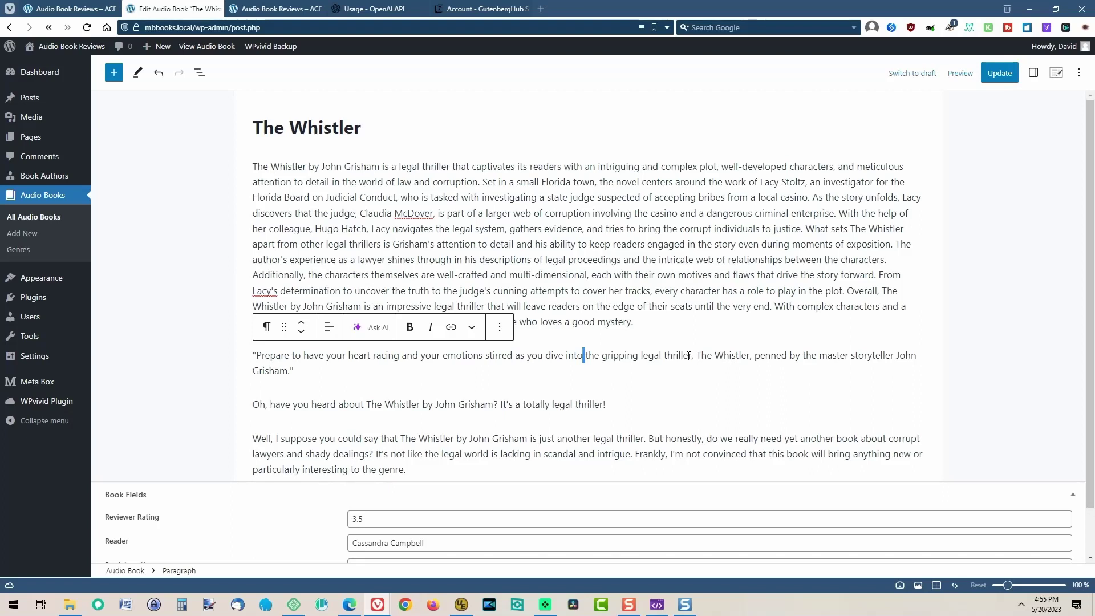
click(999, 73)
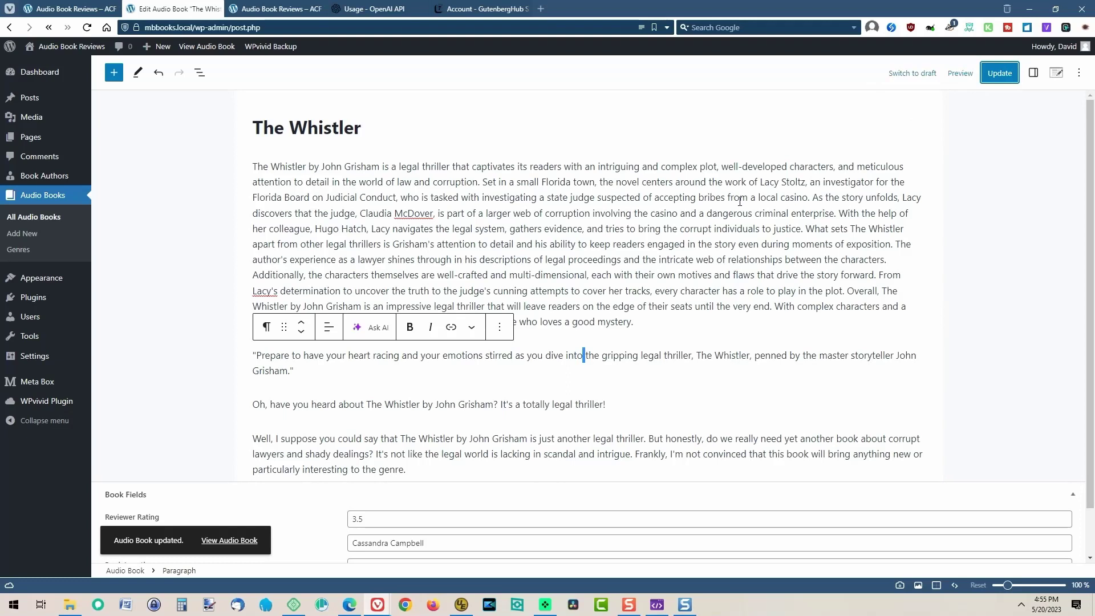